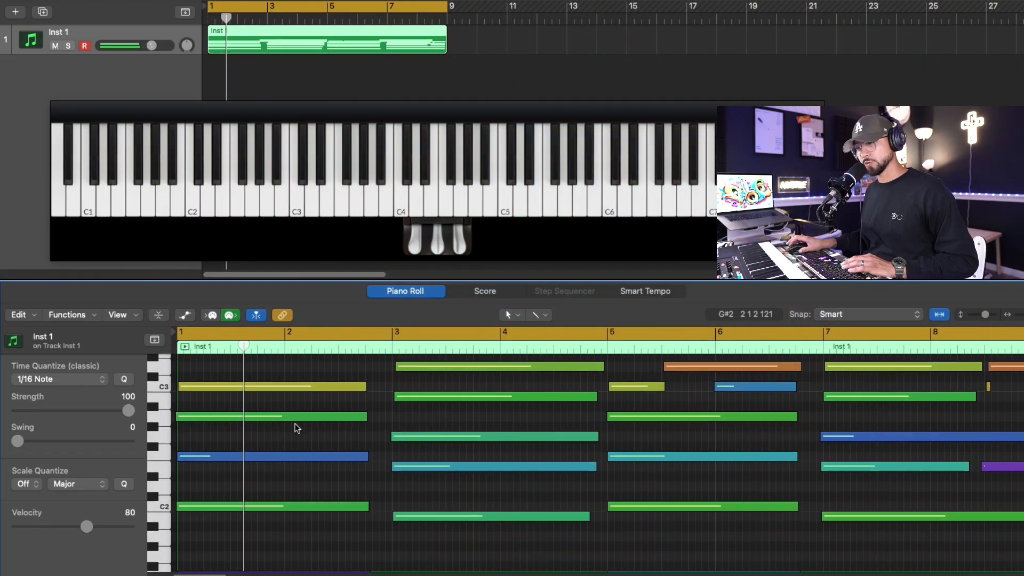
# - Trim the starts of the first chord's F2 and A2 notes to the beginning of bar 1
pyautogui.scroll(-4, 297, 428)
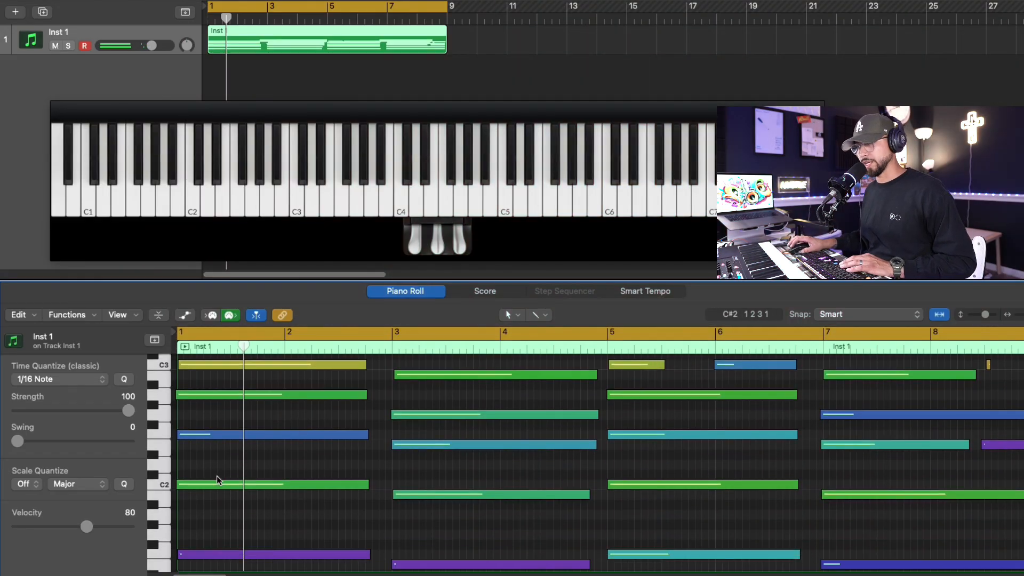
pyautogui.click(188, 492)
pyautogui.scroll(-4, 198, 496)
pyautogui.scroll(3, 204, 505)
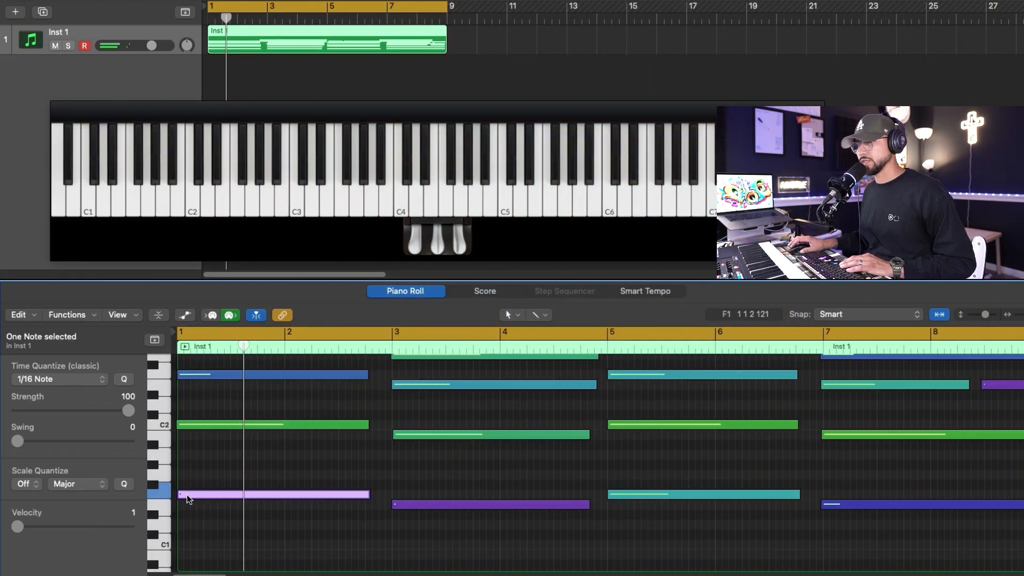
pyautogui.scroll(2, 179, 455)
pyautogui.click(181, 433)
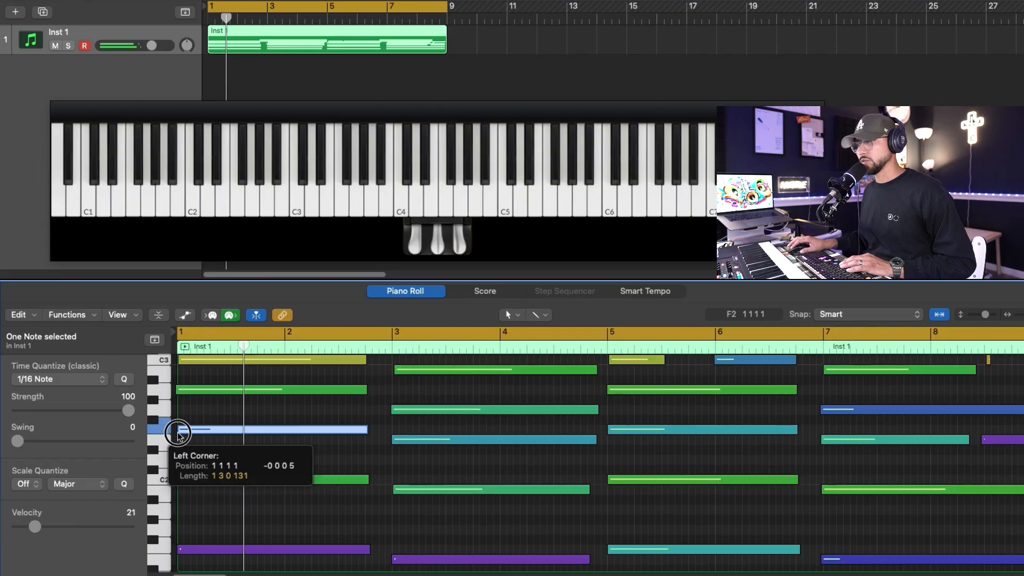
pyautogui.scroll(2, 179, 424)
pyautogui.click(178, 414)
pyautogui.scroll(4, 208, 438)
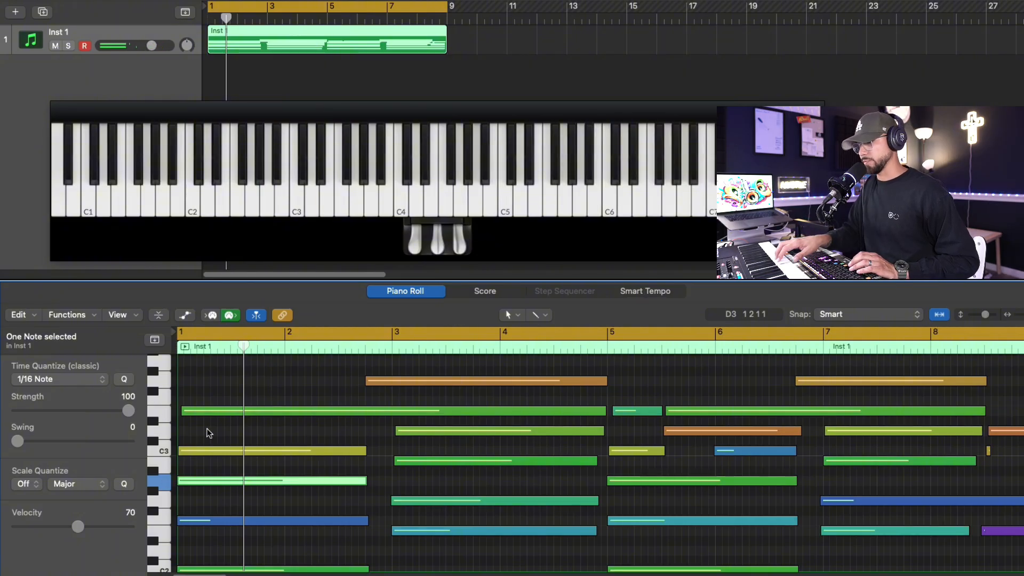
# - Play back the Inst 1 region and enlarge the editor with its note velocity lane shown
pyautogui.press('space')
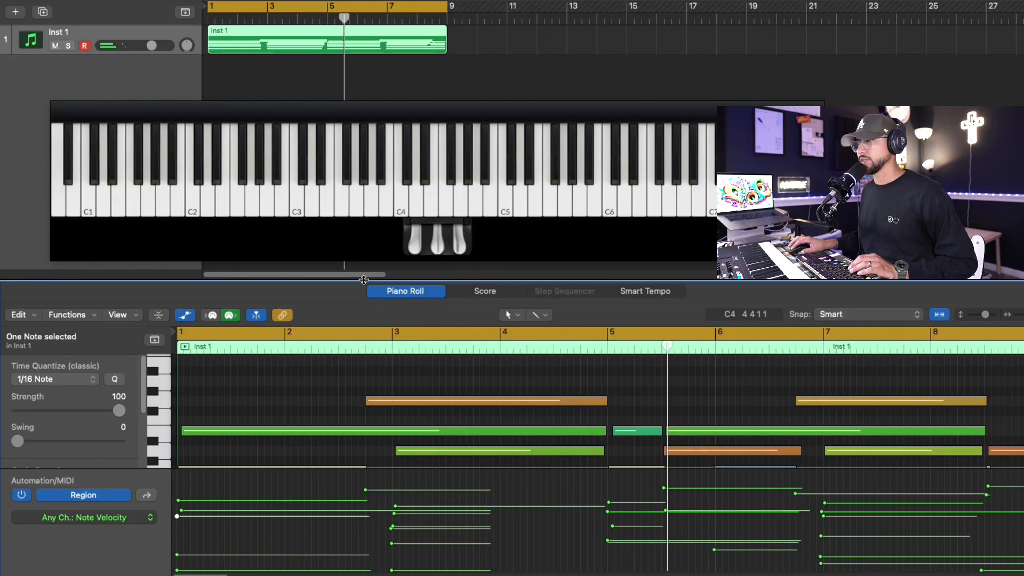
pyautogui.moveTo(364, 280); pyautogui.dragTo(352, 109)
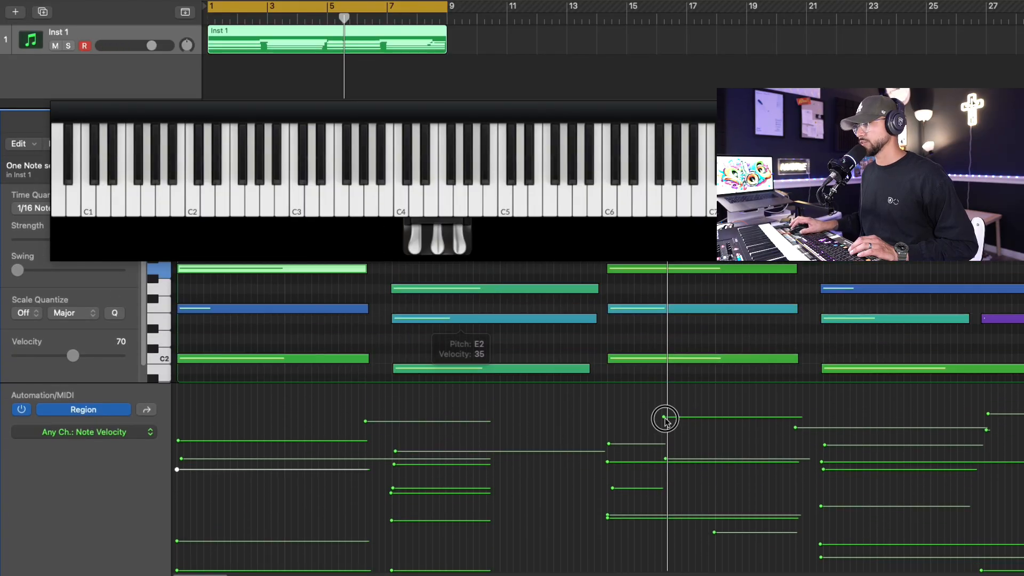
pyautogui.scroll(4, 667, 419)
pyautogui.scroll(-2, 667, 419)
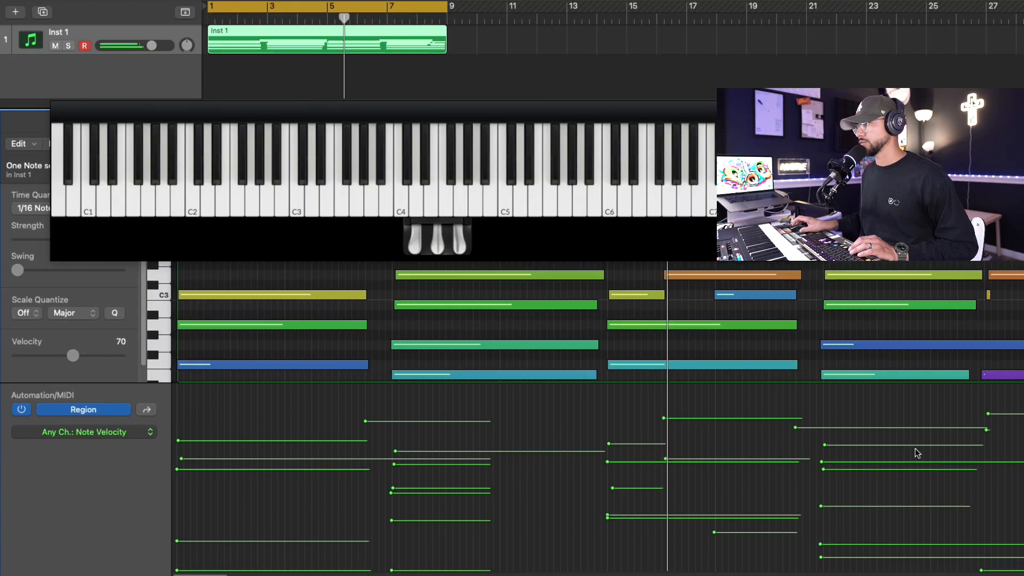
pyautogui.scroll(4, 818, 376)
# - Lower the velocities of the loudest Inst 1 notes near bars 2, 5, 6 and 8, and of the soft note in bar 6
pyautogui.moveTo(714, 532); pyautogui.dragTo(715, 548)
pyautogui.moveTo(664, 418); pyautogui.dragTo(663, 427)
pyautogui.moveTo(988, 413); pyautogui.dragTo(988, 434)
pyautogui.scroll(1, 708, 463)
pyautogui.moveTo(664, 427); pyautogui.dragTo(663, 435)
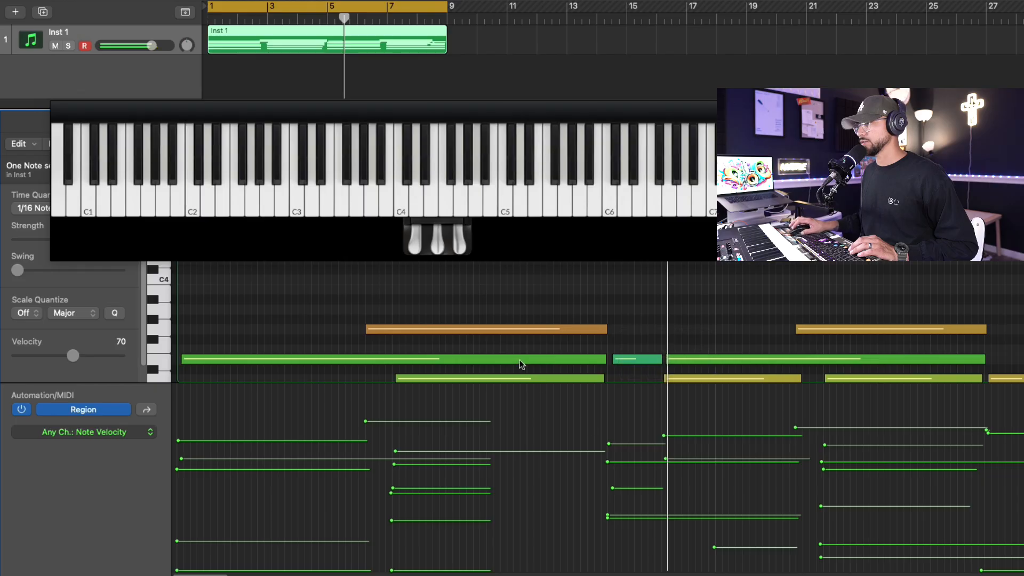
pyautogui.click(496, 330)
pyautogui.moveTo(366, 422); pyautogui.dragTo(365, 444)
pyautogui.press('Return')
pyautogui.moveTo(798, 430); pyautogui.dragTo(794, 431)
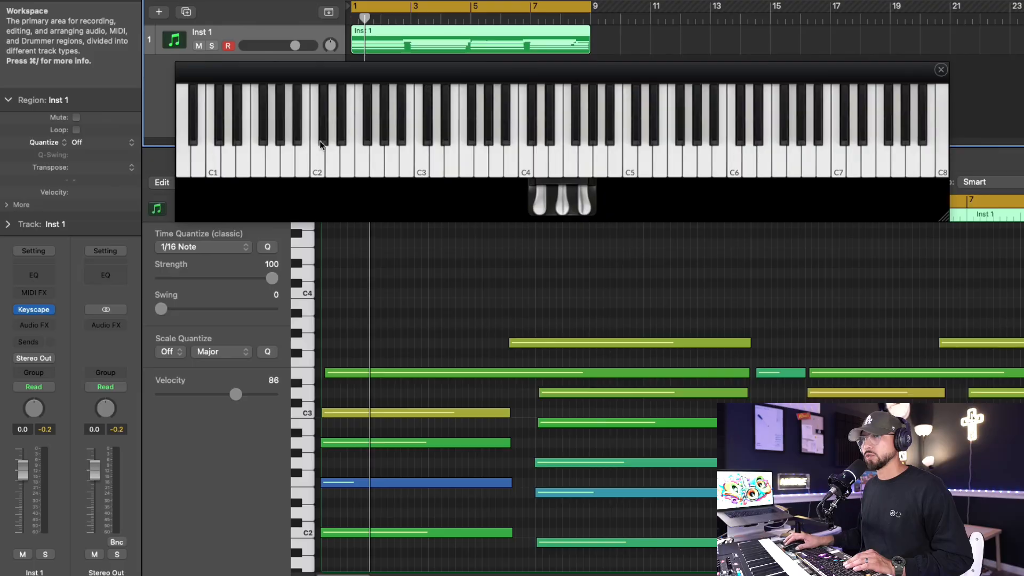
# - Add a Channel EQ to the Inst 1 track with a low cut at 69.5 Hz and a 48 dB/Oct slope
pyautogui.click(38, 276)
pyautogui.press('i')
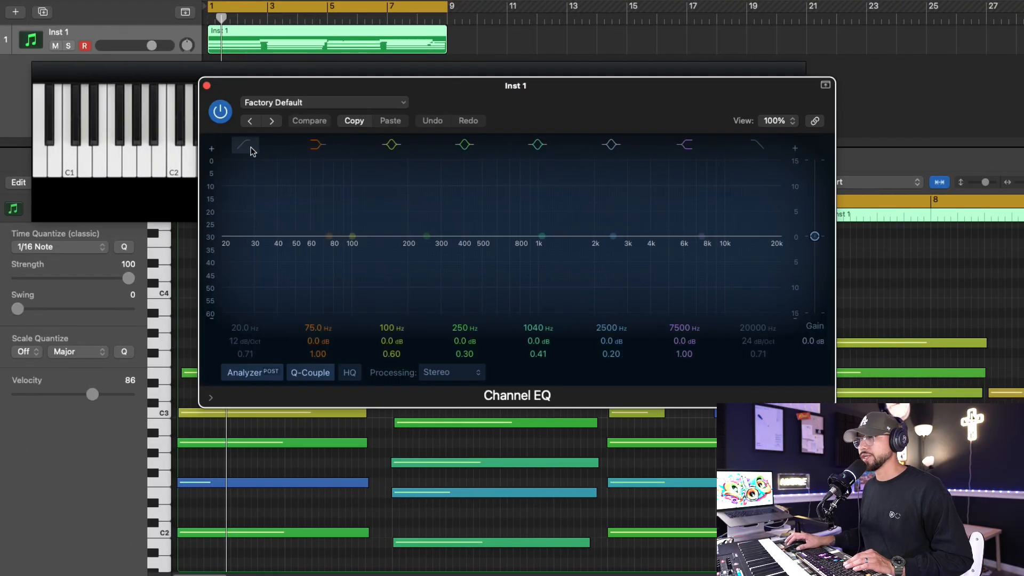
pyautogui.click(245, 145)
pyautogui.press('space')
pyautogui.moveTo(225, 237); pyautogui.dragTo(312, 252)
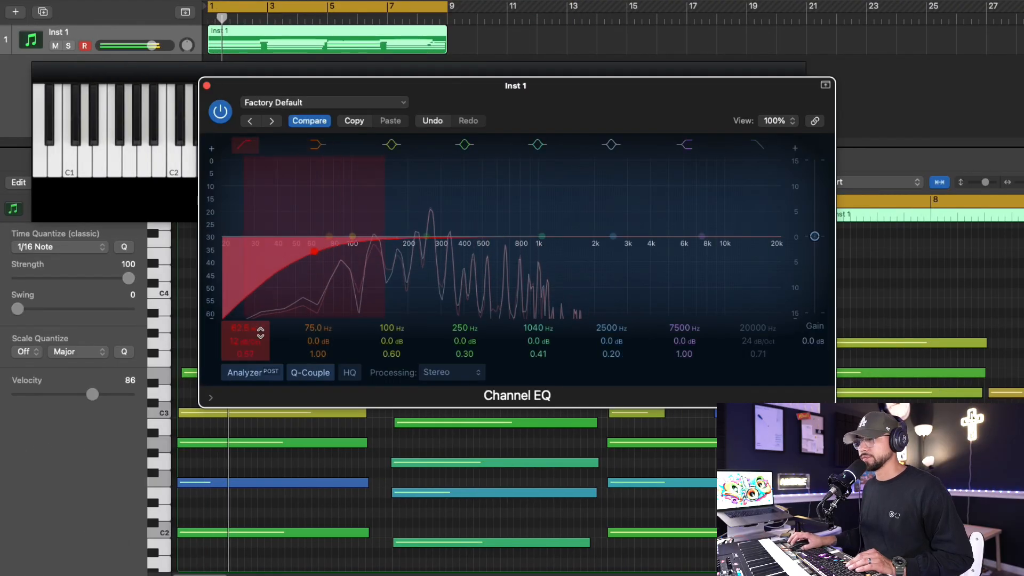
pyautogui.moveTo(261, 332); pyautogui.dragTo(249, 337)
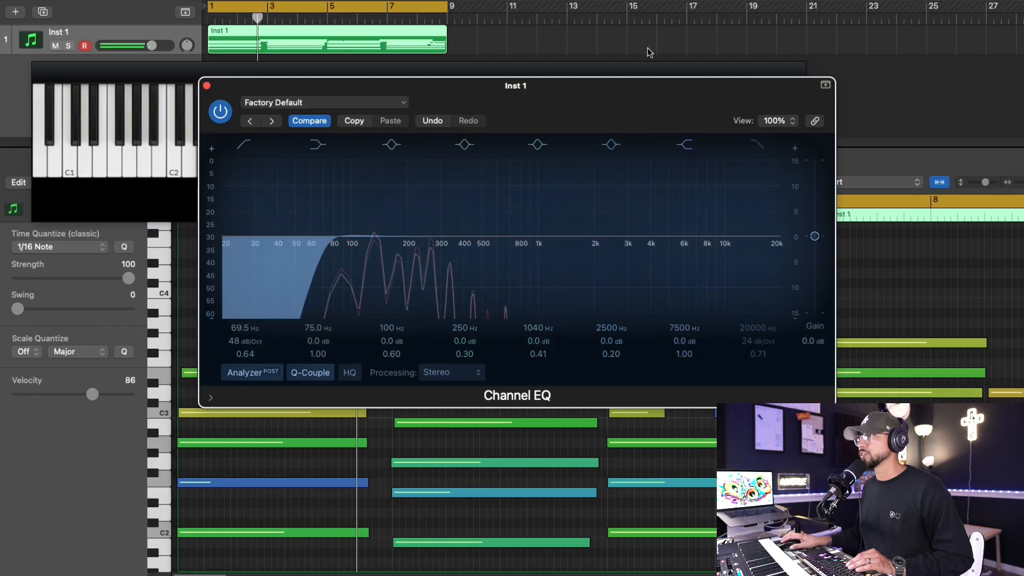
# - Cut 308 Hz by 3.0 dB, 1060 Hz by 1.2 dB and the high shelf at 4440 Hz by about 5.4 dB, and adjust the 2500 Hz band
pyautogui.moveTo(424, 240); pyautogui.dragTo(424, 240)
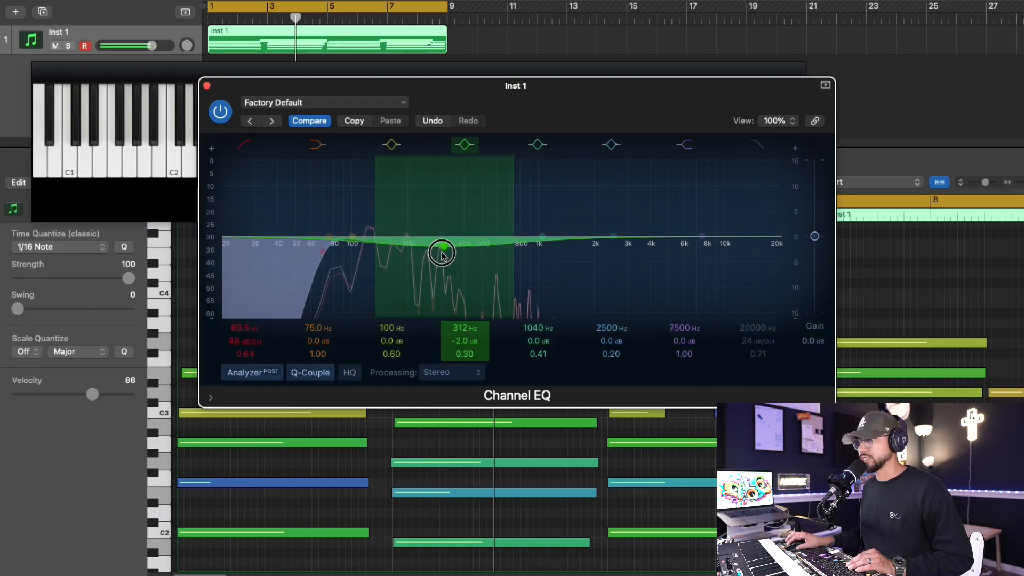
pyautogui.moveTo(548, 244); pyautogui.dragTo(544, 242)
pyautogui.moveTo(445, 247); pyautogui.dragTo(441, 254)
pyautogui.moveTo(702, 237); pyautogui.dragTo(660, 269)
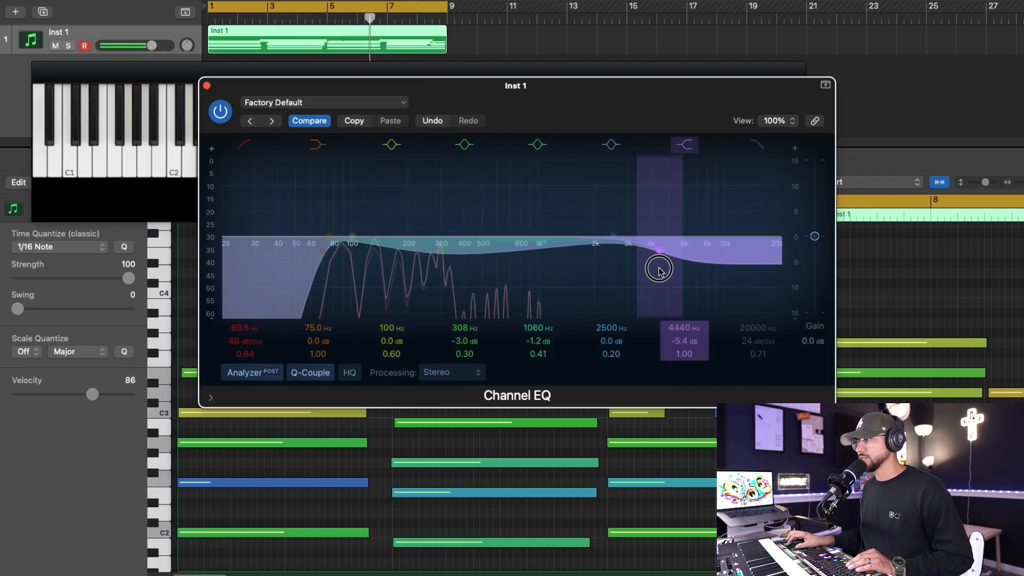
pyautogui.moveTo(614, 236); pyautogui.dragTo(611, 239)
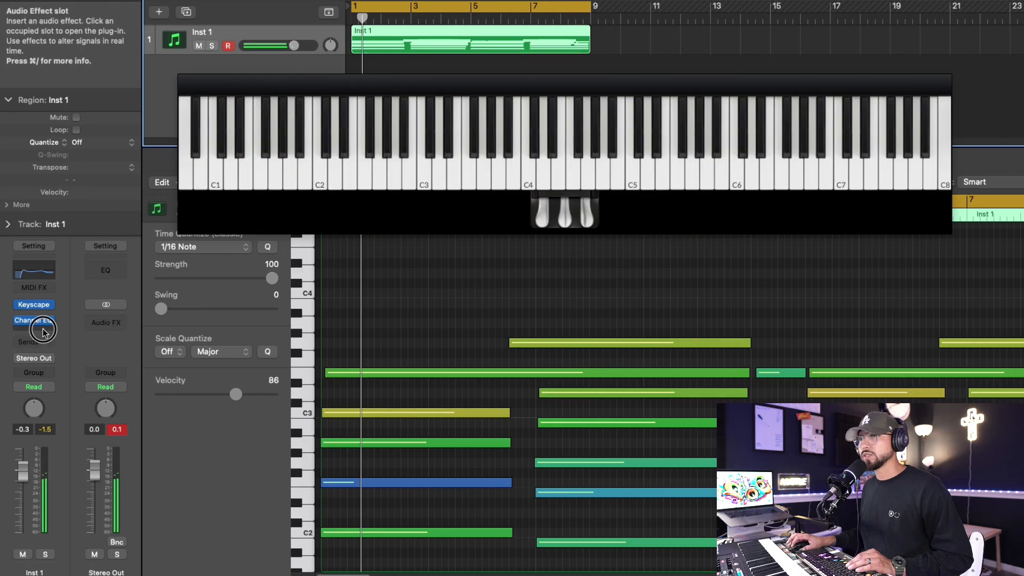
# - Insert a stereo Microphaser on Inst 1 and set its rate to about 0.60 Hz and intensity to 40%
pyautogui.click(43, 330)
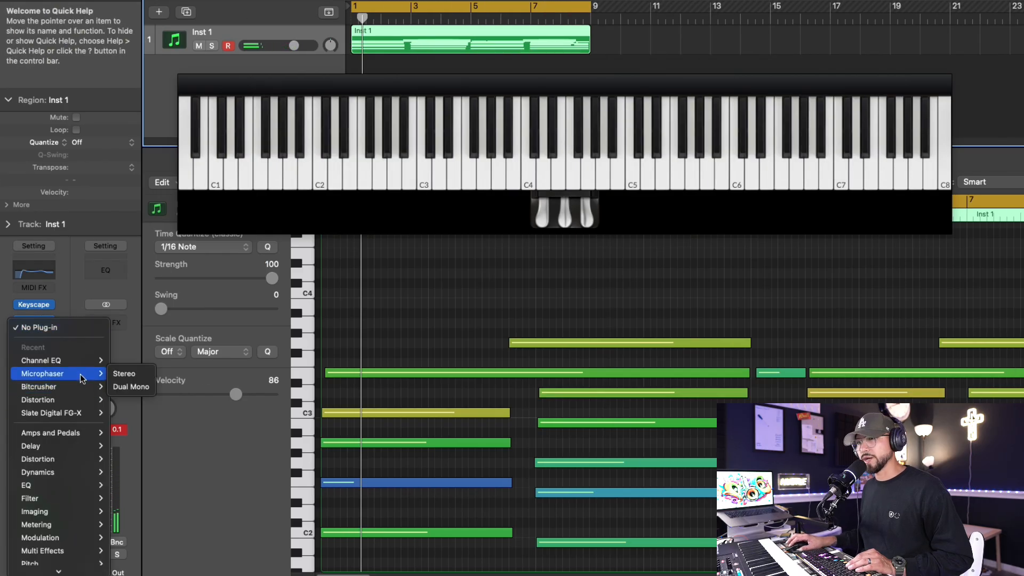
pyautogui.click(122, 375)
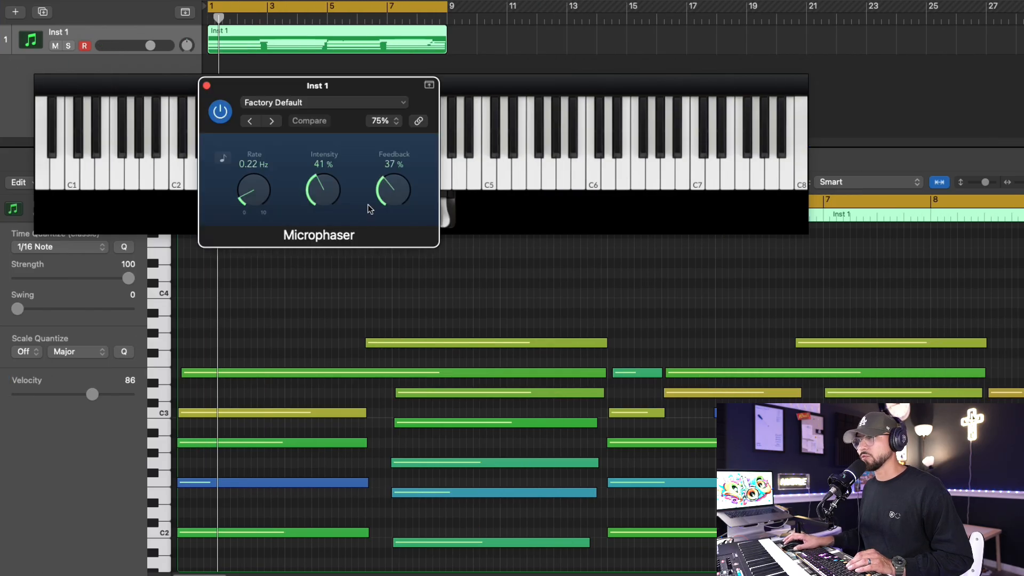
pyautogui.press('space')
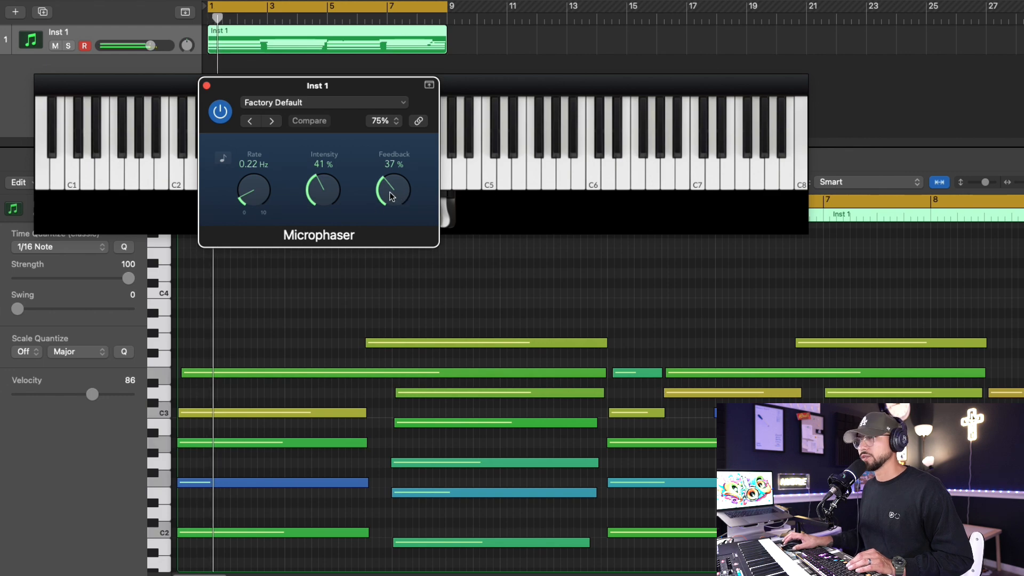
pyautogui.moveTo(322, 197); pyautogui.dragTo(261, 176)
pyautogui.moveTo(320, 187); pyautogui.dragTo(320, 190)
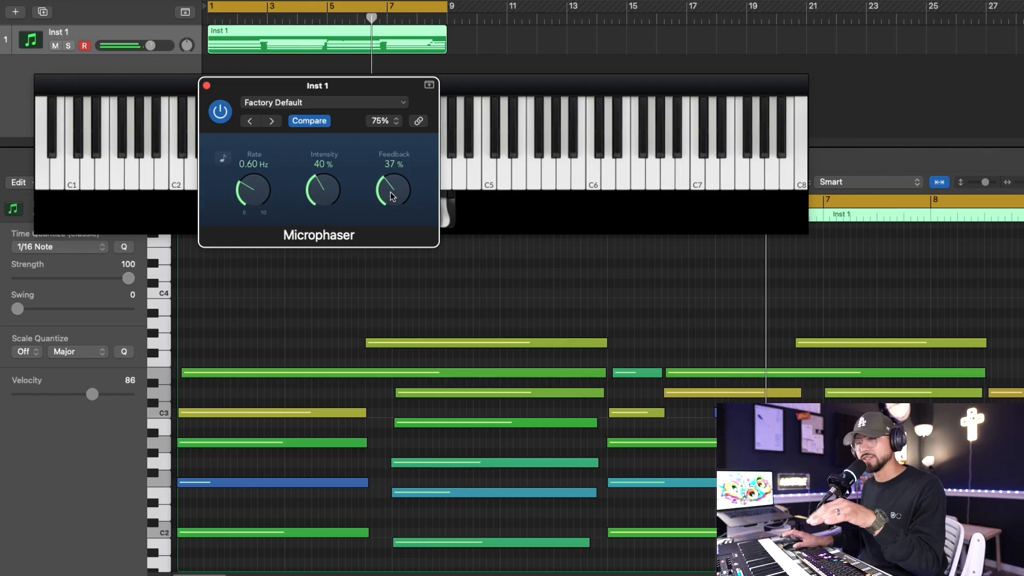
pyautogui.moveTo(247, 198); pyautogui.dragTo(247, 198)
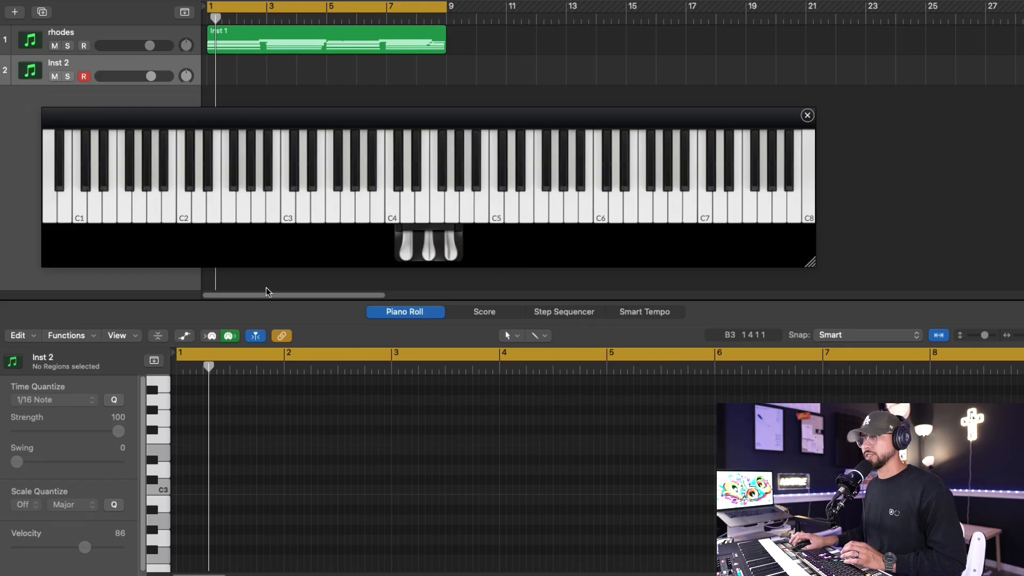
# - Try quantizing all Inst 2 notes to 1/16 and deleting the short G3 note before bar 3, and undo both changes
pyautogui.moveTo(267, 292); pyautogui.dragTo(261, 276)
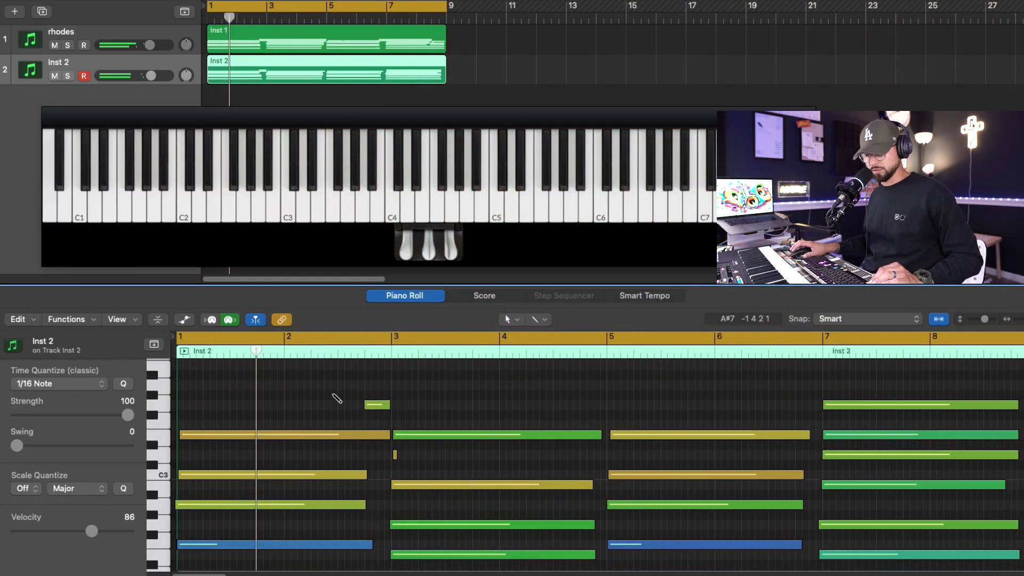
pyautogui.press('super+a')
pyautogui.press('space')
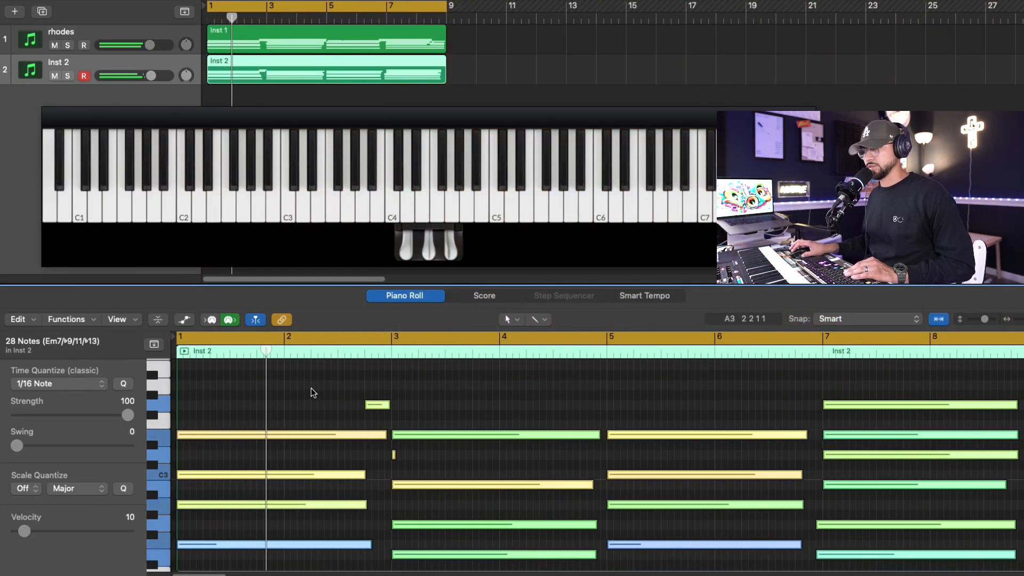
pyautogui.click(377, 404)
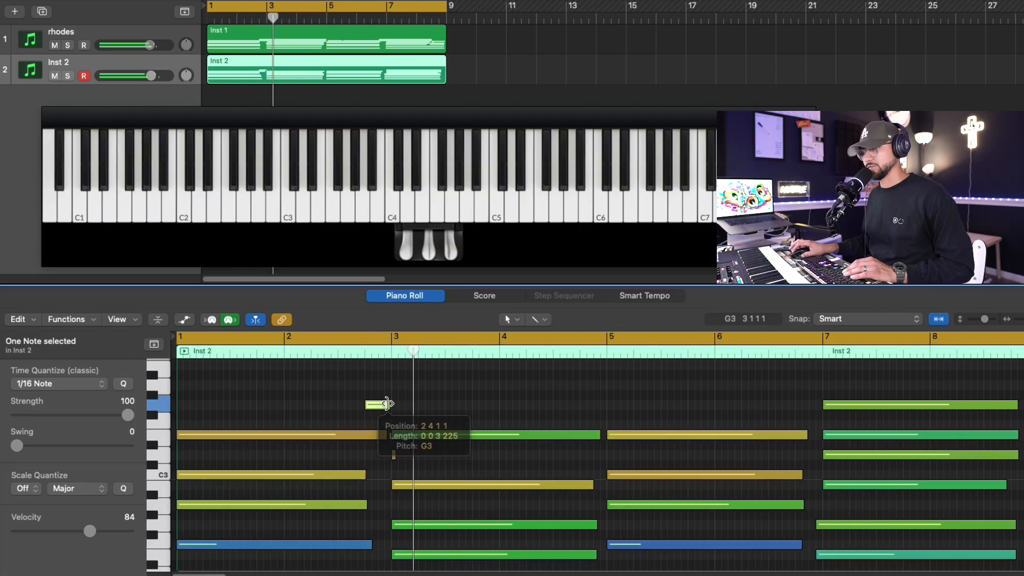
pyautogui.press('Delete')
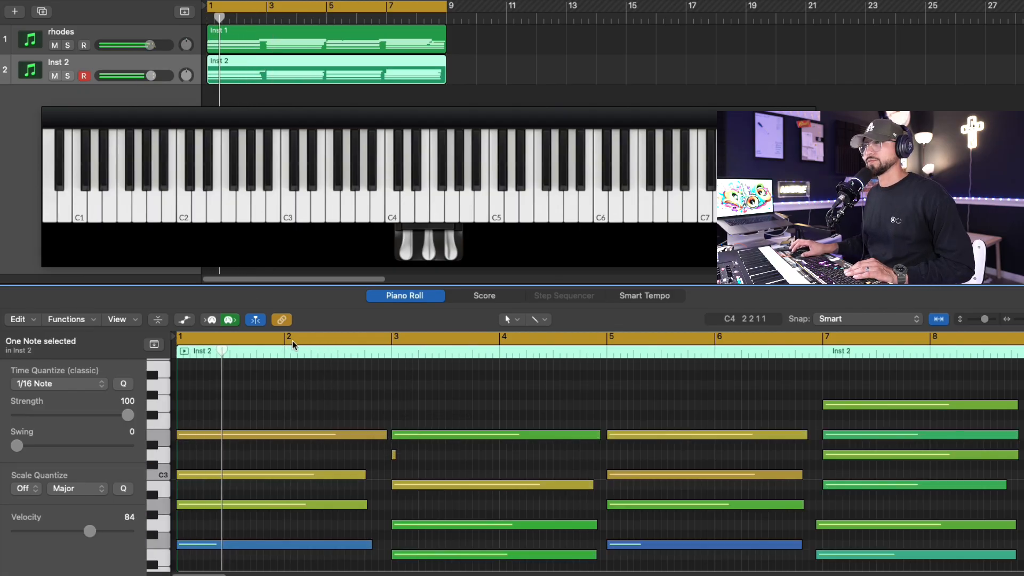
pyautogui.press('space')
pyautogui.press('super+z')
pyautogui.press('super+z')
# - Delete the short G3 note just before bar 3 in the Inst 2 region
pyautogui.click(309, 392)
pyautogui.click(372, 404)
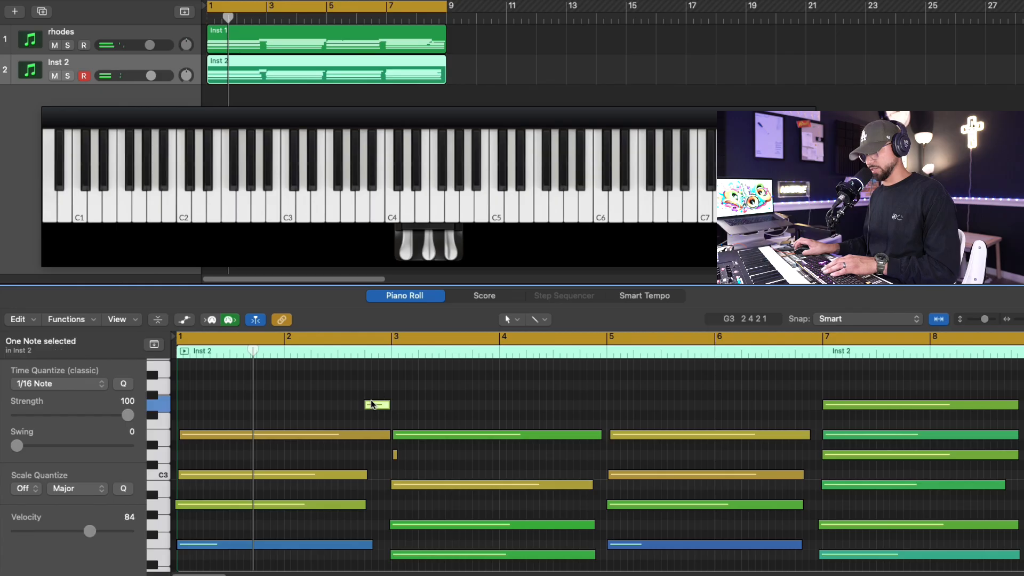
# - Raise the phaser mix, distortion mix and reverb volume of the Venus Rising preset on Inst 2, and close the instrument
pyautogui.press('i')
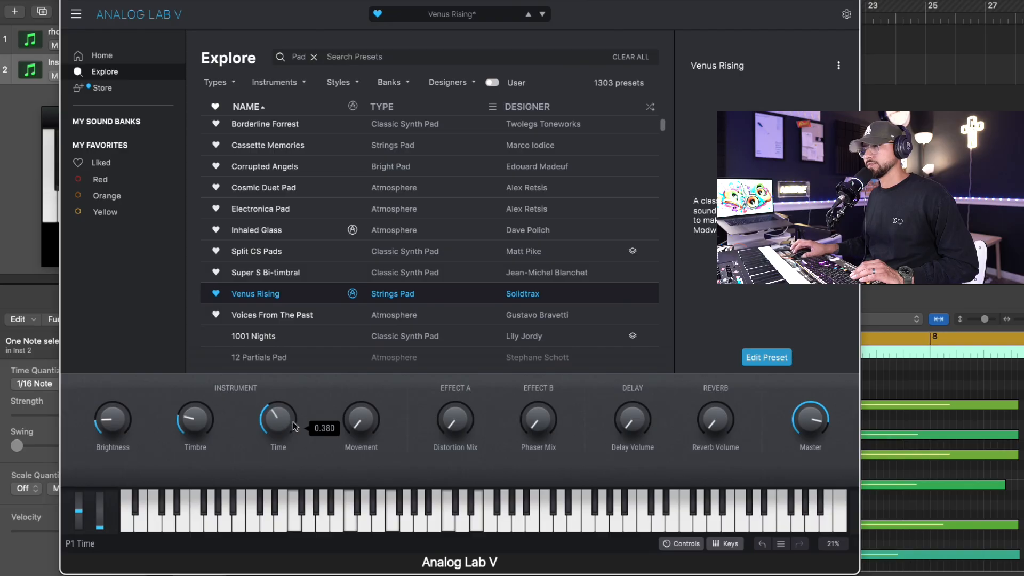
pyautogui.moveTo(539, 420); pyautogui.dragTo(540, 407)
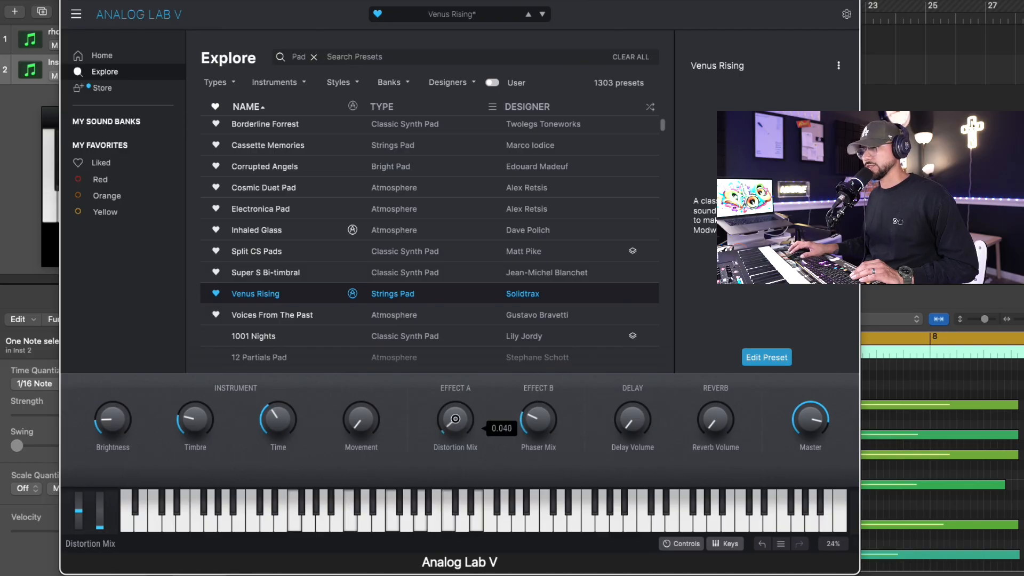
pyautogui.moveTo(452, 408); pyautogui.dragTo(451, 406)
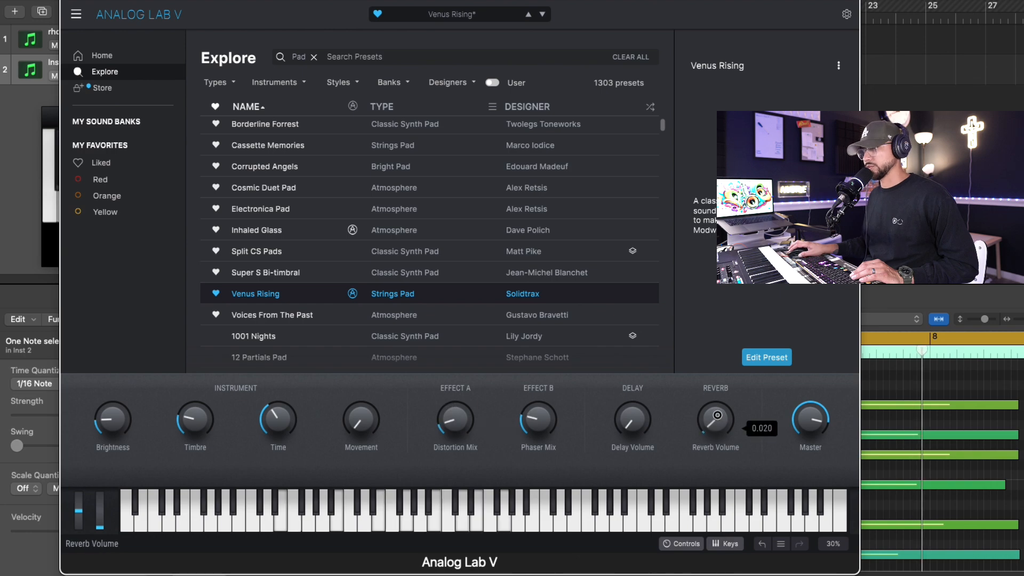
pyautogui.moveTo(713, 404); pyautogui.dragTo(710, 396)
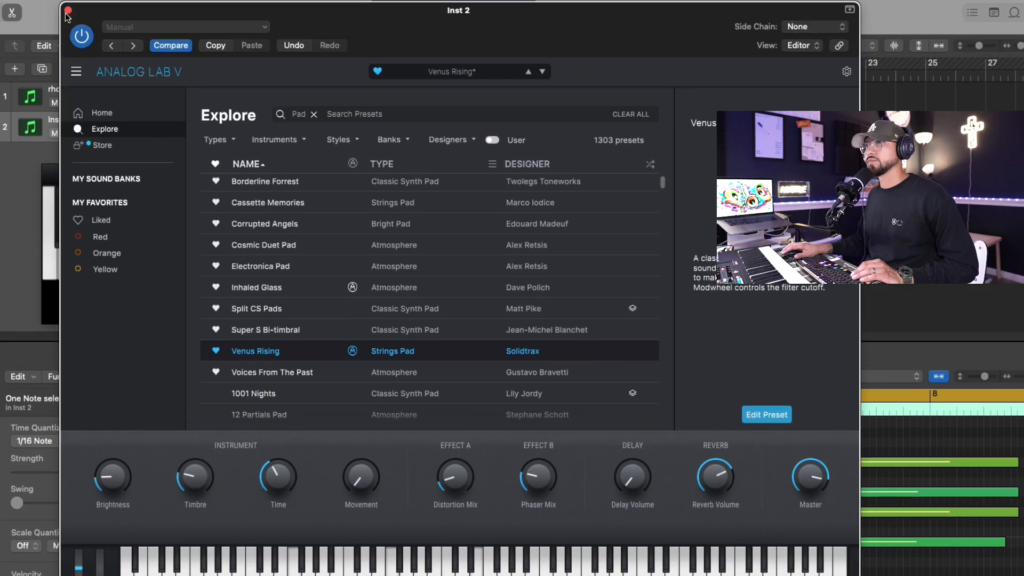
pyautogui.click(72, 9)
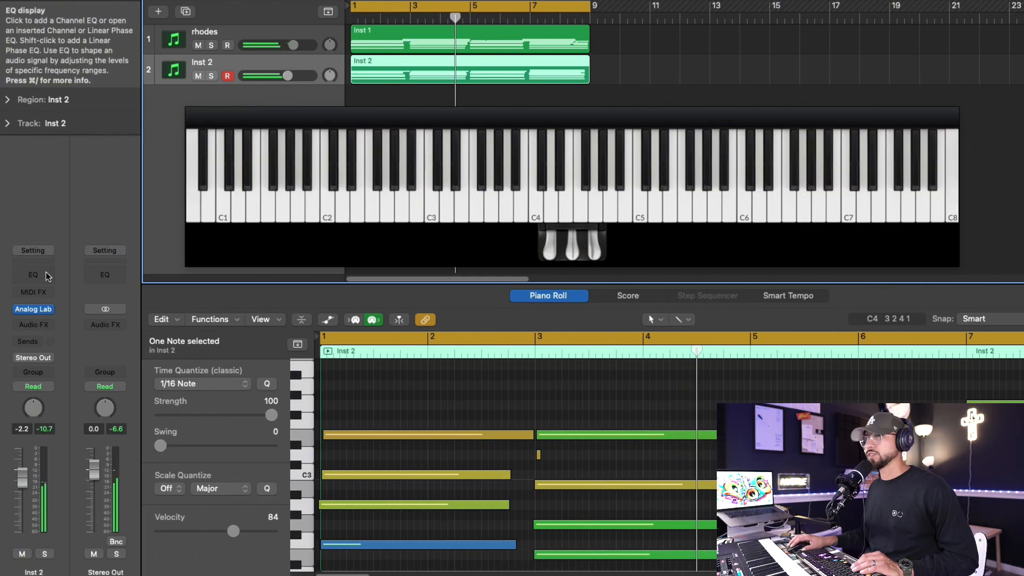
# - Add a Channel EQ to Inst 2 with a 48 dB/Oct low cut at 62.0 Hz and a 1.3 dB dip at 252 Hz
pyautogui.click(46, 276)
pyautogui.click(237, 149)
pyautogui.moveTo(223, 250); pyautogui.dragTo(297, 249)
pyautogui.moveTo(261, 338); pyautogui.dragTo(261, 320)
pyautogui.moveTo(298, 249); pyautogui.dragTo(313, 255)
pyautogui.moveTo(423, 235); pyautogui.dragTo(424, 247)
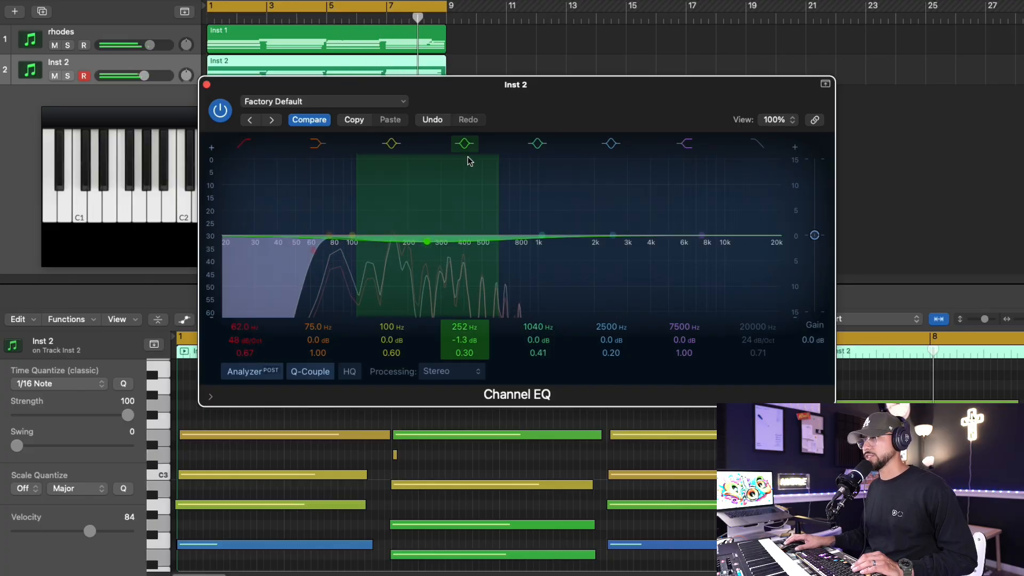
pyautogui.click(206, 85)
# - Fine-tune the Inst 2 track volume and switch its pan control from Balance to Stereo Pan
pyautogui.moveTo(147, 79); pyautogui.dragTo(146, 80)
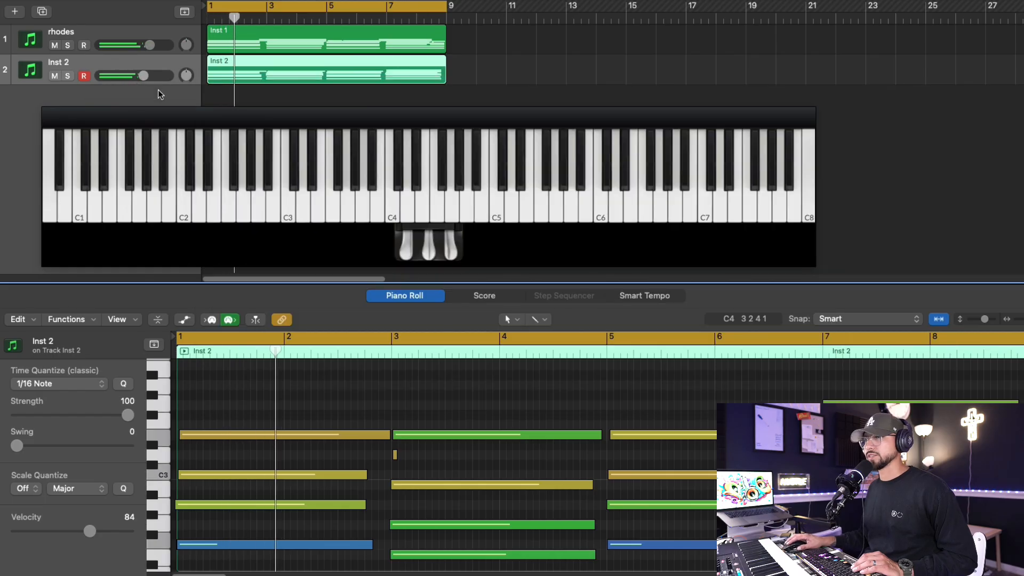
pyautogui.press('i')
pyautogui.rightClick(34, 408)
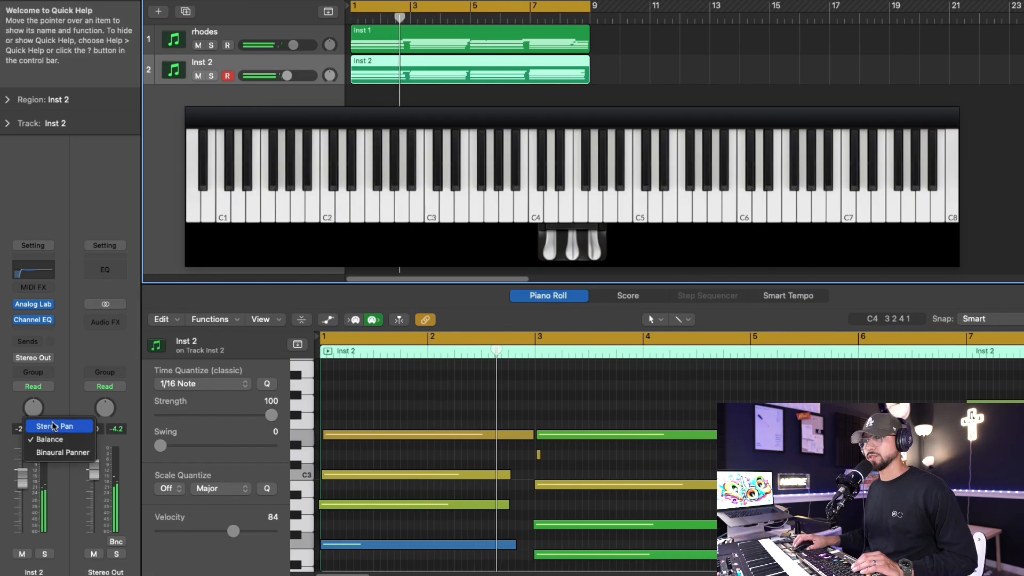
pyautogui.click(55, 427)
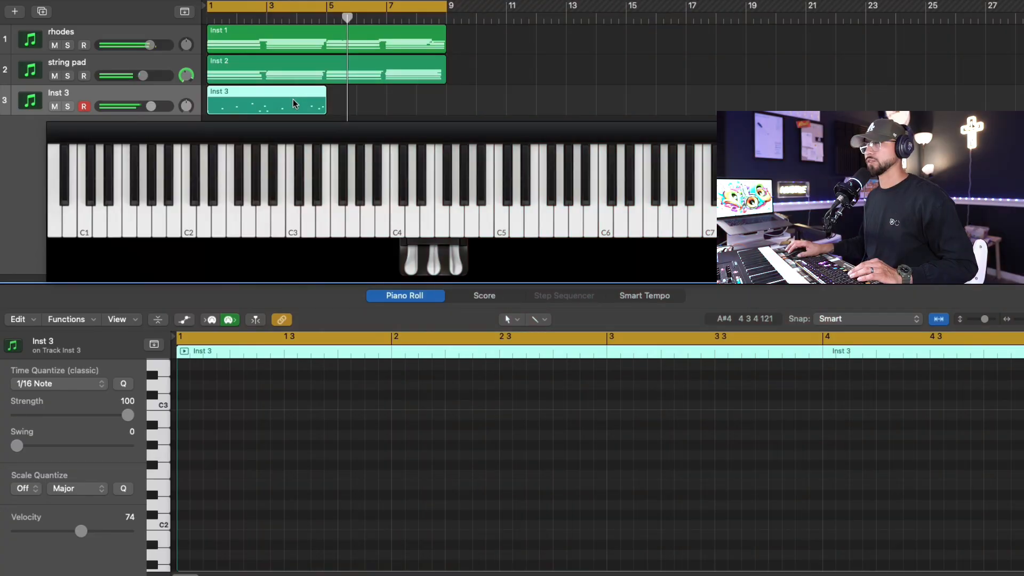
# - Quantize all notes of the Inst 3 region to 1/16 notes and repeat the region over bars 5 to 8
pyautogui.doubleClick(294, 99)
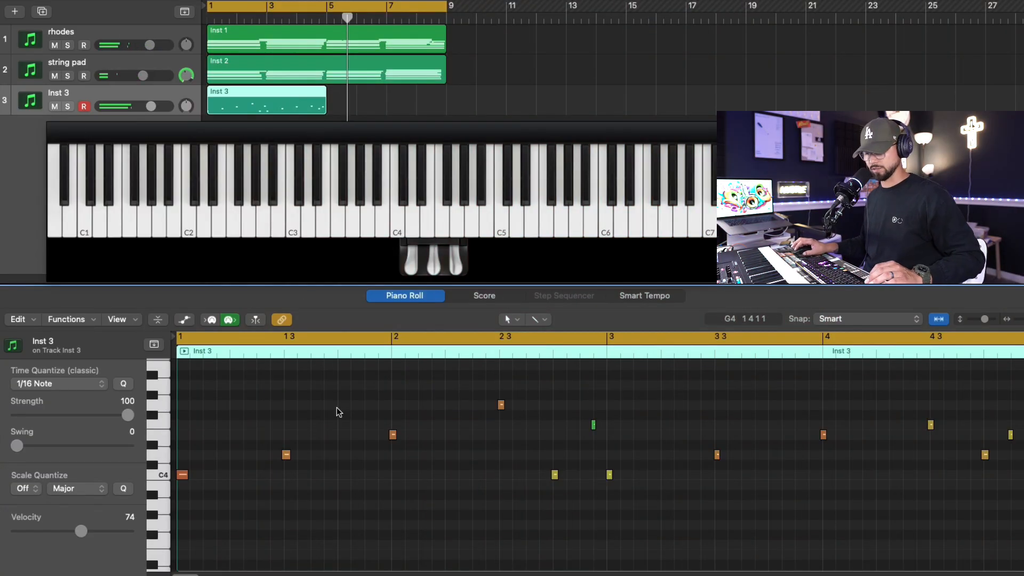
pyautogui.press('Return')
pyautogui.press('space')
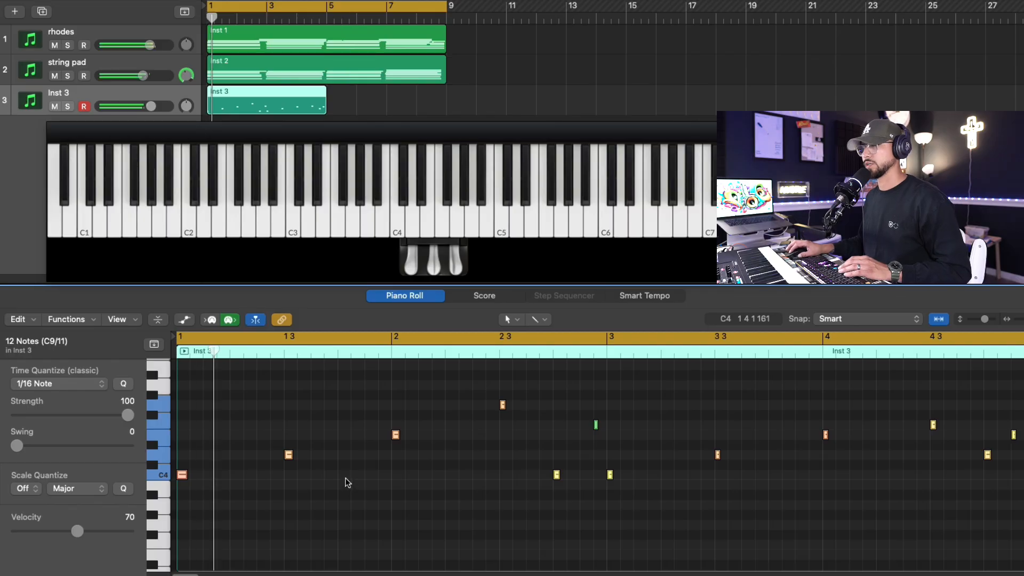
pyautogui.click(352, 492)
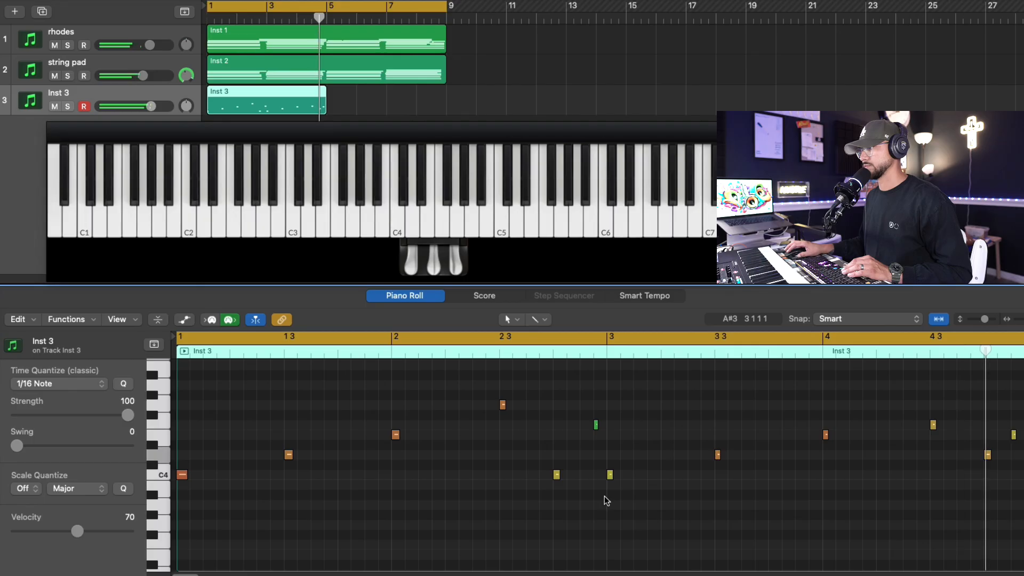
pyautogui.press('super+r')
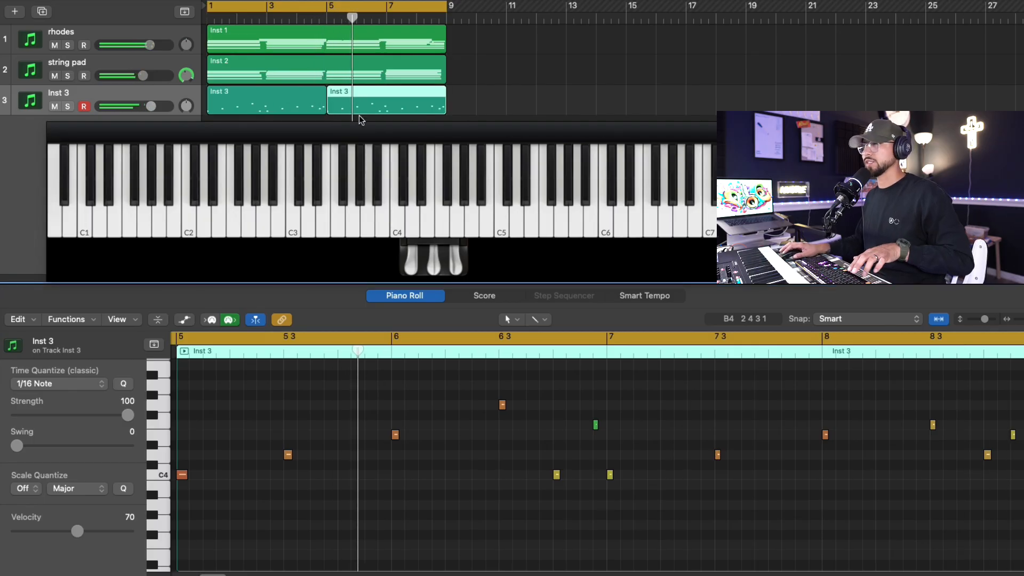
# - Add a Channel EQ to Inst 3 with a 12 dB/Oct low cut at 394 Hz and start playback
pyautogui.press('i')
pyautogui.click(33, 274)
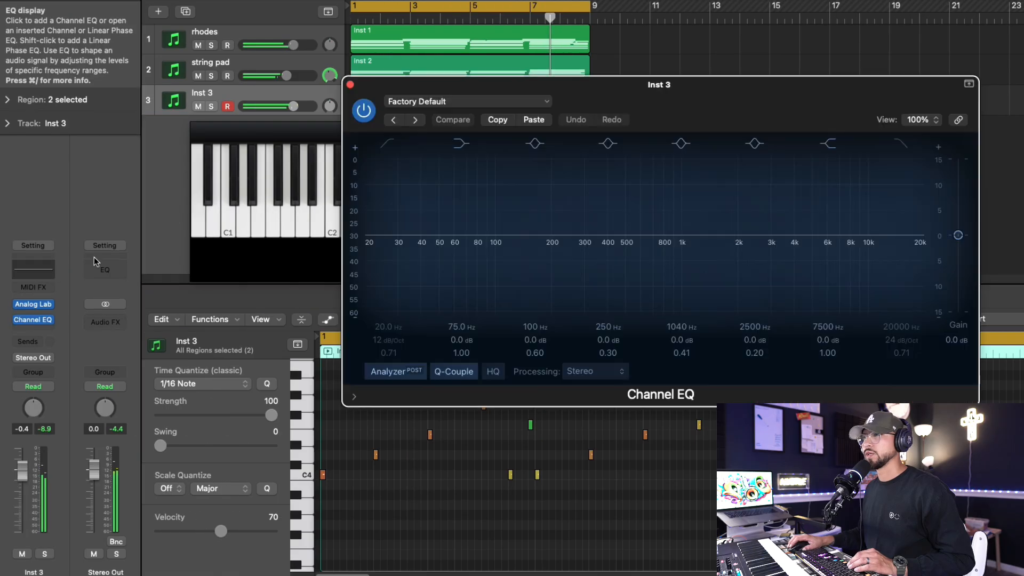
pyautogui.press('i')
pyautogui.click(235, 146)
pyautogui.moveTo(230, 252); pyautogui.dragTo(465, 254)
pyautogui.press('space')
# - Shape the Inst 3 EQ with a 24 dB/Oct high cut at 1230 Hz, a 1.9 dB dip at 860 Hz and a 426 Hz low cut
pyautogui.click(757, 149)
pyautogui.moveTo(778, 247); pyautogui.dragTo(589, 259)
pyautogui.moveTo(542, 235); pyautogui.dragTo(532, 245)
pyautogui.moveTo(594, 250); pyautogui.dragTo(588, 252)
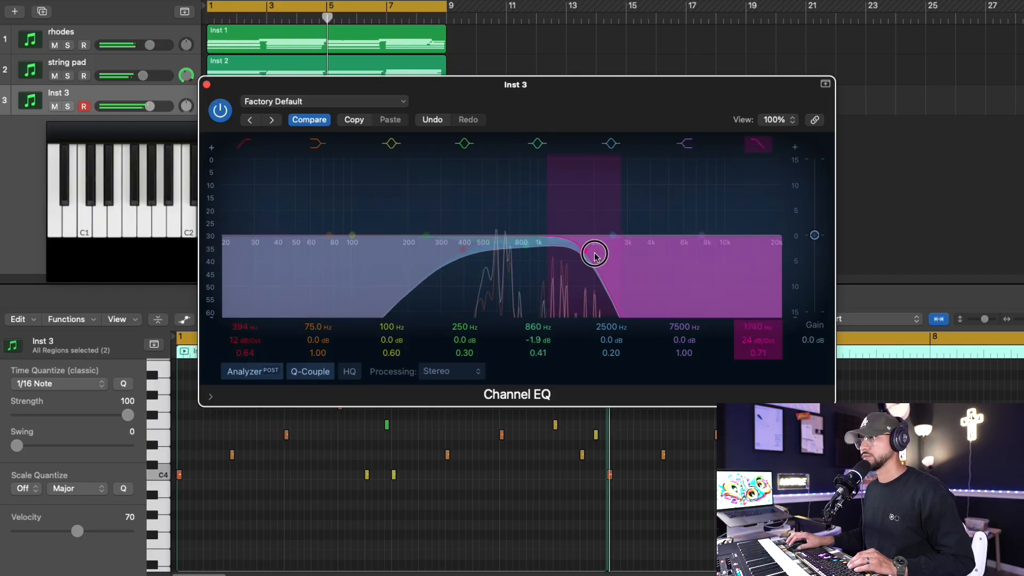
pyautogui.moveTo(463, 255); pyautogui.dragTo(469, 255)
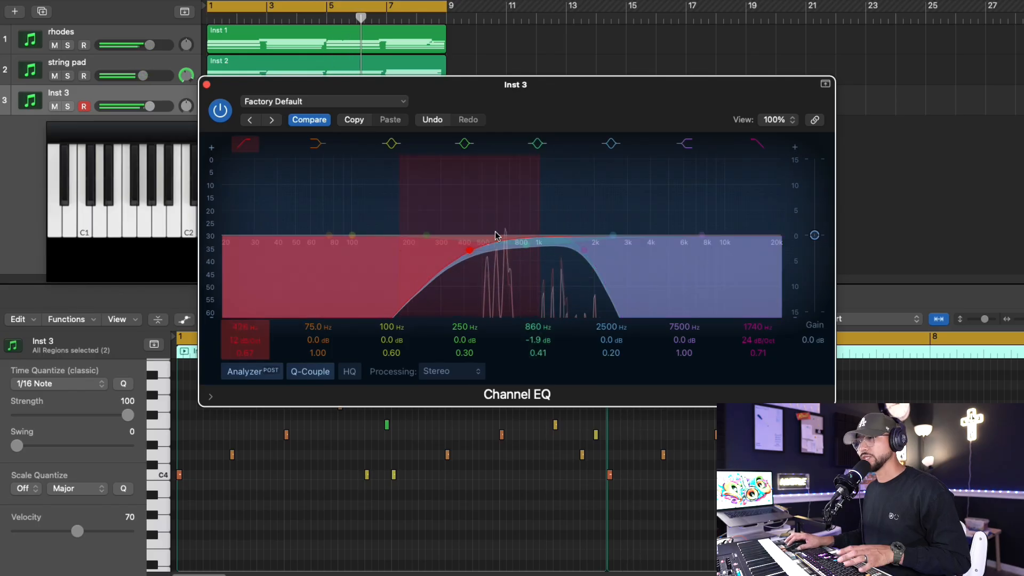
pyautogui.moveTo(587, 252); pyautogui.dragTo(563, 253)
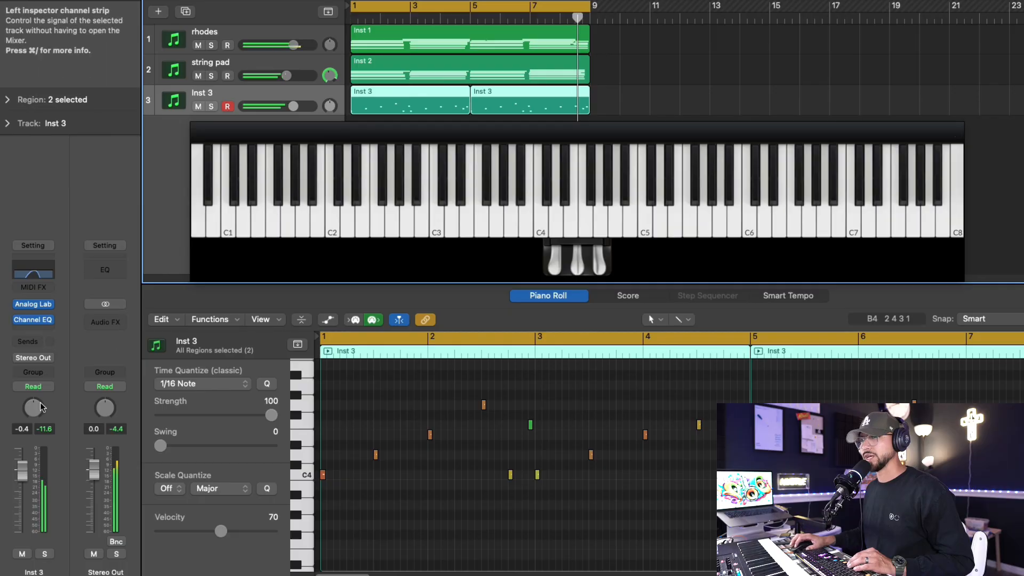
# - Switch the Inst 3 pan control to Stereo Pan, refine its EQ dip to -2.0 dB at 775 Hz, and close the EQ
pyautogui.rightClick(63, 425)
pyautogui.click(63, 425)
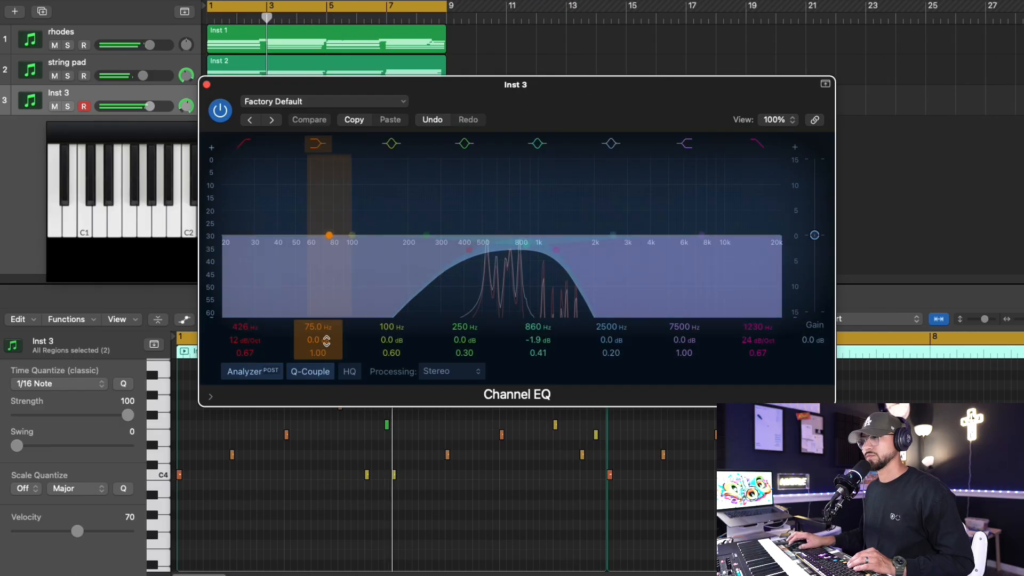
pyautogui.moveTo(526, 247); pyautogui.dragTo(518, 249)
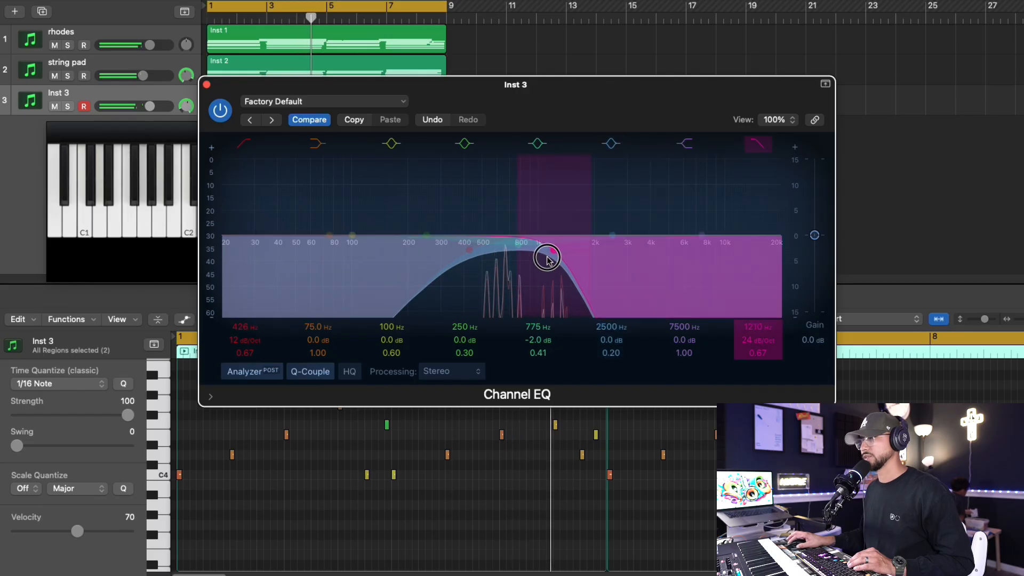
pyautogui.click(206, 85)
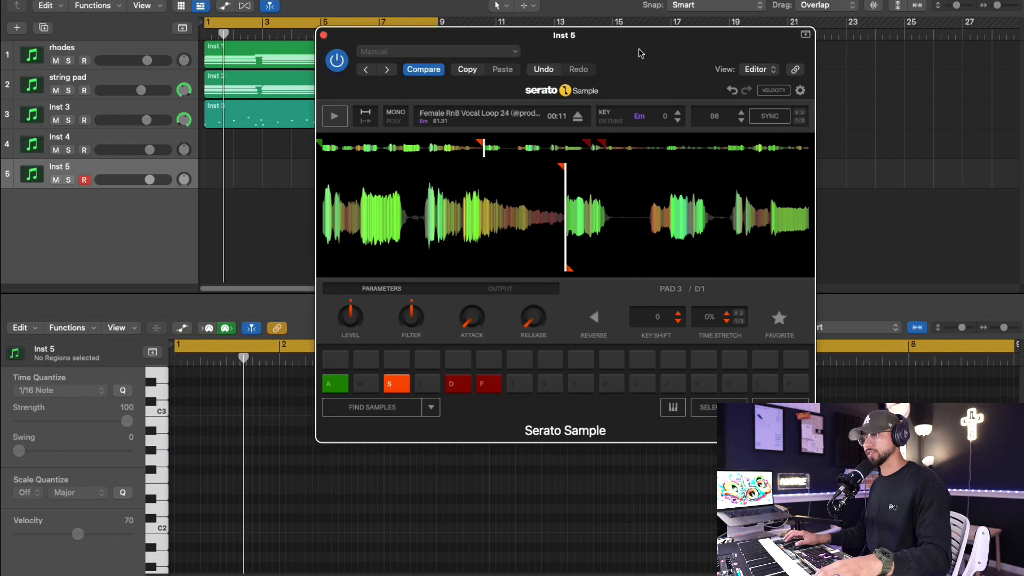
# - Record a sustained Serato Sample Pad 3 (D1) vocal note on Inst 5 over bars 1 to 4
pyautogui.press('s')
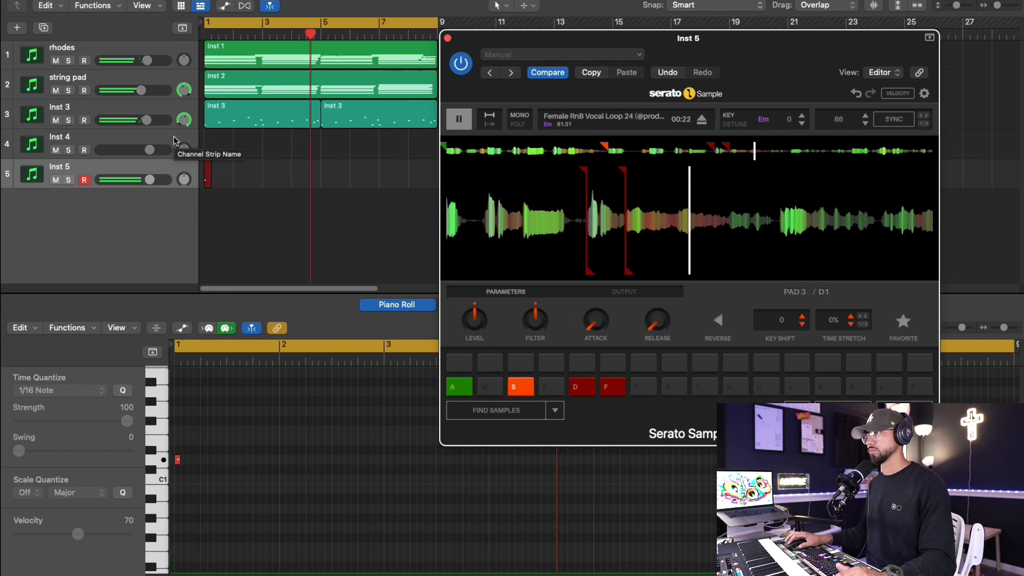
pyautogui.click(370, 180)
pyautogui.press('space')
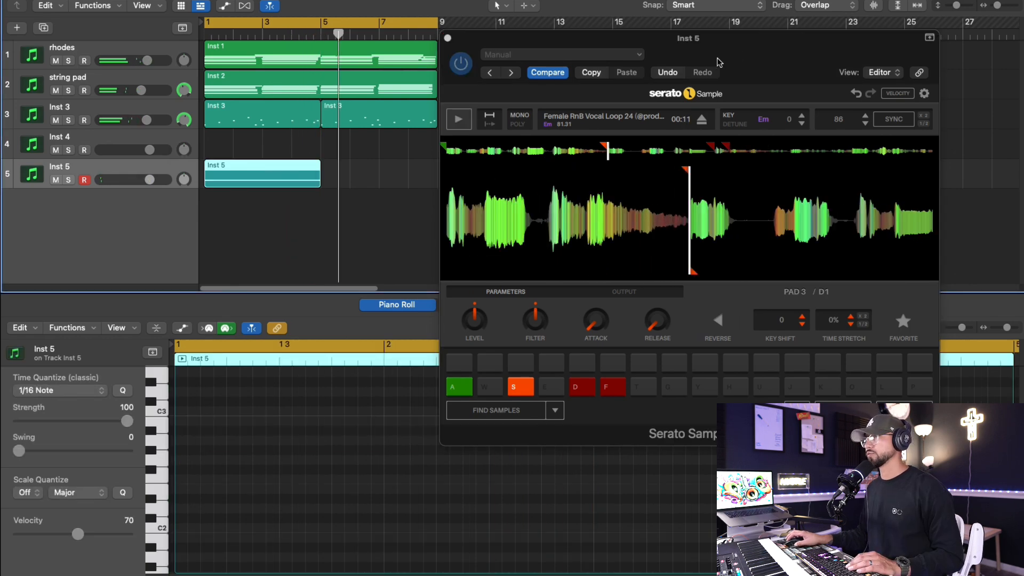
# - Place the playhead at bar 5 and select the recorded note in the first Inst 5 region
pyautogui.moveTo(713, 58); pyautogui.dragTo(698, 54)
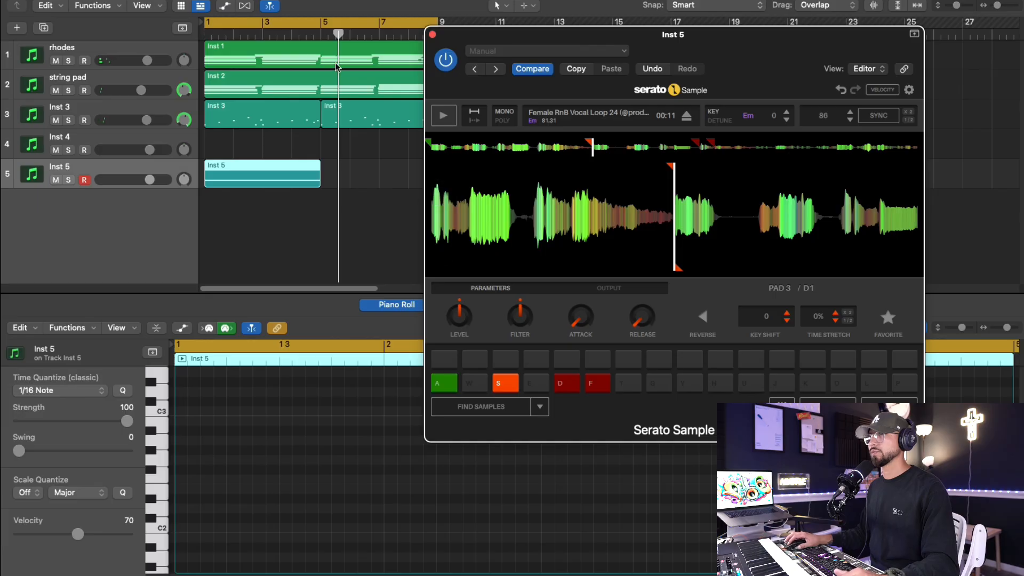
pyautogui.click(321, 34)
pyautogui.click(283, 415)
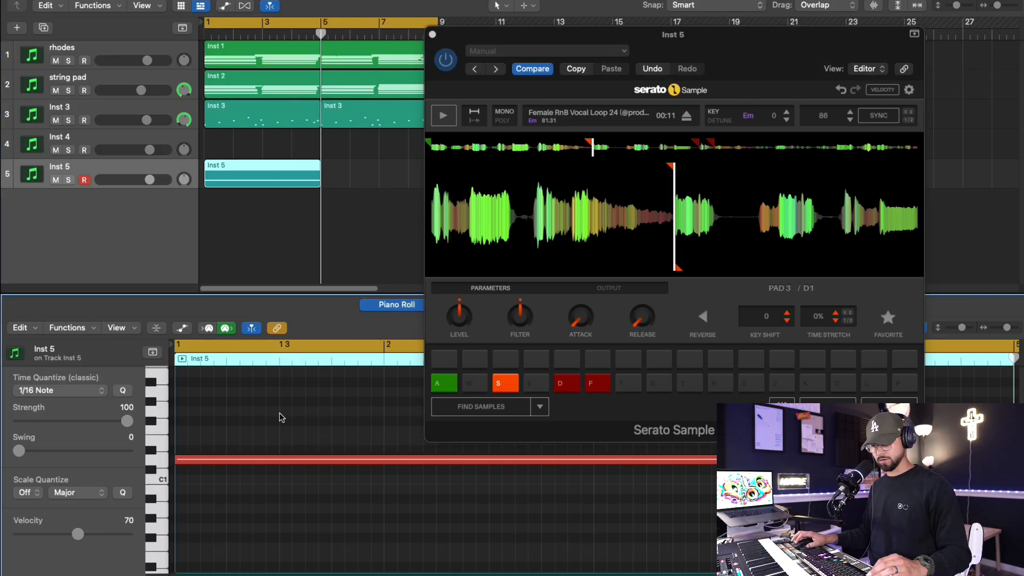
pyautogui.press('super+a')
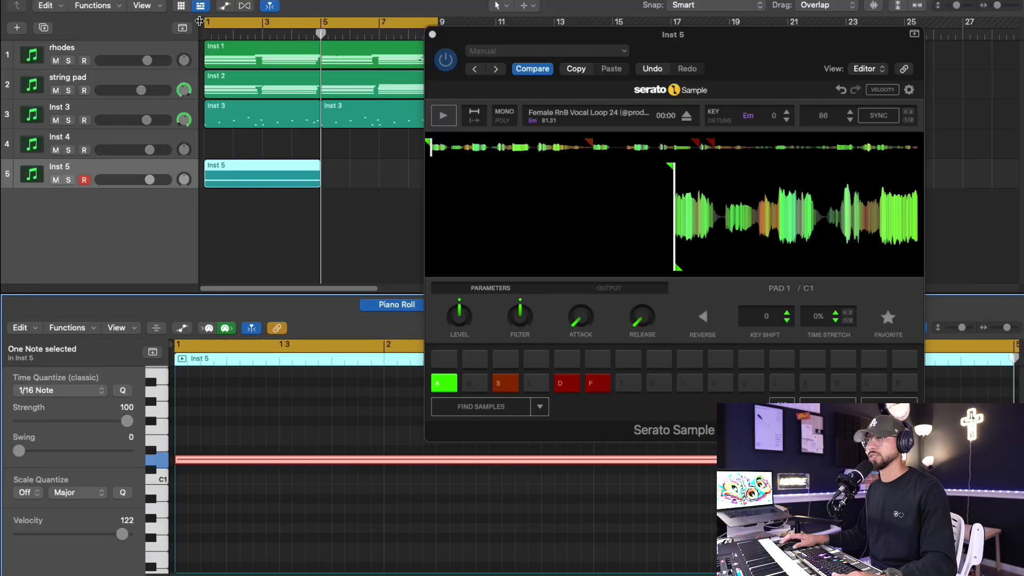
# - Start the cycle range at bar 5 and record a sustained Pad 1 (C1) vocal note on Inst 5 over bars 5 to 8
pyautogui.moveTo(199, 22); pyautogui.dragTo(322, 24)
pyautogui.press('r')
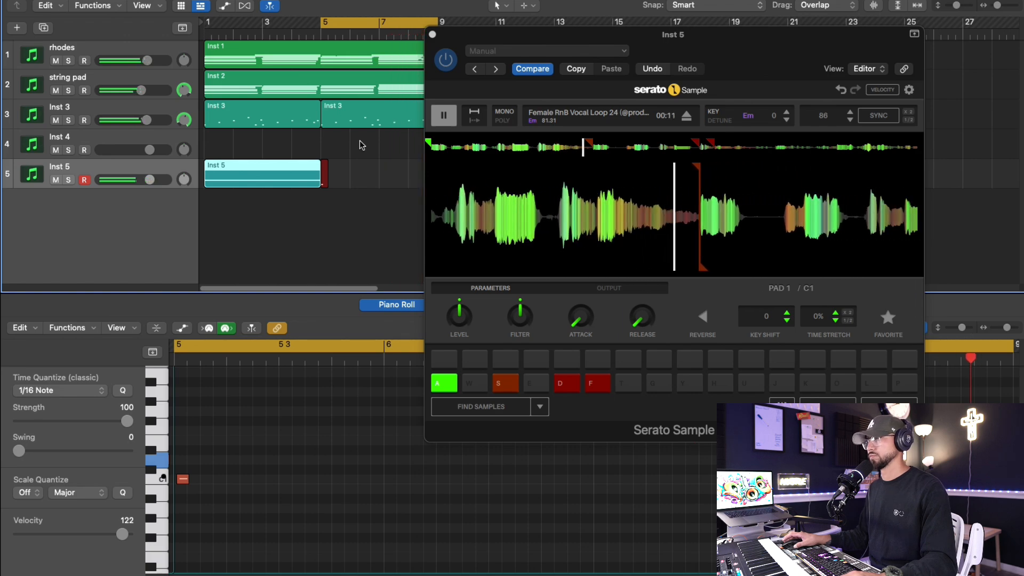
pyautogui.press('space')
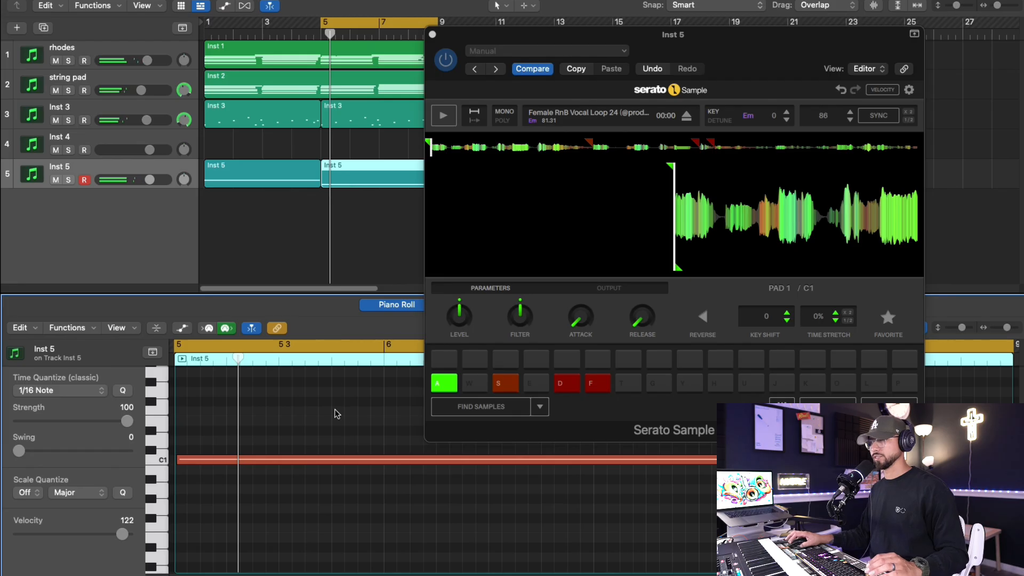
# - Quantize the C1 note in the second Inst 5 region to 1/16 notes and play back the result
pyautogui.press('super+a')
pyautogui.press('Delete')
pyautogui.press('space')
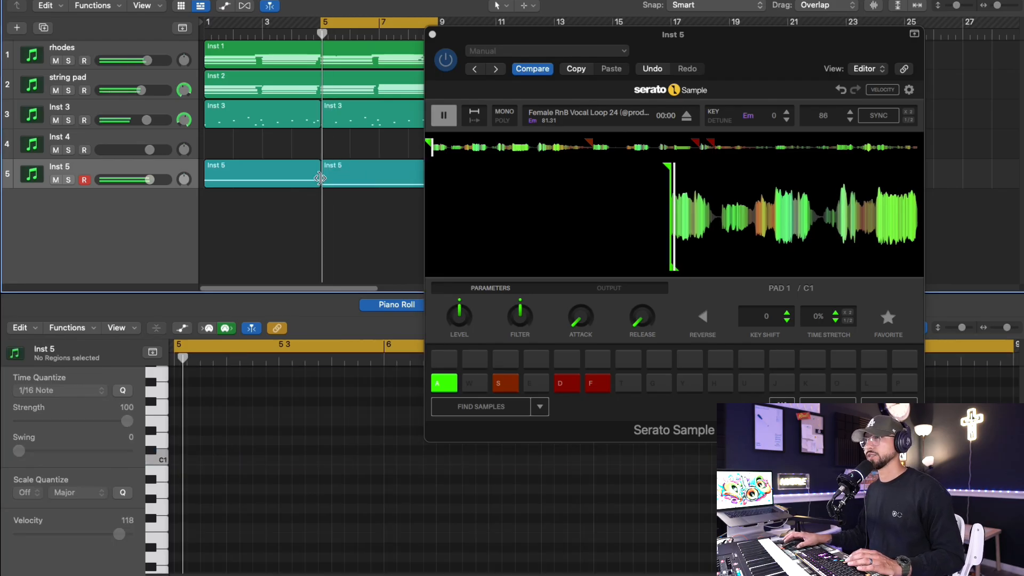
pyautogui.moveTo(610, 40); pyautogui.dragTo(661, 40)
pyautogui.moveTo(573, 35); pyautogui.dragTo(515, 19)
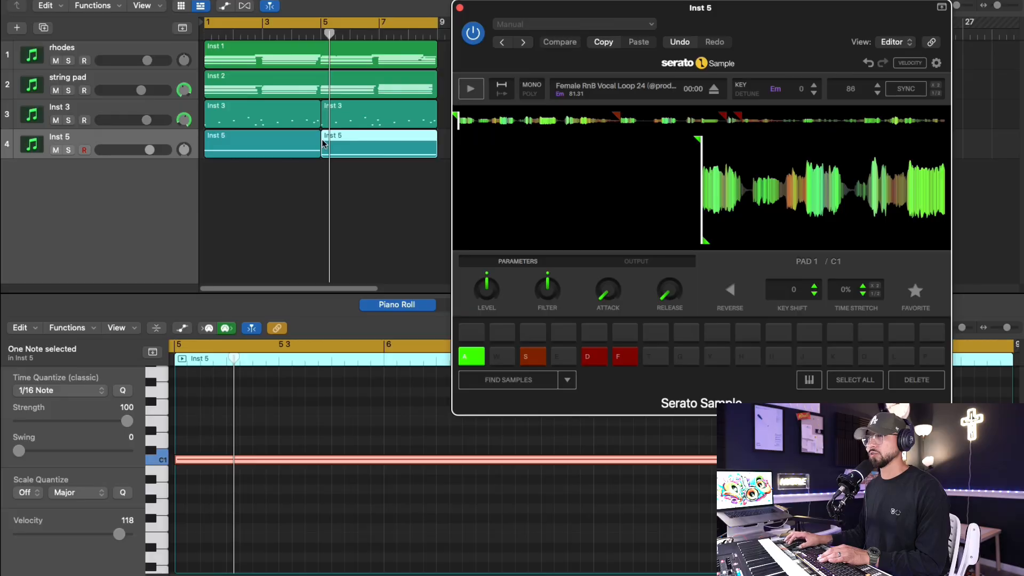
# - Select both Inst 5 regions and add a Channel EQ with a low cut around 300 Hz and a high cut at about 2.2 kHz
pyautogui.keyDown('shift'); pyautogui.click(262, 143); pyautogui.keyUp('shift')
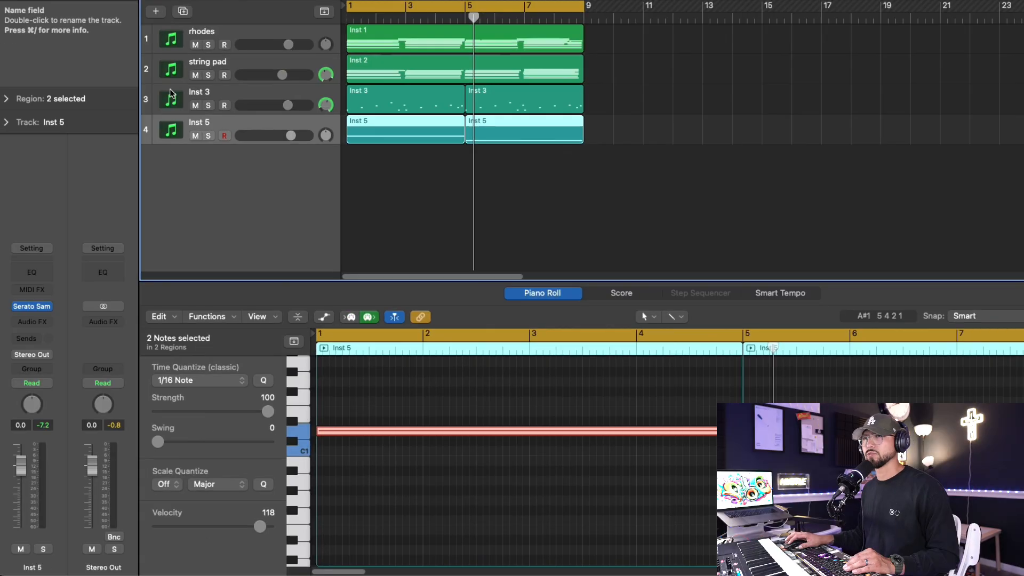
pyautogui.click(32, 272)
pyautogui.press('space')
pyautogui.moveTo(229, 248); pyautogui.dragTo(411, 243)
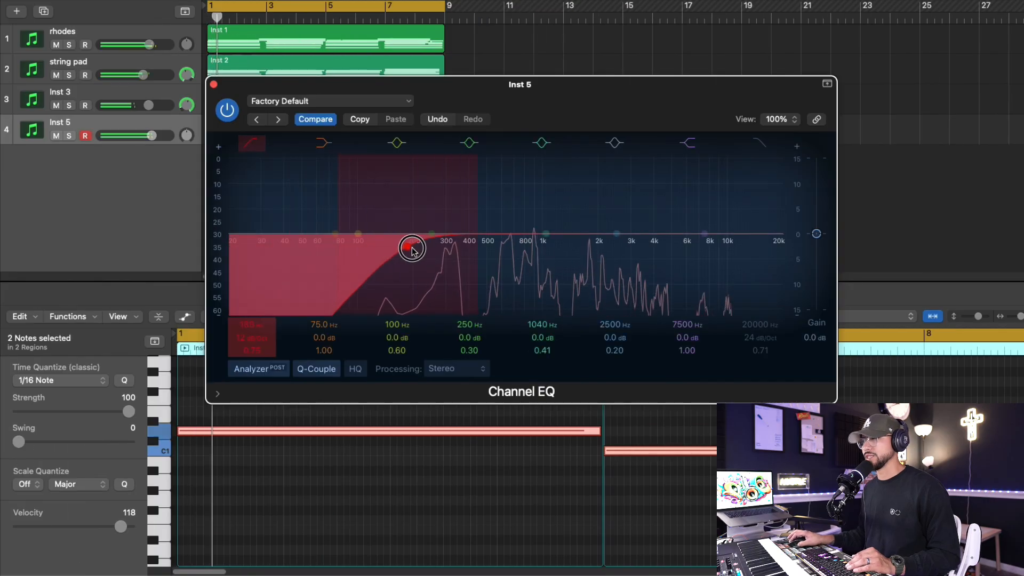
pyautogui.moveTo(765, 155); pyautogui.dragTo(667, 255)
pyautogui.moveTo(412, 245); pyautogui.dragTo(446, 240)
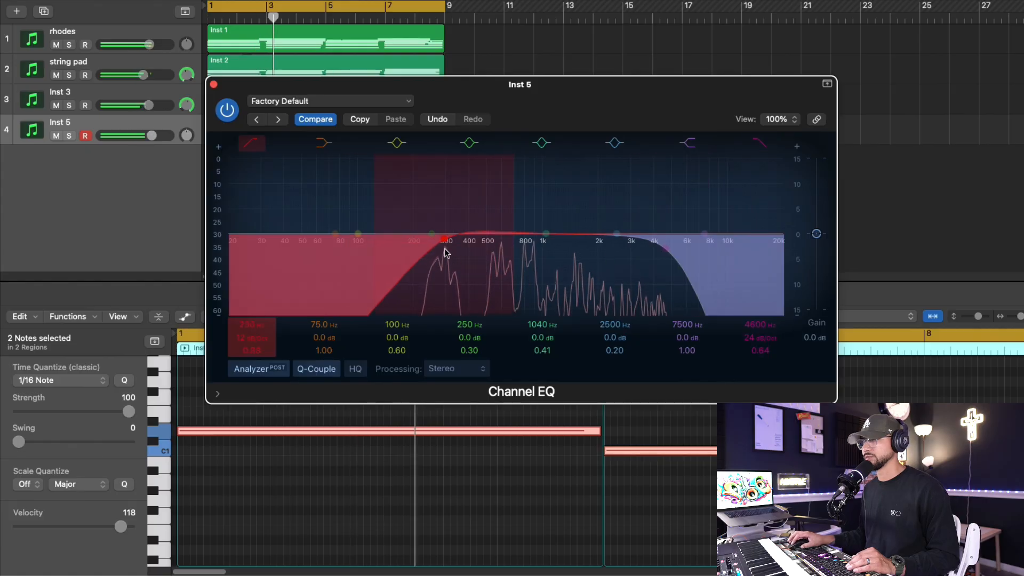
pyautogui.moveTo(266, 337); pyautogui.dragTo(265, 331)
pyautogui.moveTo(667, 251); pyautogui.dragTo(607, 248)
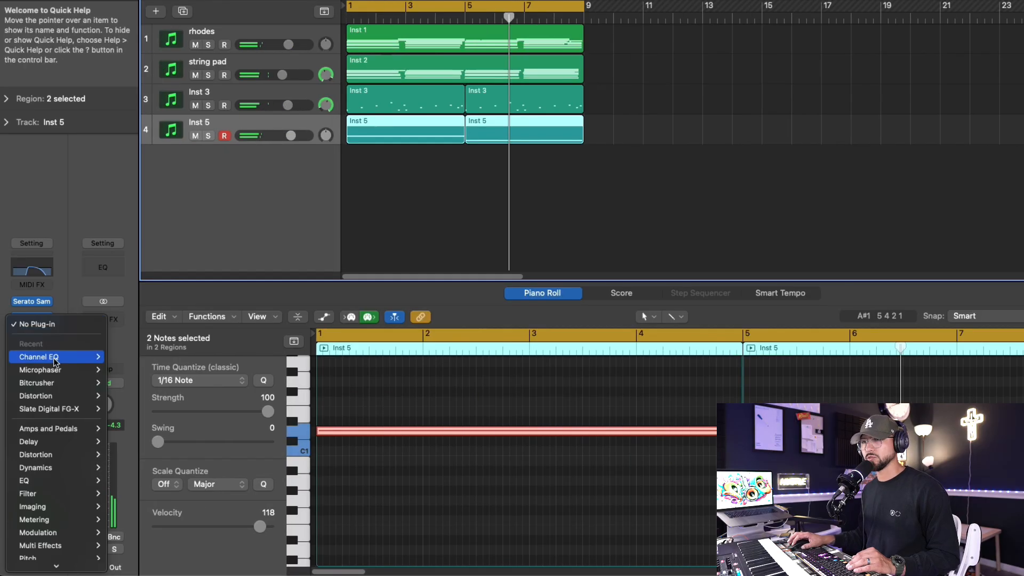
# - Add a Microphaser to Inst 5 with a 0.34 Hz rate, about 29% intensity and 27% feedback
pyautogui.press('y')
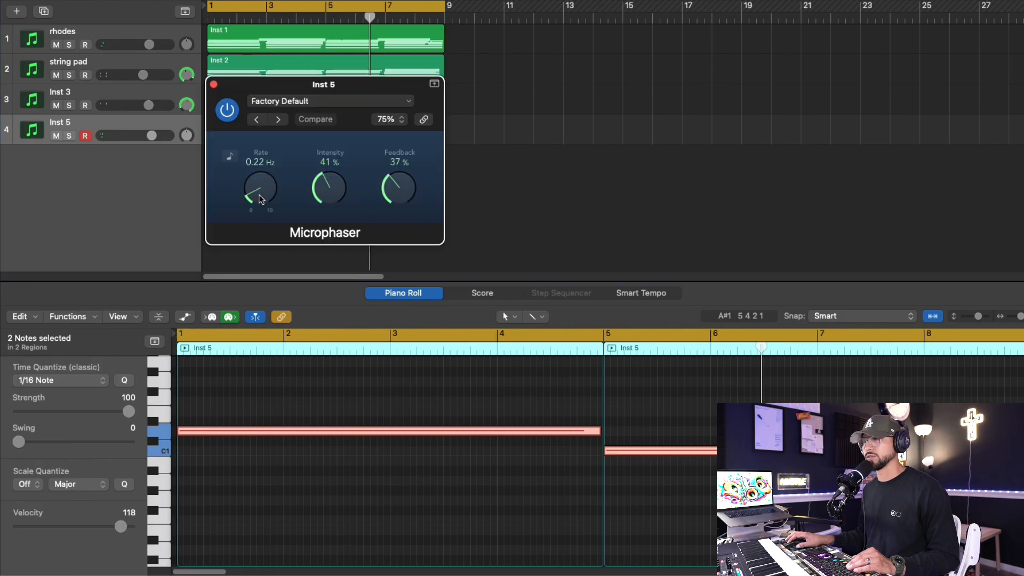
pyautogui.moveTo(261, 199); pyautogui.dragTo(260, 184)
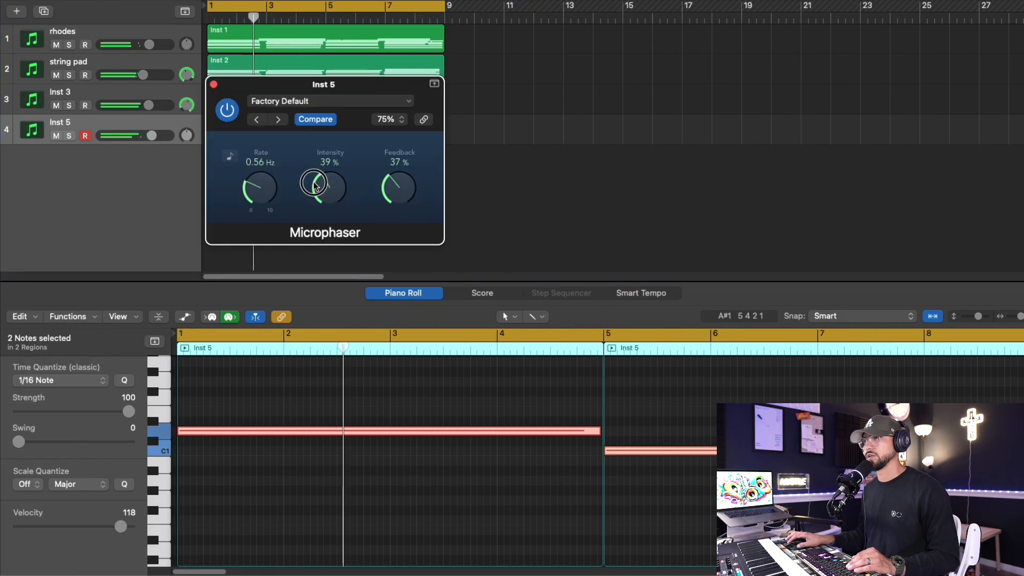
pyautogui.moveTo(382, 185); pyautogui.dragTo(393, 204)
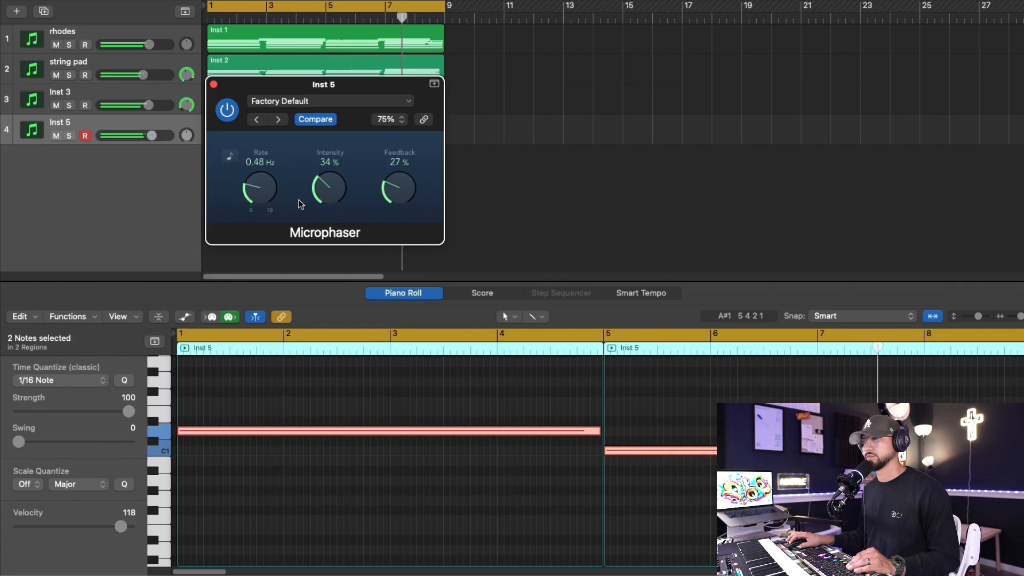
pyautogui.moveTo(260, 199); pyautogui.dragTo(255, 215)
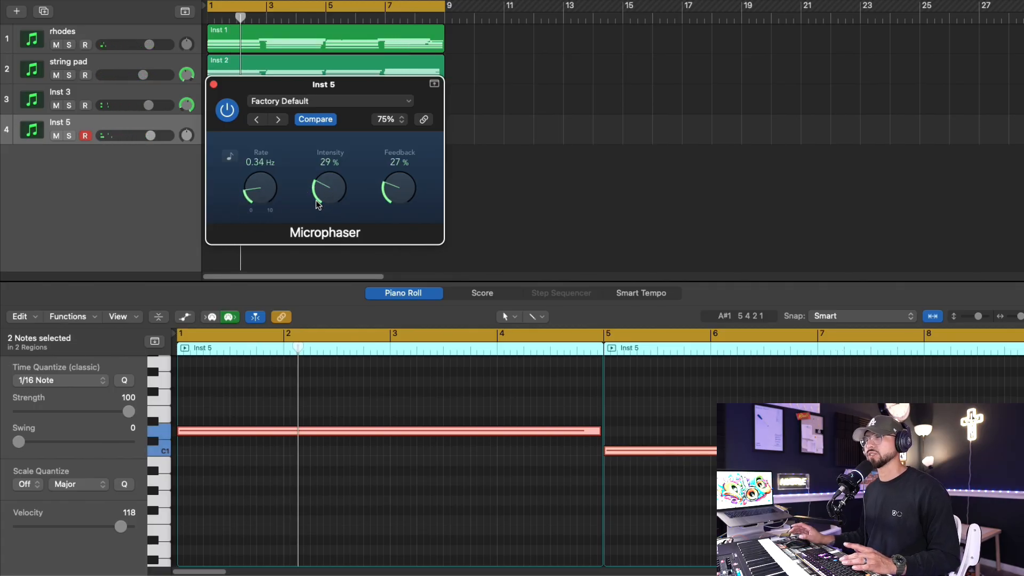
pyautogui.moveTo(319, 200); pyautogui.dragTo(319, 204)
pyautogui.moveTo(356, 89); pyautogui.dragTo(621, 80)
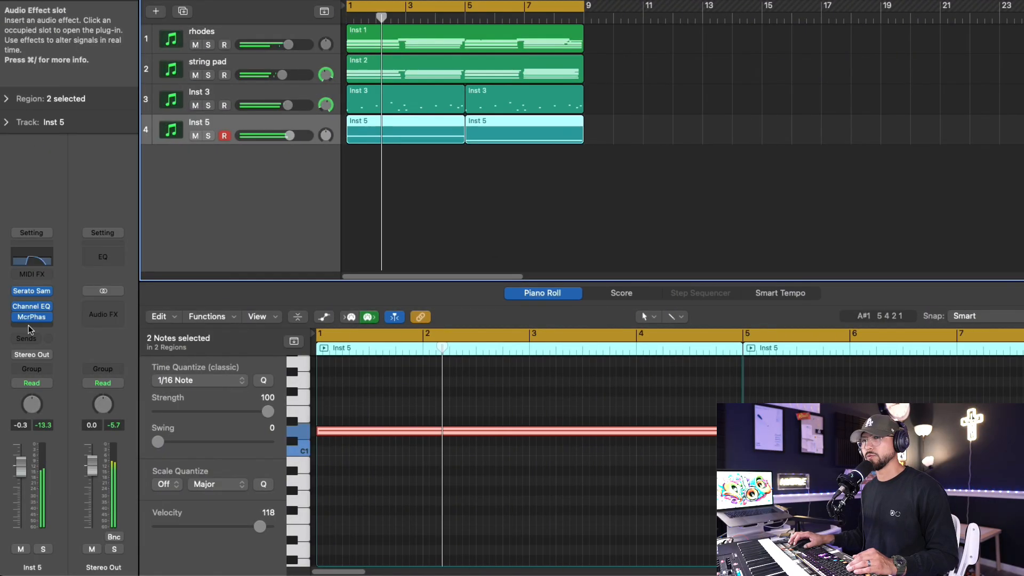
# - Add a second Channel EQ after the Microphaser on Inst 5 and move its high shelf band down to about 1.3 kHz
pyautogui.click(31, 317)
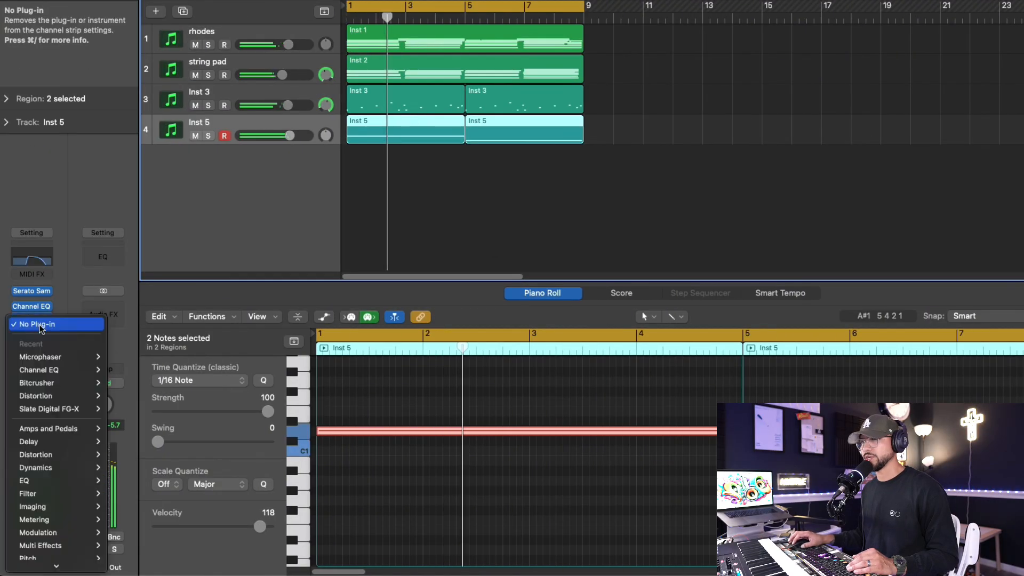
pyautogui.click(100, 372)
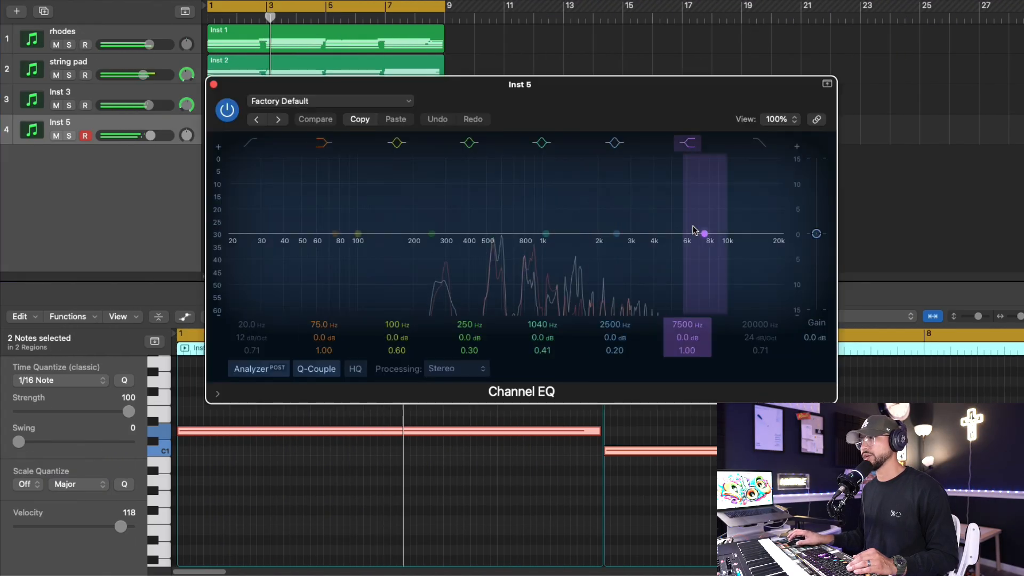
pyautogui.moveTo(697, 233); pyautogui.dragTo(562, 230)
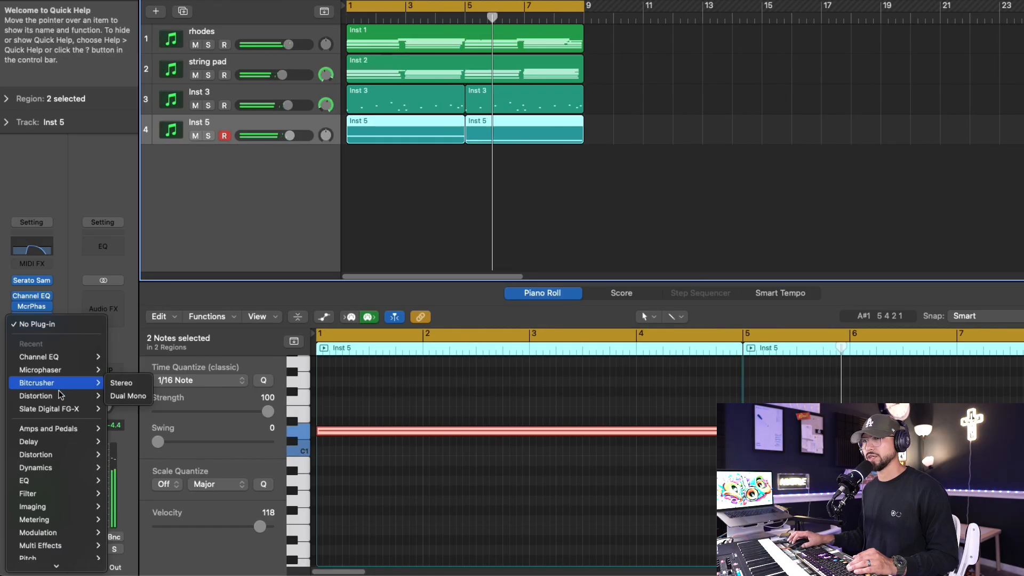
# - Add ValhallaVintageVerb to Inst 5 with a mix of about 12.6% and the Dirty Hall mode
pyautogui.moveTo(66, 404)
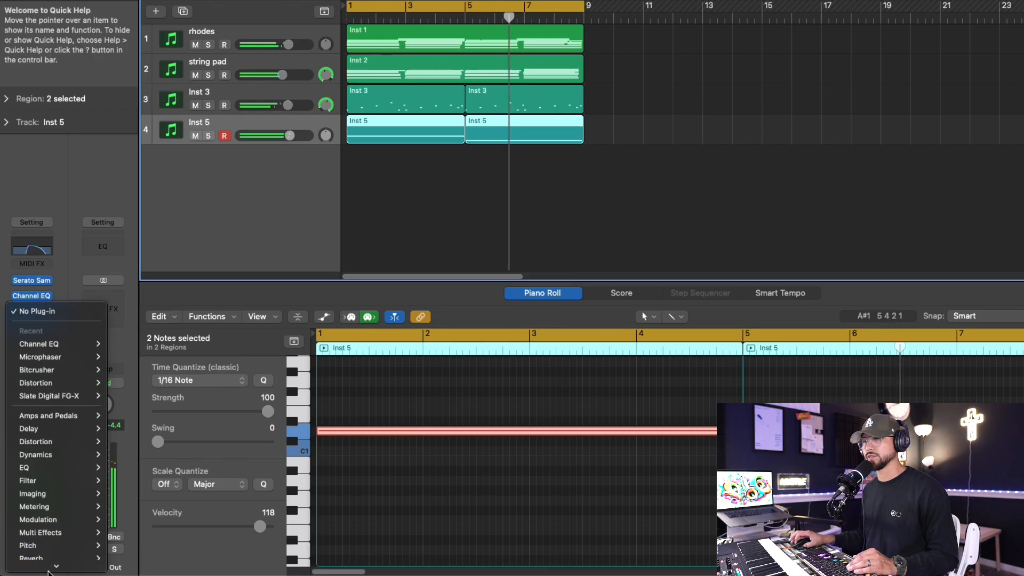
pyautogui.moveTo(64, 563)
pyautogui.moveTo(132, 563)
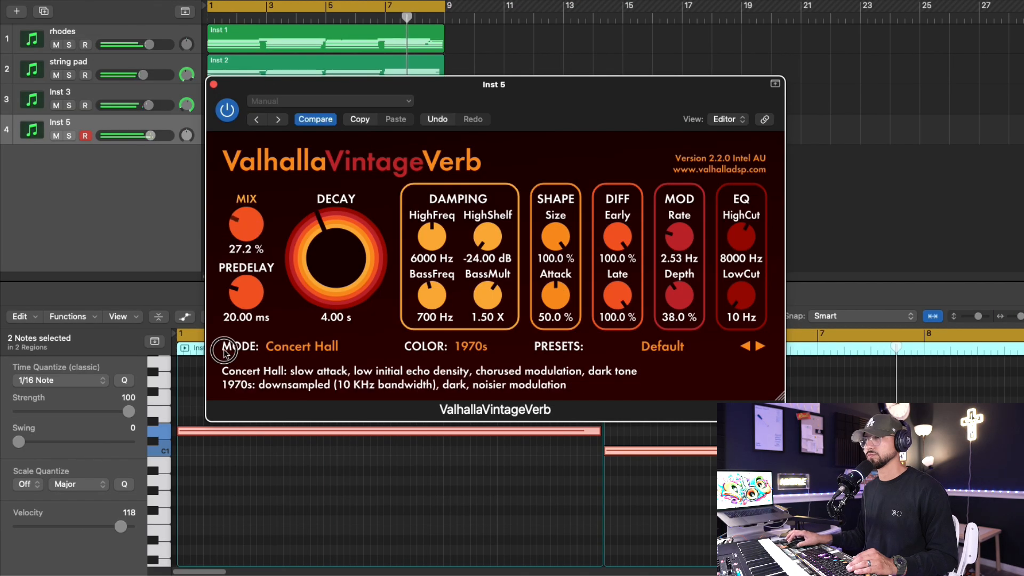
pyautogui.click(302, 347)
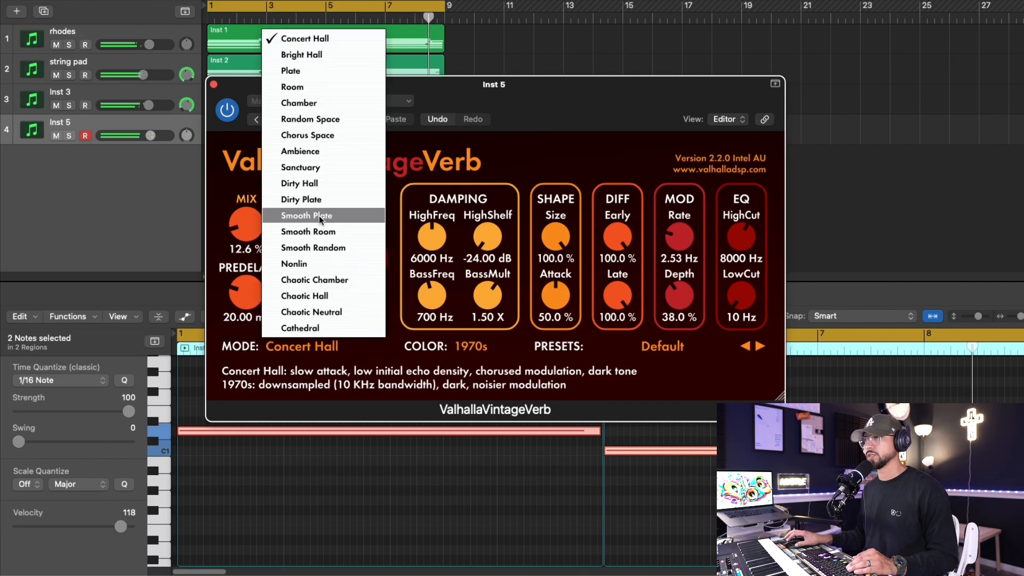
pyautogui.click(322, 183)
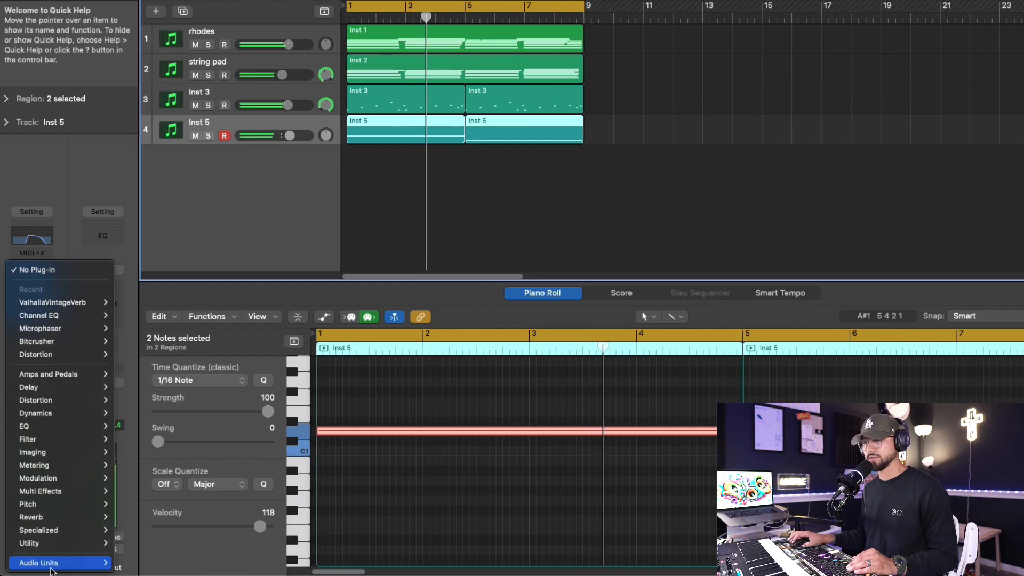
# - Add RC-20 Retro Color to Inst 5 and reduce its Noise to 11% and Distort to 18%
pyautogui.moveTo(58, 562)
pyautogui.moveTo(136, 563)
pyautogui.moveTo(247, 564)
pyautogui.click(311, 550)
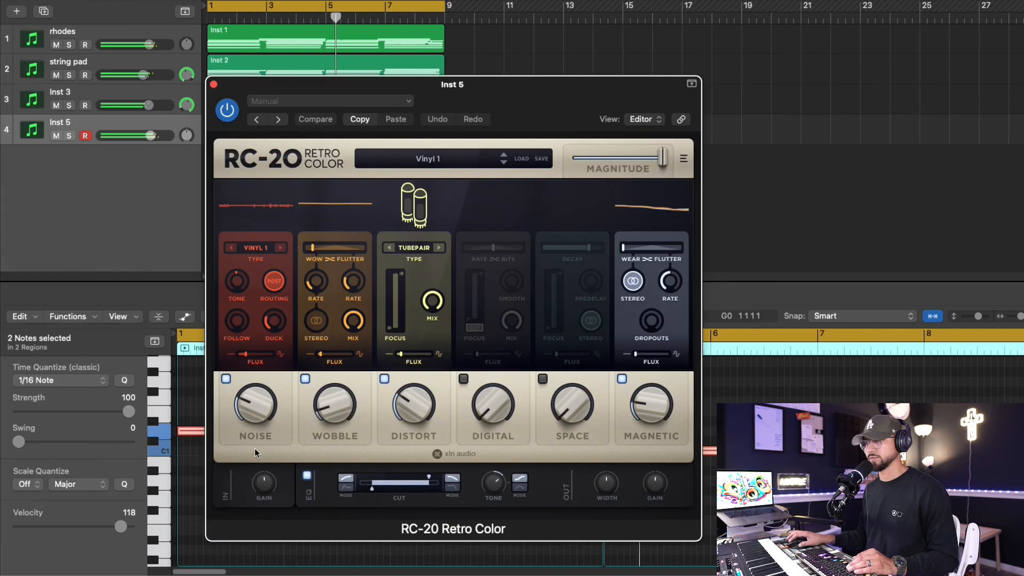
pyautogui.moveTo(254, 448)
pyautogui.mouseDown()
pyautogui.moveTo(254, 421)
pyautogui.moveTo(258, 441)
pyautogui.mouseUp()
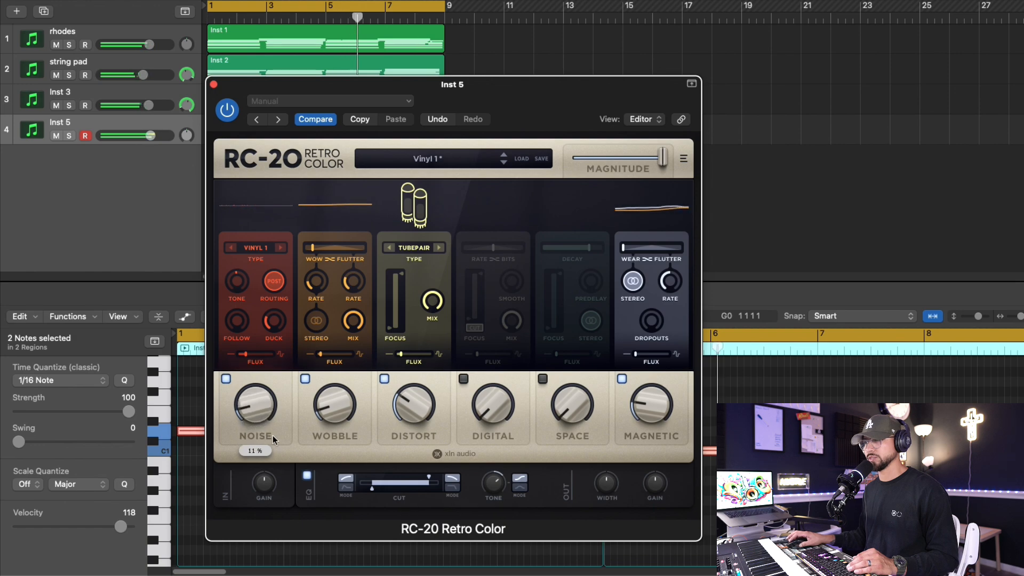
pyautogui.click(338, 415)
pyautogui.click(408, 428)
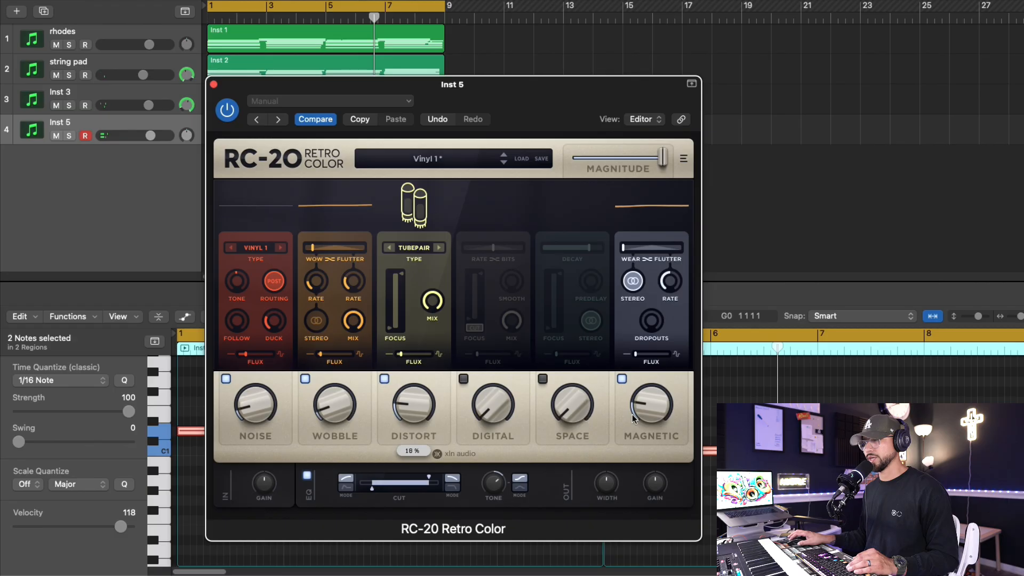
# - Load the Vinyl 2 preset in RC-20 and lower its Noise and Distort amounts during playback
pyautogui.click(448, 156)
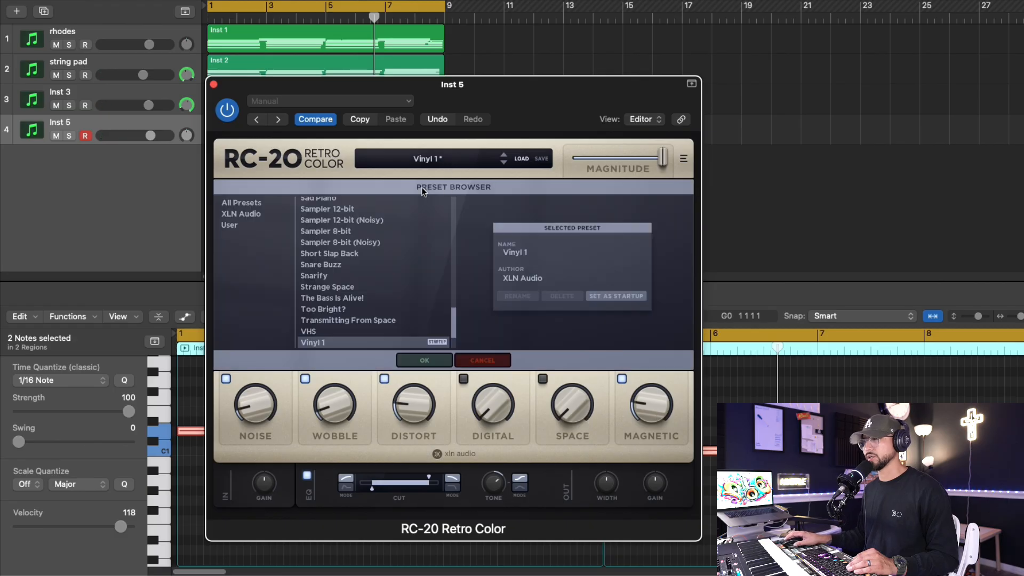
pyautogui.scroll(-2, 336, 285)
pyautogui.scroll(-1, 336, 285)
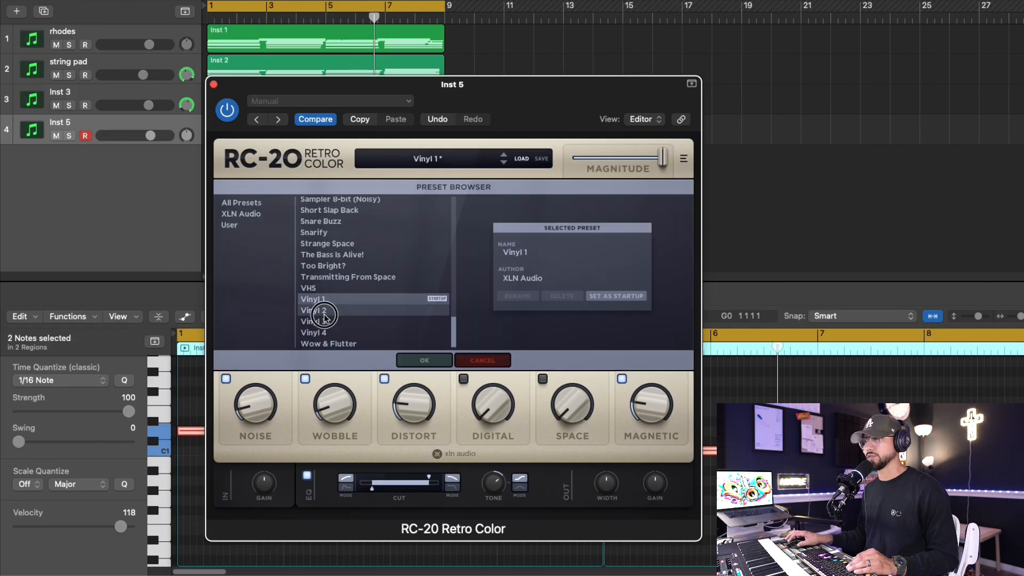
pyautogui.click(324, 311)
pyautogui.moveTo(399, 419); pyautogui.dragTo(399, 425)
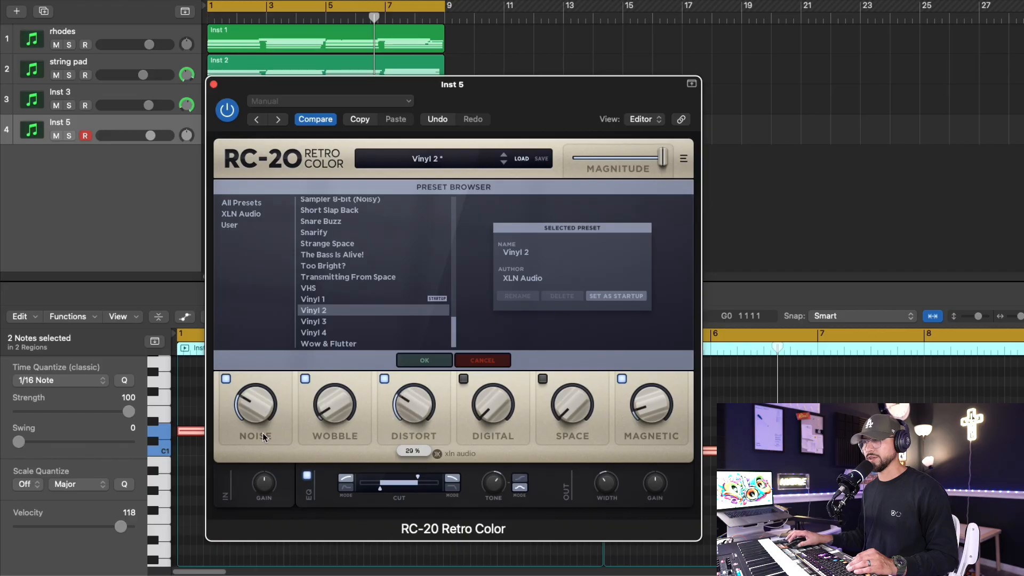
pyautogui.press('space')
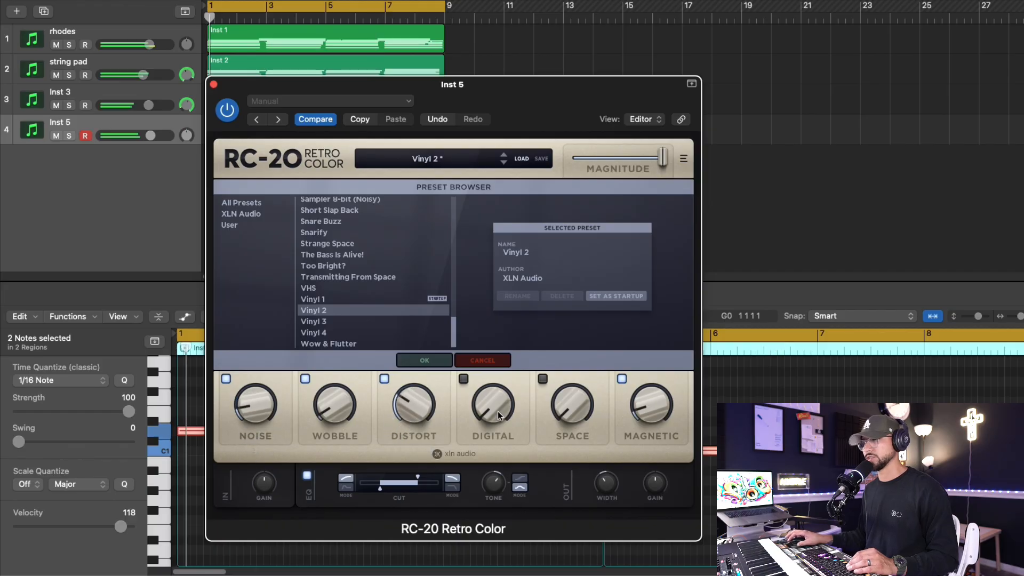
pyautogui.moveTo(415, 412); pyautogui.dragTo(407, 423)
pyautogui.moveTo(258, 418); pyautogui.dragTo(259, 422)
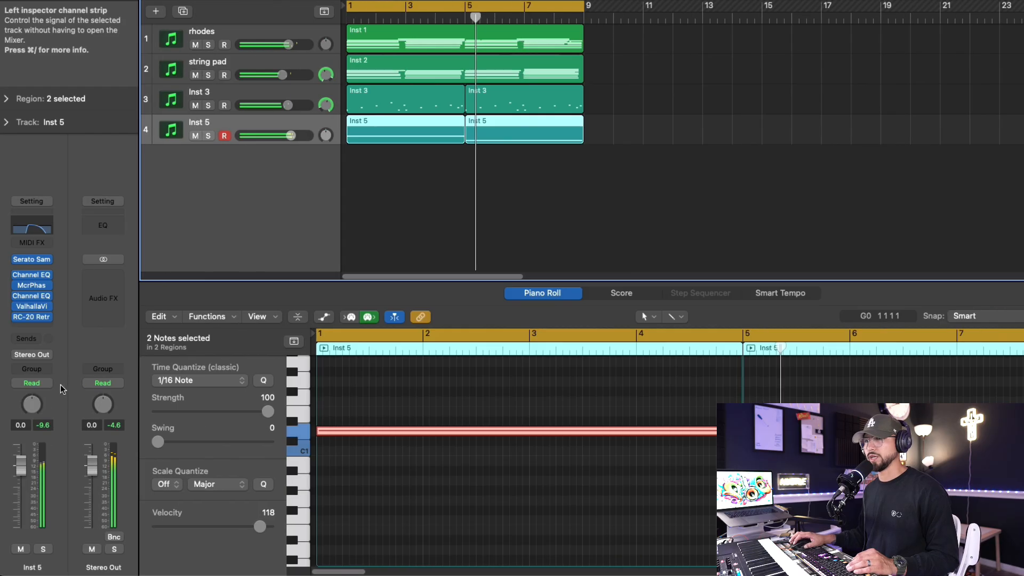
# - Switch the Inst 5 panner to Stereo Pan and set it to +7
pyautogui.rightClick(32, 406)
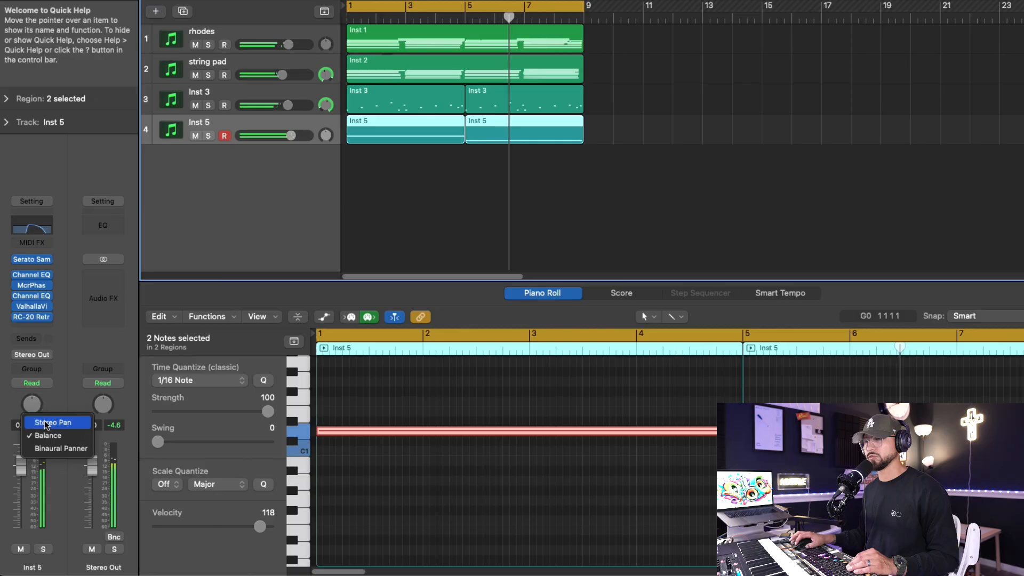
pyautogui.click(52, 422)
pyautogui.moveTo(31, 406); pyautogui.dragTo(31, 399)
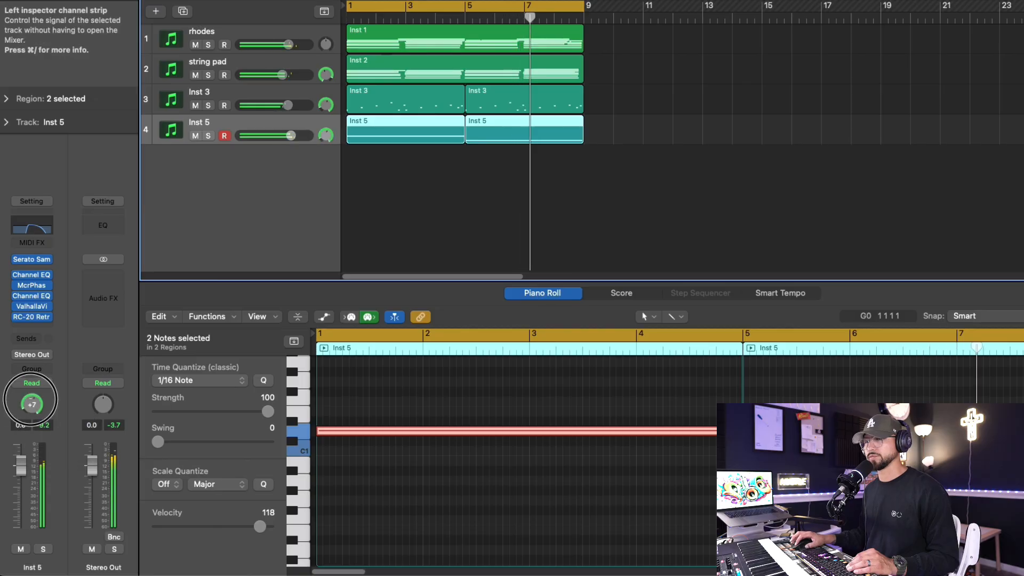
# - Lower the high cut of the first Channel EQ on Inst 5 to 1040 Hz
pyautogui.click(32, 225)
pyautogui.moveTo(731, 247); pyautogui.dragTo(680, 248)
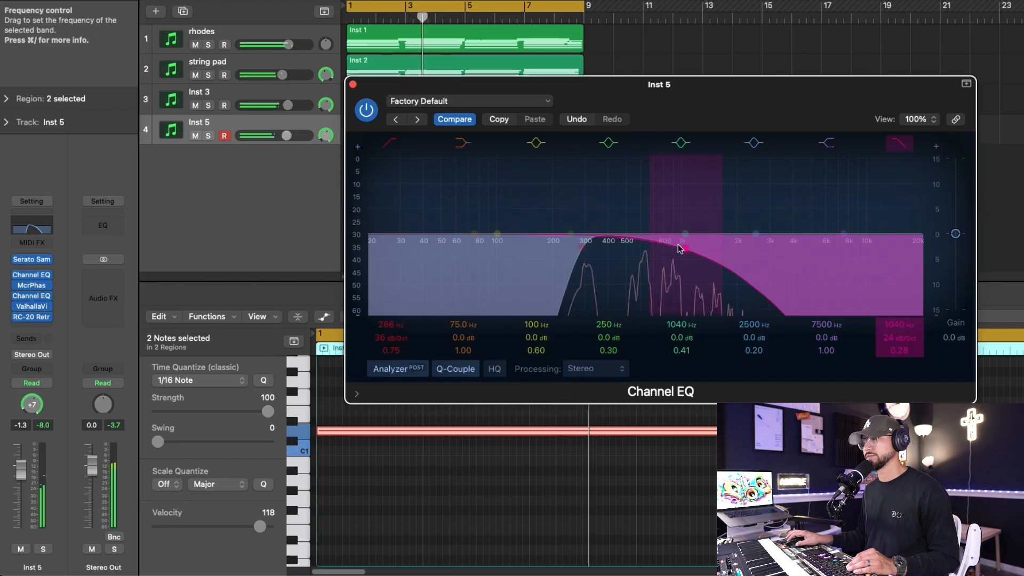
pyautogui.click(352, 85)
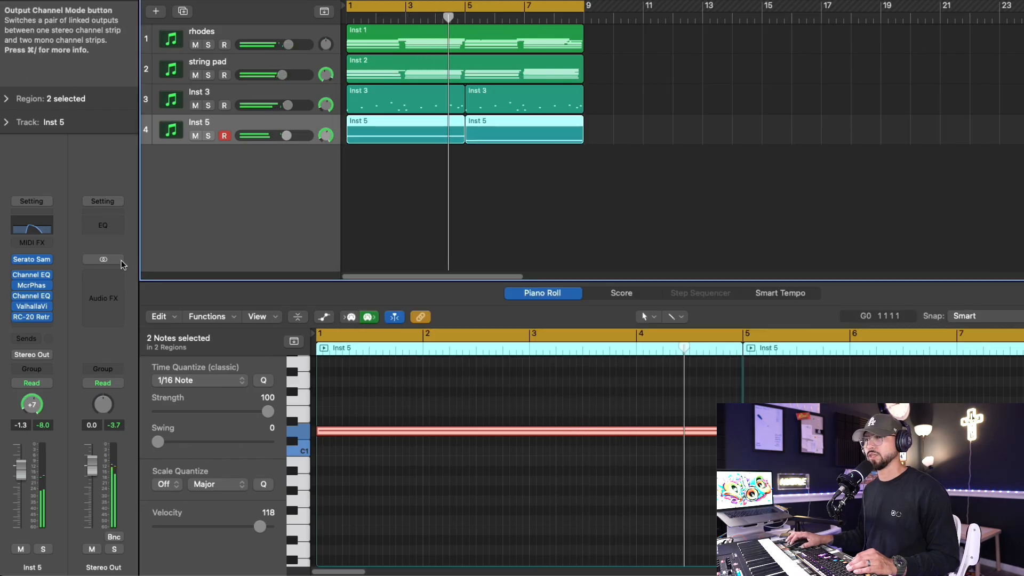
# - Compare Inst 5 with the second Channel EQ bypassed and readjust the ValhallaVintageVerb mix to about 15%
pyautogui.click(33, 296)
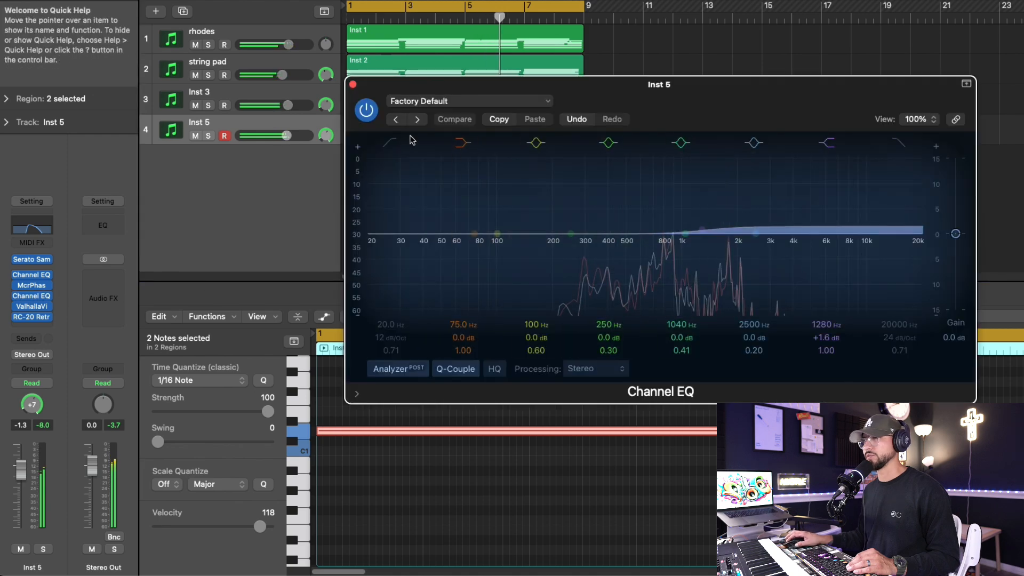
pyautogui.click(366, 110)
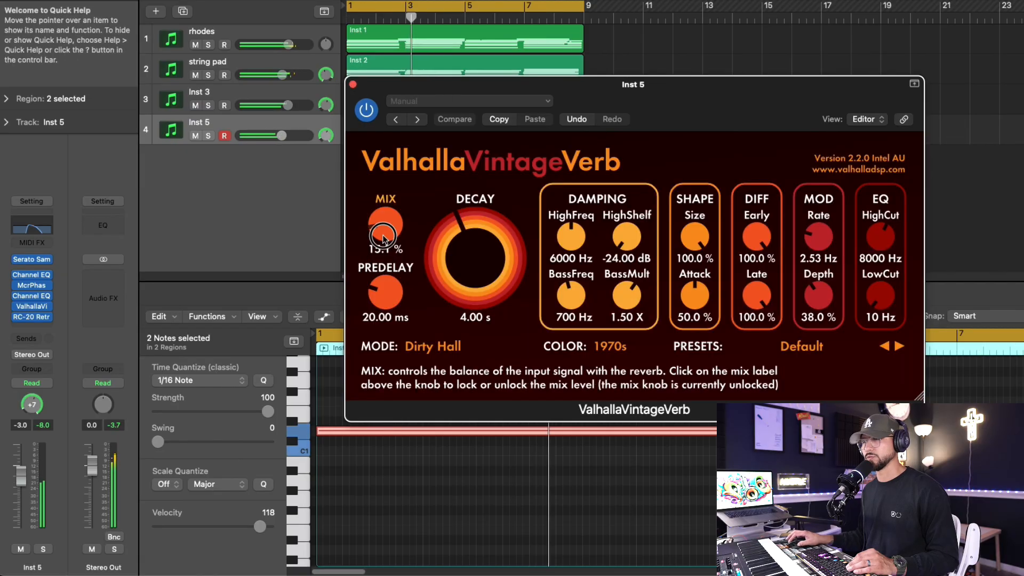
pyautogui.moveTo(385, 236); pyautogui.dragTo(386, 233)
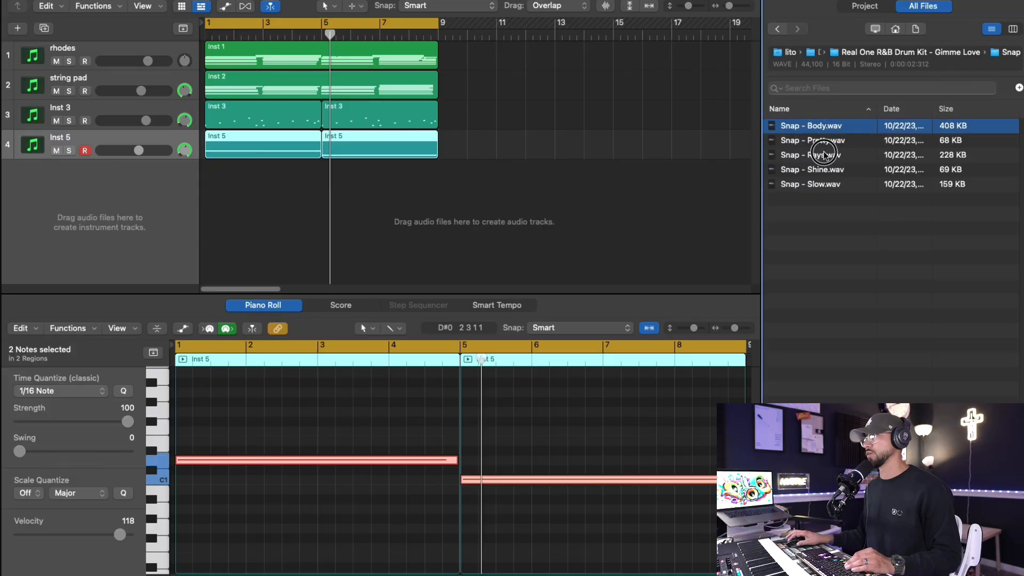
# - Audition the snap samples and load Snap - Body.wav onto a new Quick Sampler track
pyautogui.press('Down')
pyautogui.press('Down')
pyautogui.moveTo(824, 132); pyautogui.dragTo(139, 181)
pyautogui.click(238, 100)
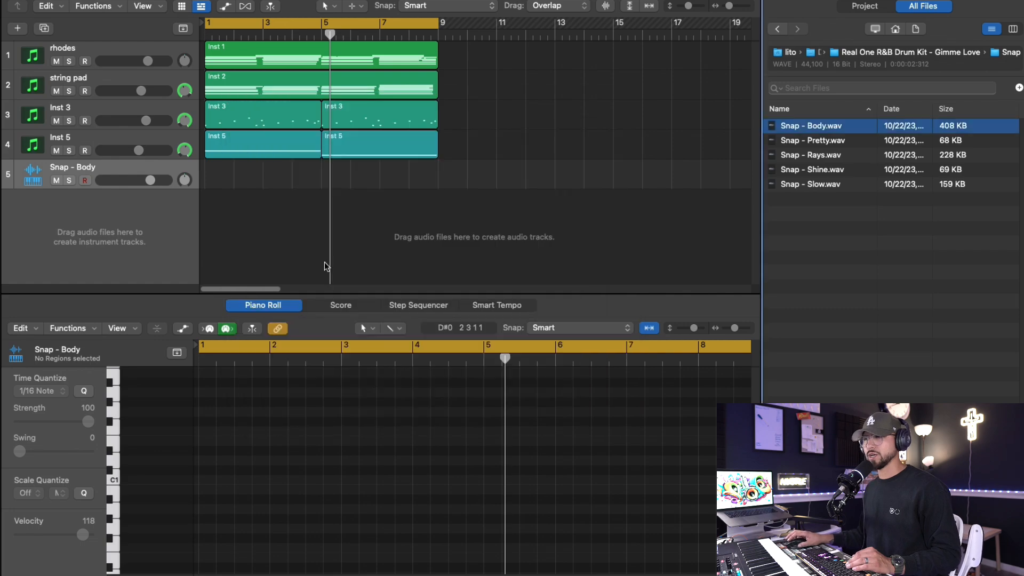
# - Program a snap pattern with a hit on step 9, move its region to bar 1 and lower the track volume slightly
pyautogui.click(423, 306)
pyautogui.click(483, 385)
pyautogui.moveTo(378, 176); pyautogui.dragTo(262, 177)
pyautogui.press('space')
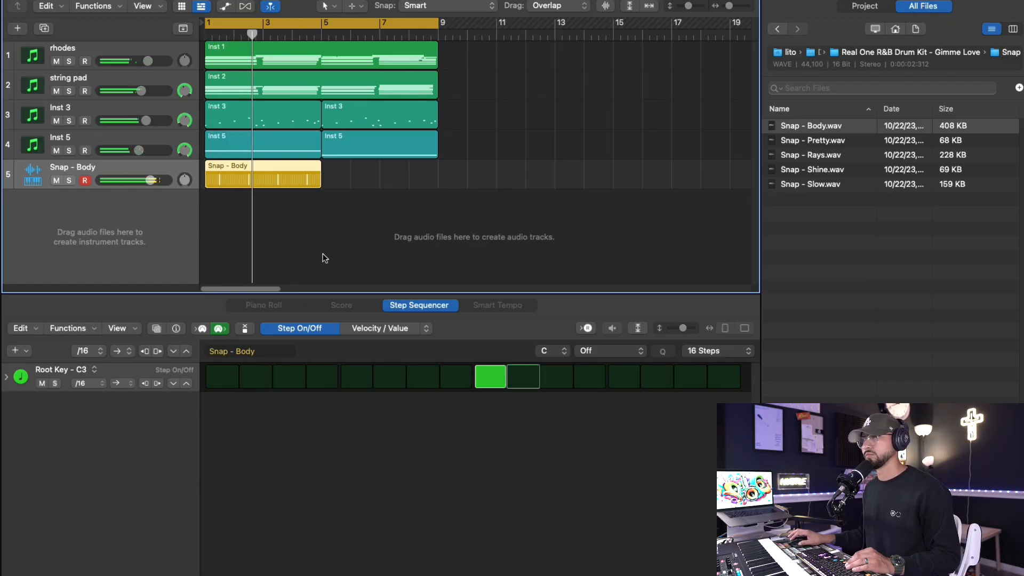
pyautogui.moveTo(151, 180); pyautogui.dragTo(149, 182)
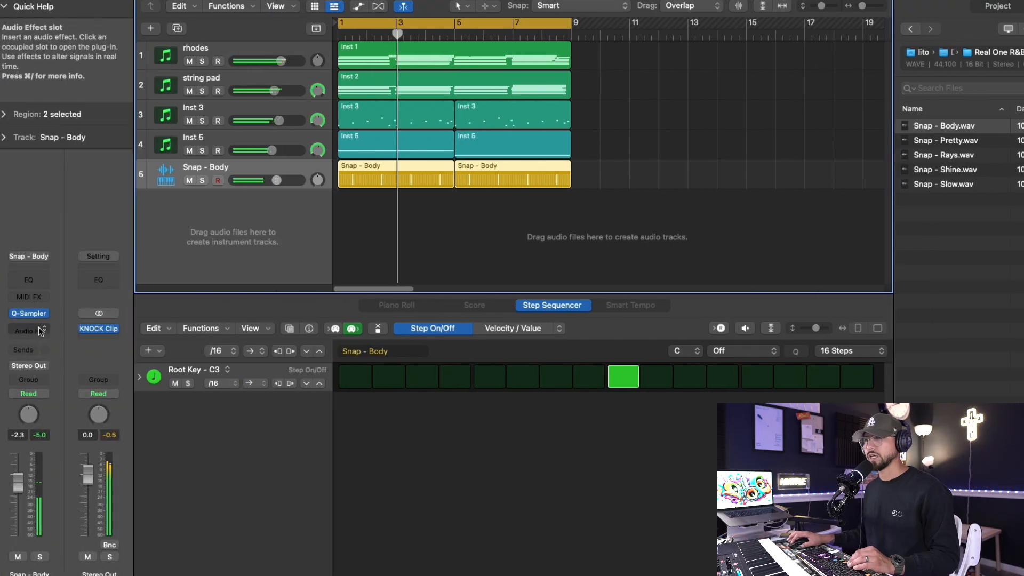
# - Add ValhallaVintageVerb to the Snap - Body track with a 3.3% mix
pyautogui.click(37, 328)
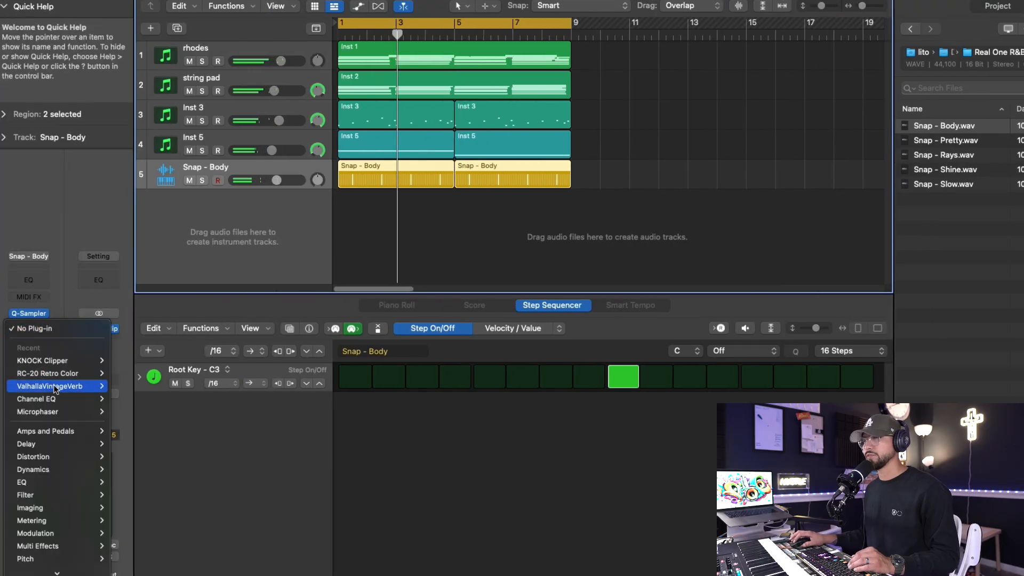
pyautogui.click(123, 385)
pyautogui.press('i')
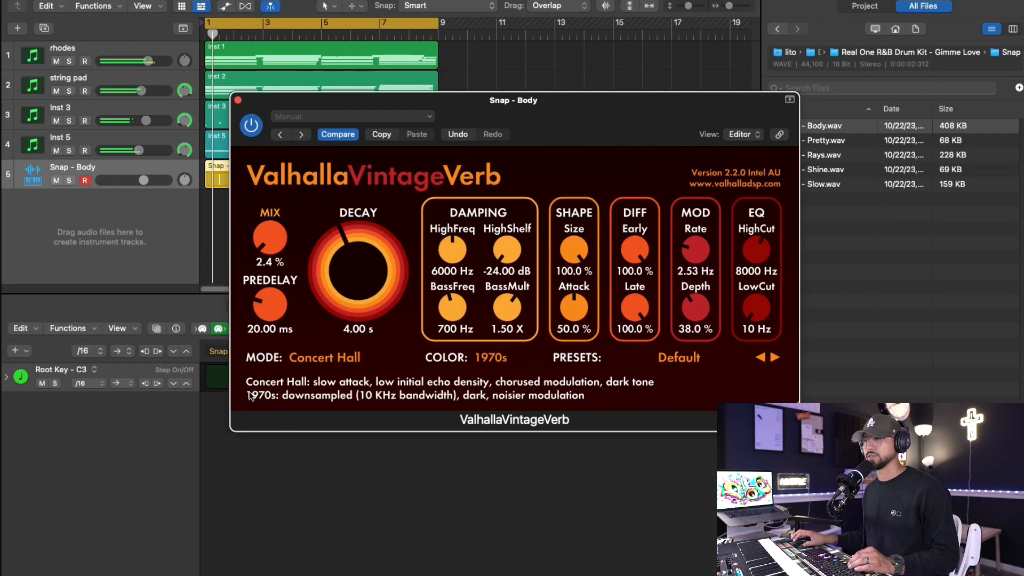
pyautogui.moveTo(258, 236); pyautogui.dragTo(257, 232)
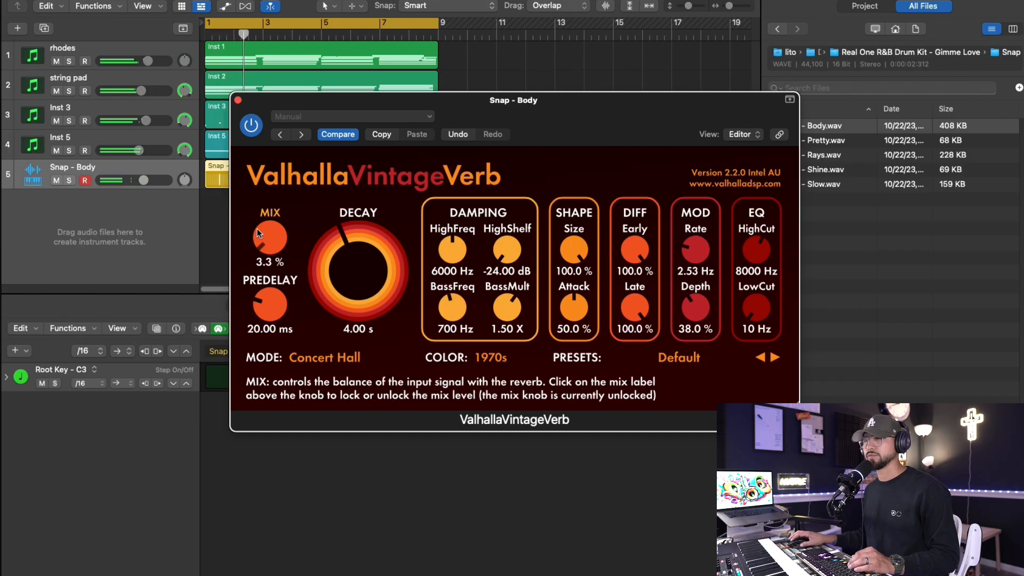
pyautogui.click(238, 100)
pyautogui.press('i')
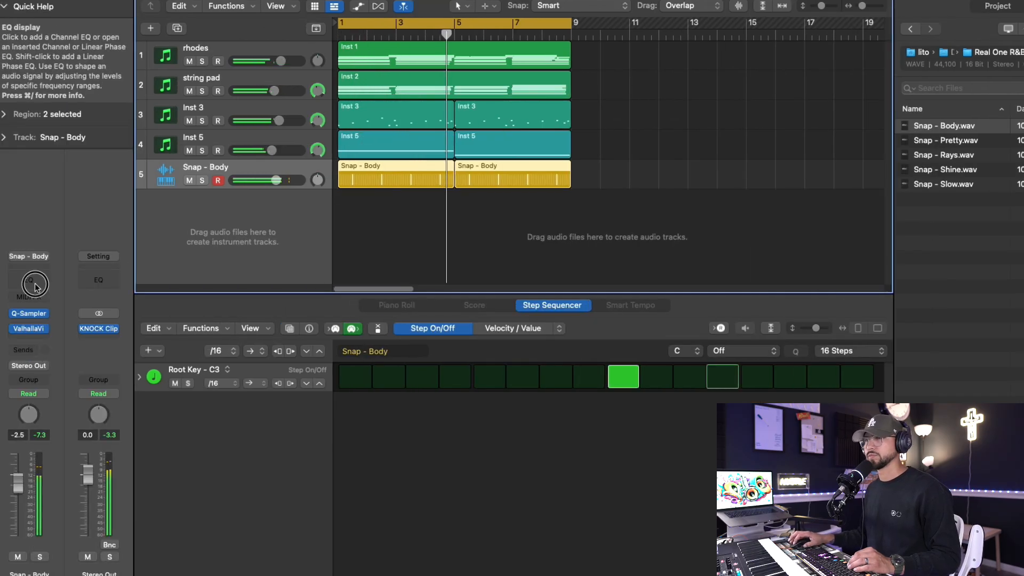
# - Add a Channel EQ to Snap - Body with a 3 dB cut at 2800 Hz
pyautogui.click(34, 287)
pyautogui.press('i')
pyautogui.moveTo(673, 249); pyautogui.dragTo(643, 262)
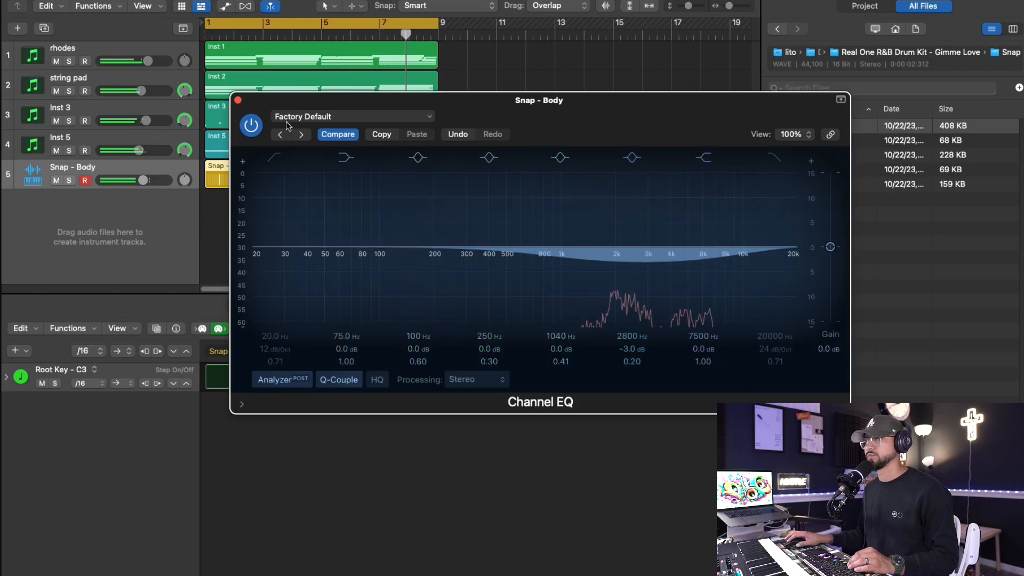
pyautogui.click(238, 100)
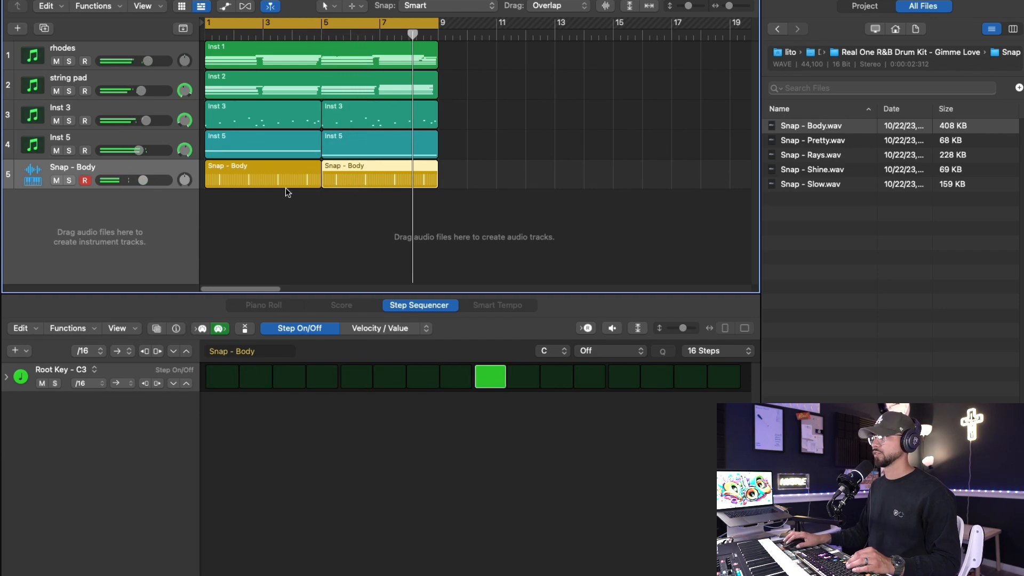
# - Find Hi-Hat - Billboard.wav in the drum kit's Hats folder and load it onto a new Quick Sampler track
pyautogui.click(850, 51)
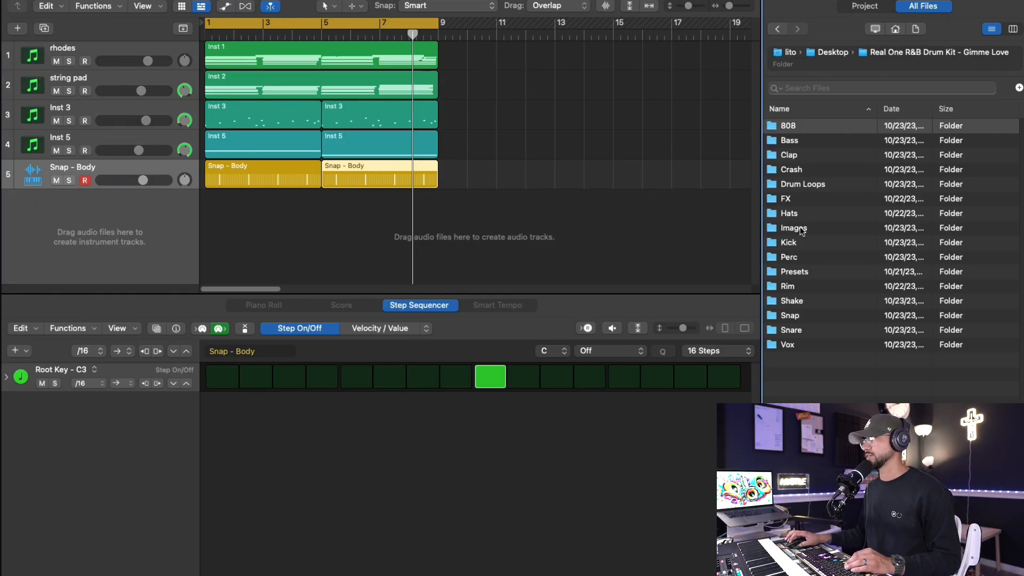
pyautogui.doubleClick(790, 213)
pyautogui.click(814, 140)
pyautogui.press('Up')
pyautogui.click(824, 156)
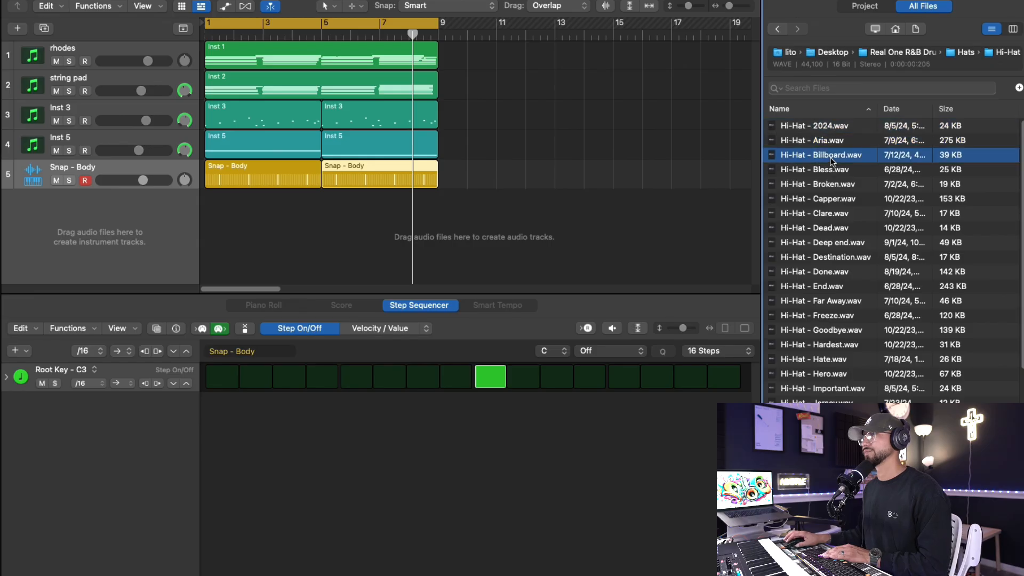
pyautogui.moveTo(839, 155); pyautogui.dragTo(158, 157)
pyautogui.click(158, 181)
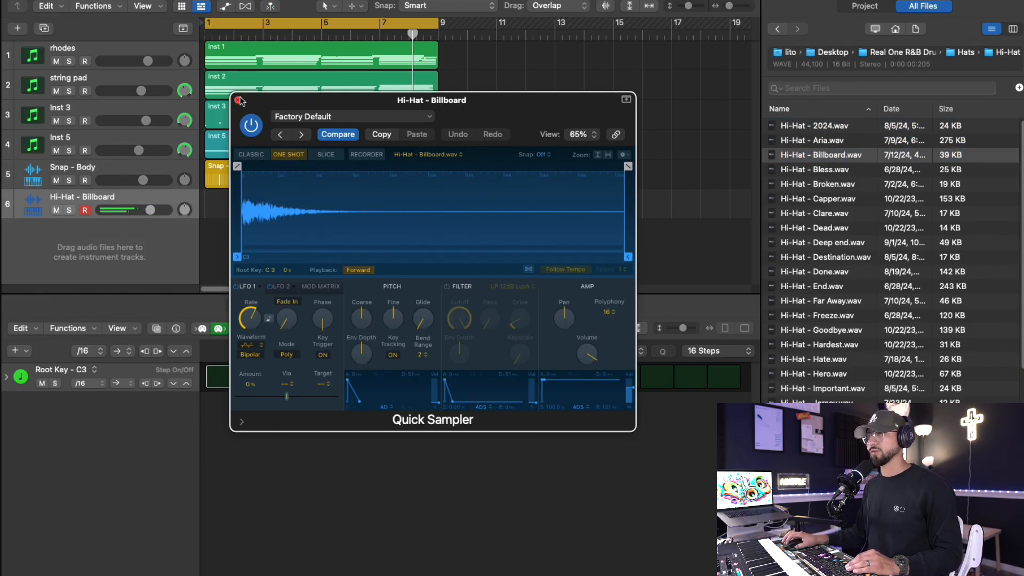
pyautogui.click(239, 99)
# - Program a hi-hat pattern with all 16 steps at a 1/8 step rate, move it to bar 1 and play it back
pyautogui.click(231, 381)
pyautogui.click(231, 381)
pyautogui.click(101, 352)
pyautogui.click(103, 341)
pyautogui.moveTo(225, 378); pyautogui.dragTo(693, 381)
pyautogui.moveTo(482, 209); pyautogui.dragTo(278, 210)
pyautogui.press('Return')
pyautogui.press('space')
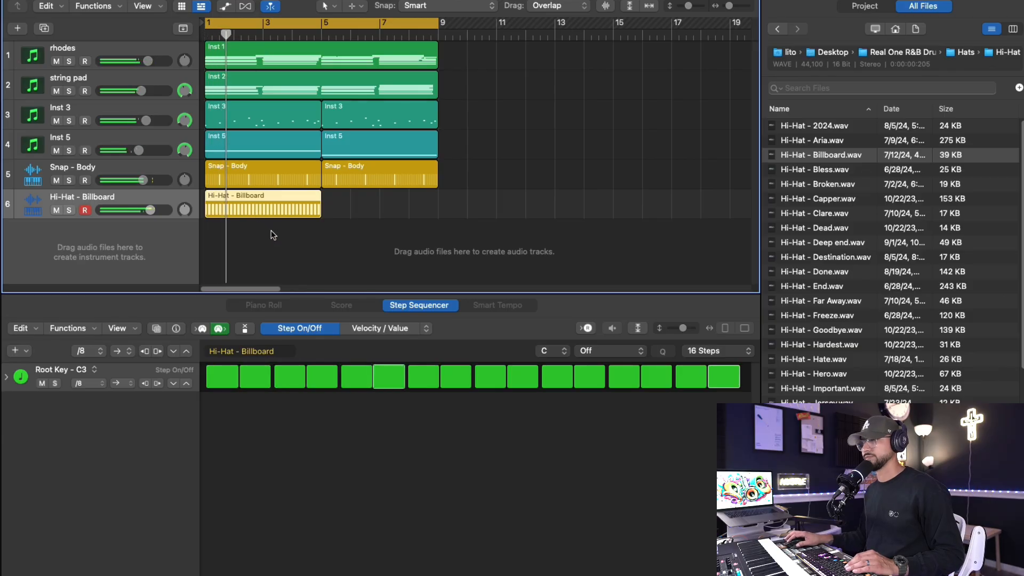
# - Audition other hi-hat samples and replace the hi-hat track's sample with Hi-Hat - End.wav
pyautogui.click(830, 169)
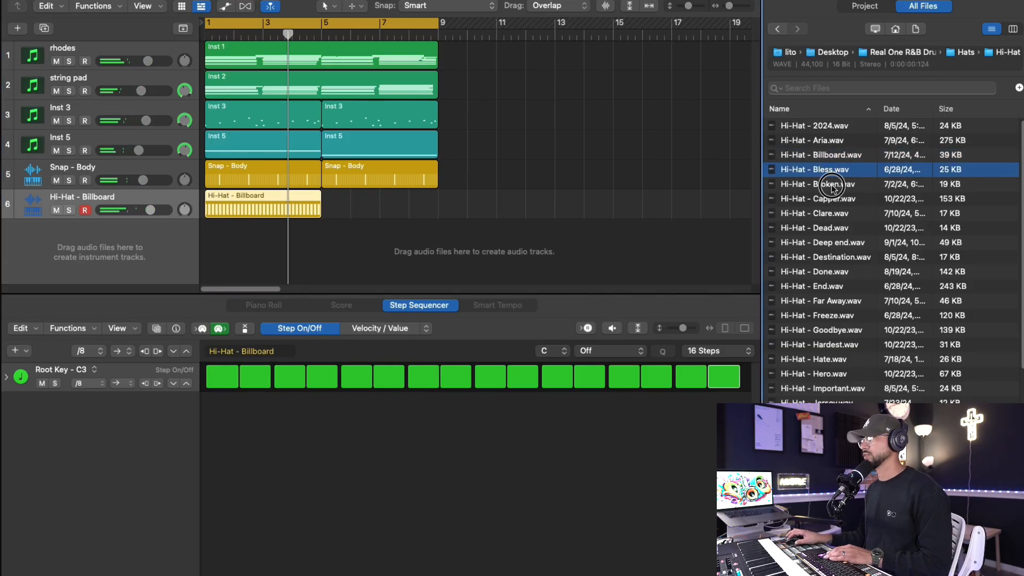
pyautogui.click(826, 185)
pyautogui.click(854, 256)
pyautogui.press('Down')
pyautogui.press('Down')
pyautogui.moveTo(832, 286); pyautogui.dragTo(154, 223)
pyautogui.press('space')
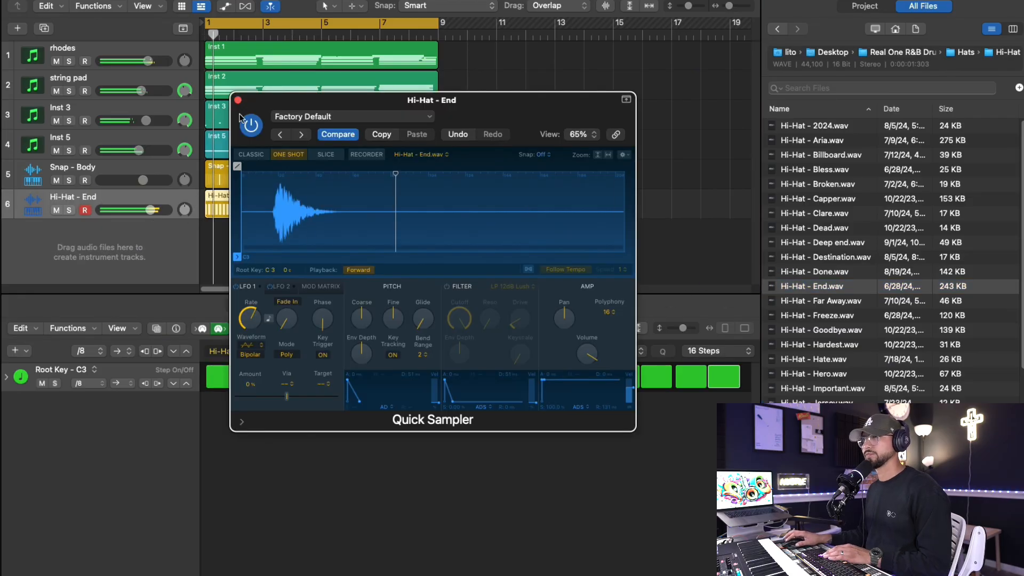
pyautogui.click(238, 100)
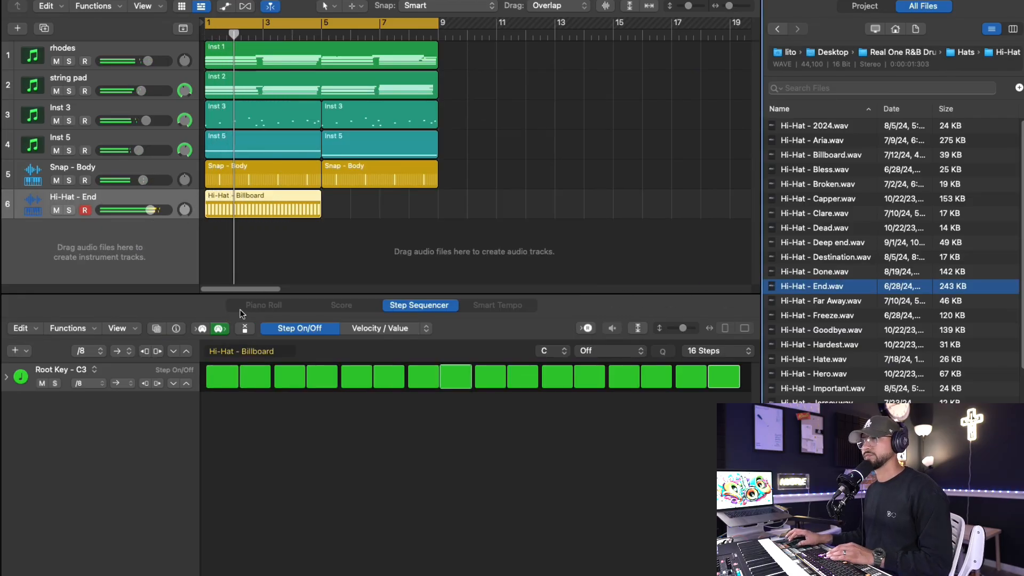
# - Audition more hi-hat samples and replace the hi-hat track's sample with Hi-Hat - Ouy.wav
pyautogui.press('space')
pyautogui.press('Down')
pyautogui.press('Down')
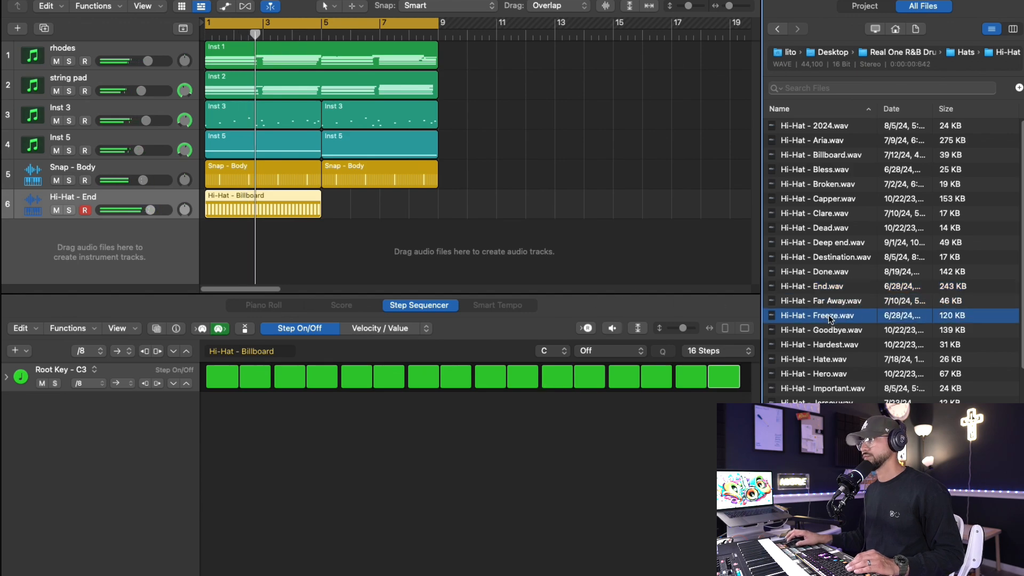
pyautogui.press('Down')
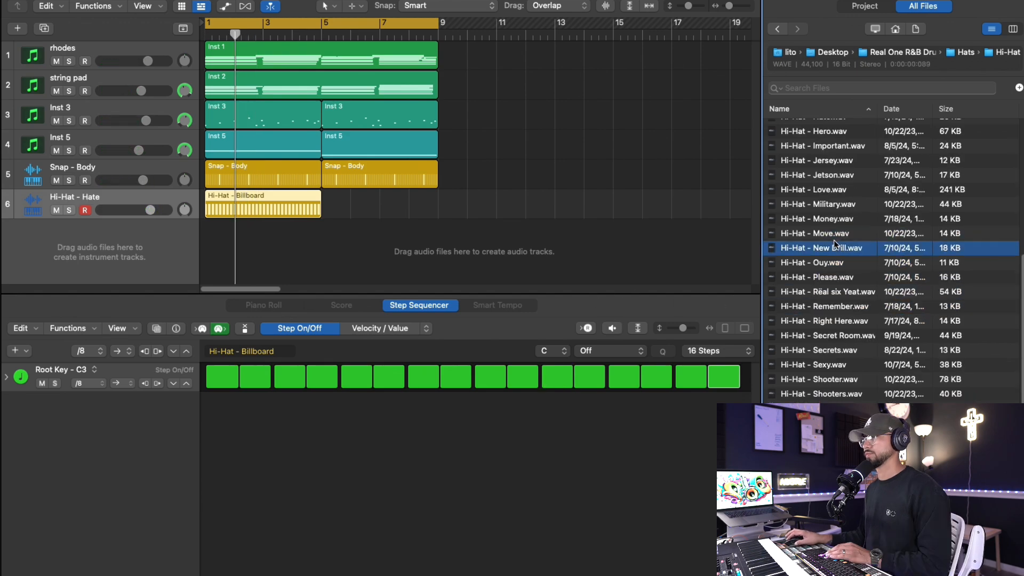
pyautogui.moveTo(839, 264); pyautogui.dragTo(157, 230)
pyautogui.press('space')
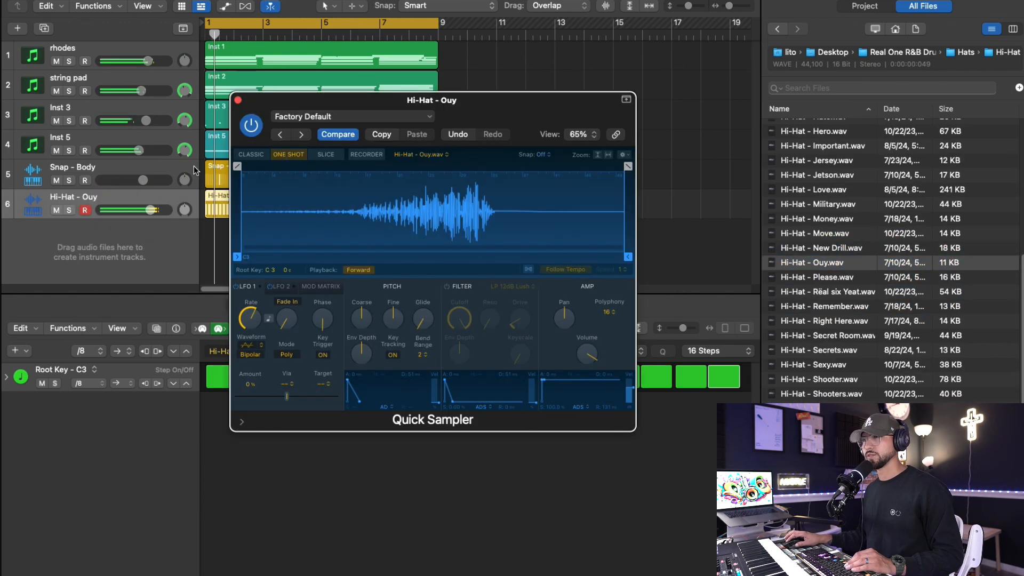
pyautogui.click(239, 101)
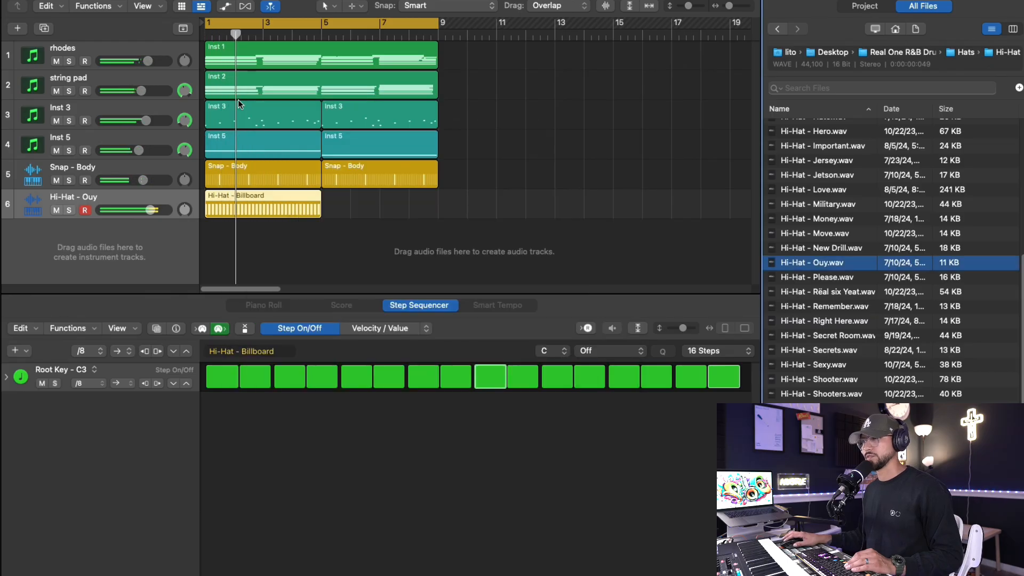
# - Lower the hi-hat track's volume slightly and reduce every second step's velocity to about 57 to 75 in the bar 1 and bar 5 patterns
pyautogui.moveTo(153, 210); pyautogui.dragTo(152, 209)
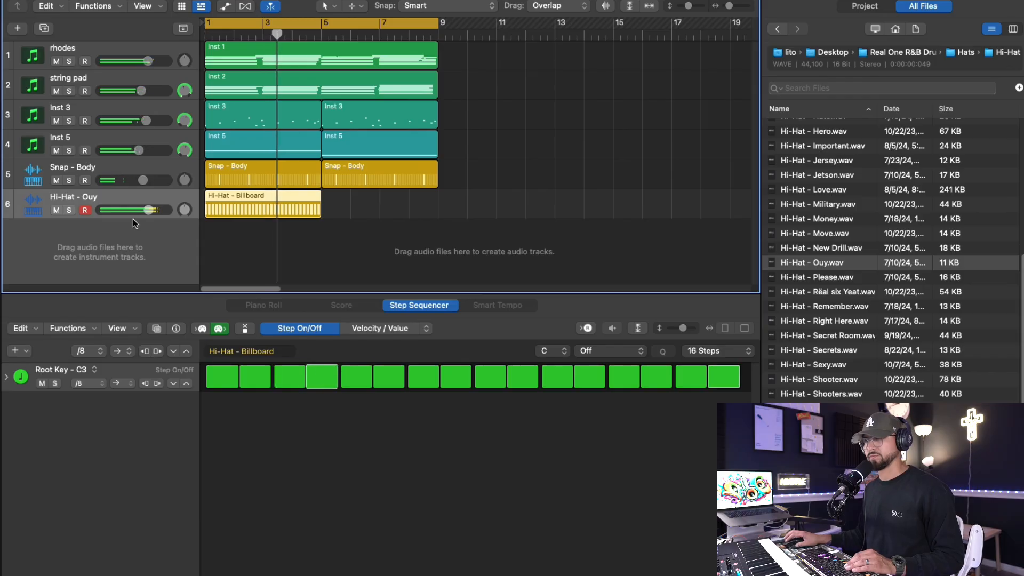
pyautogui.moveTo(260, 373); pyautogui.dragTo(261, 379)
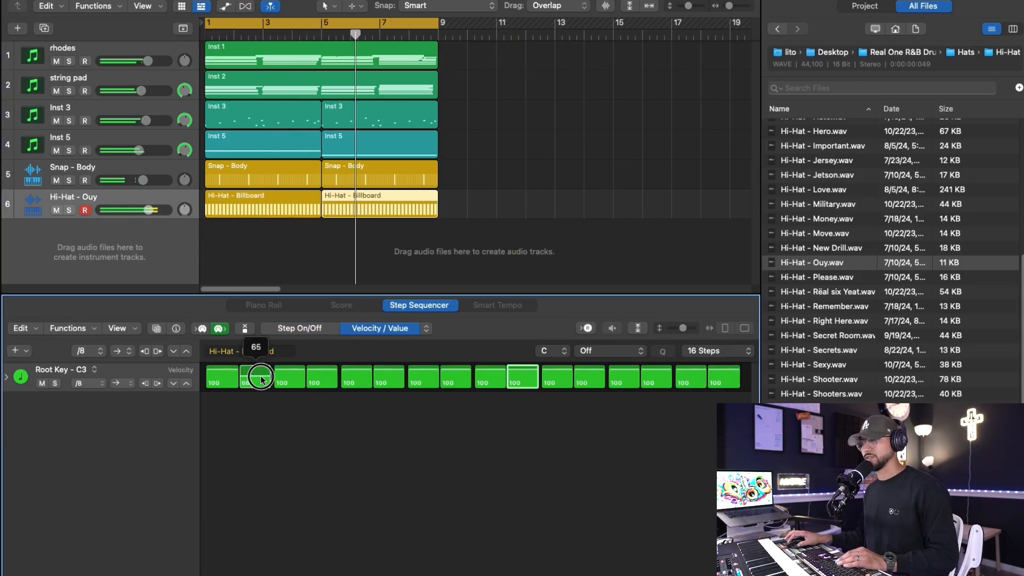
pyautogui.moveTo(322, 370); pyautogui.dragTo(322, 373)
pyautogui.moveTo(452, 370); pyautogui.dragTo(453, 378)
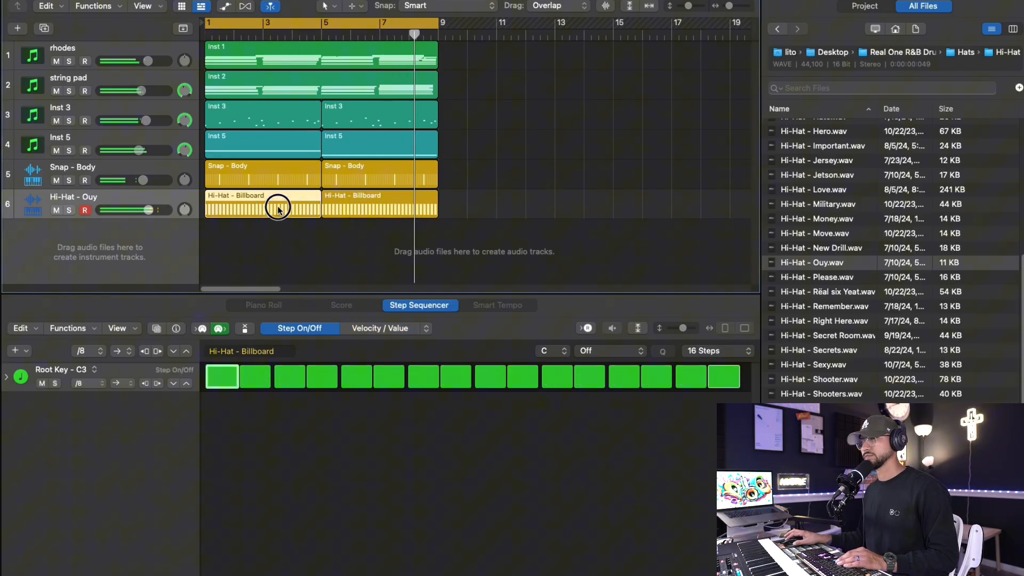
pyautogui.moveTo(389, 370); pyautogui.dragTo(389, 373)
pyautogui.moveTo(456, 372); pyautogui.dragTo(523, 375)
pyautogui.moveTo(589, 368); pyautogui.dragTo(590, 375)
pyautogui.moveTo(657, 368); pyautogui.dragTo(657, 374)
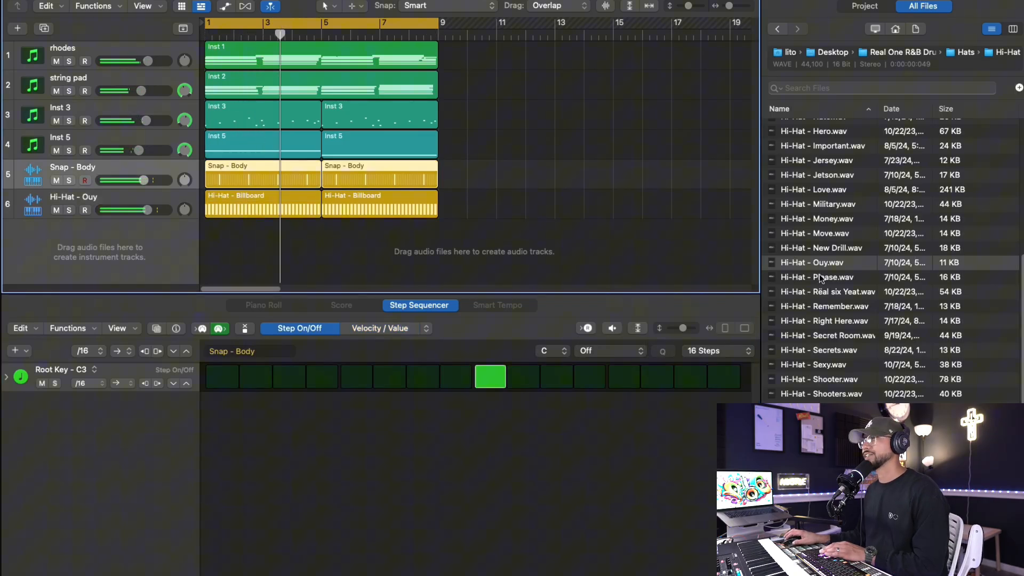
# - Audition further hi-hat samples and replace the hi-hat track's sample with Hi-Hat - Remember.wav
pyautogui.click(824, 277)
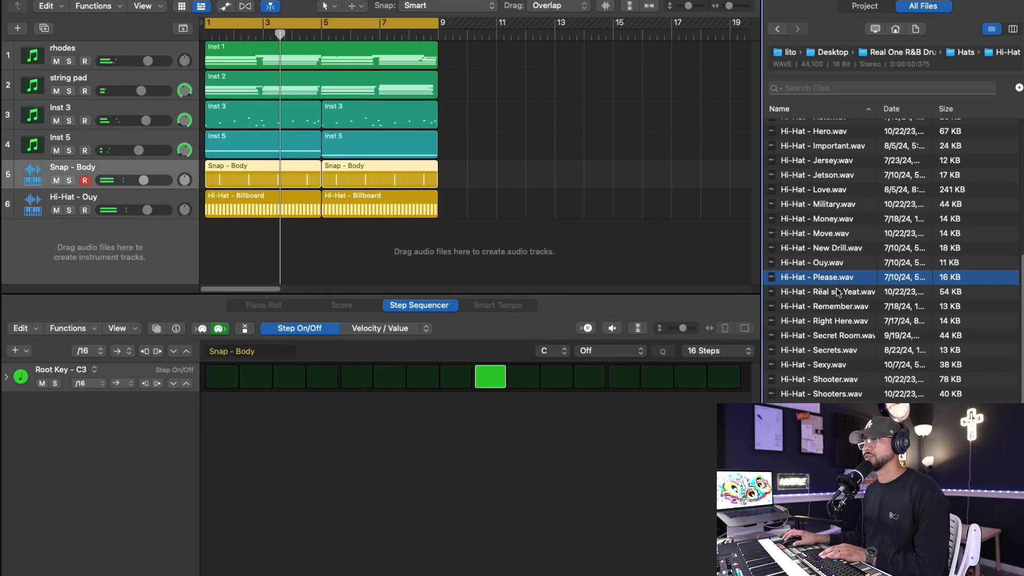
pyautogui.moveTo(835, 306); pyautogui.dragTo(151, 220)
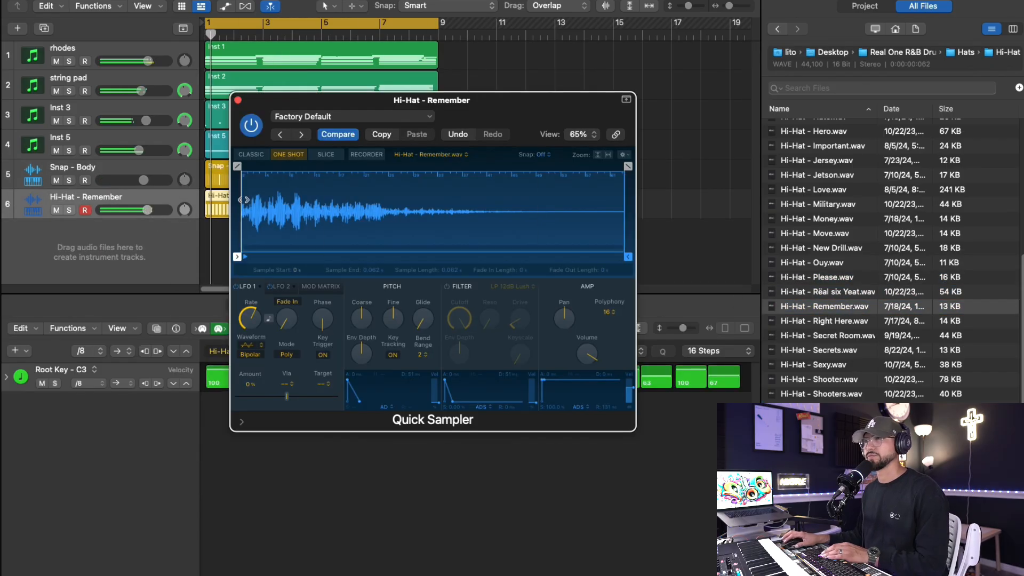
pyautogui.click(238, 101)
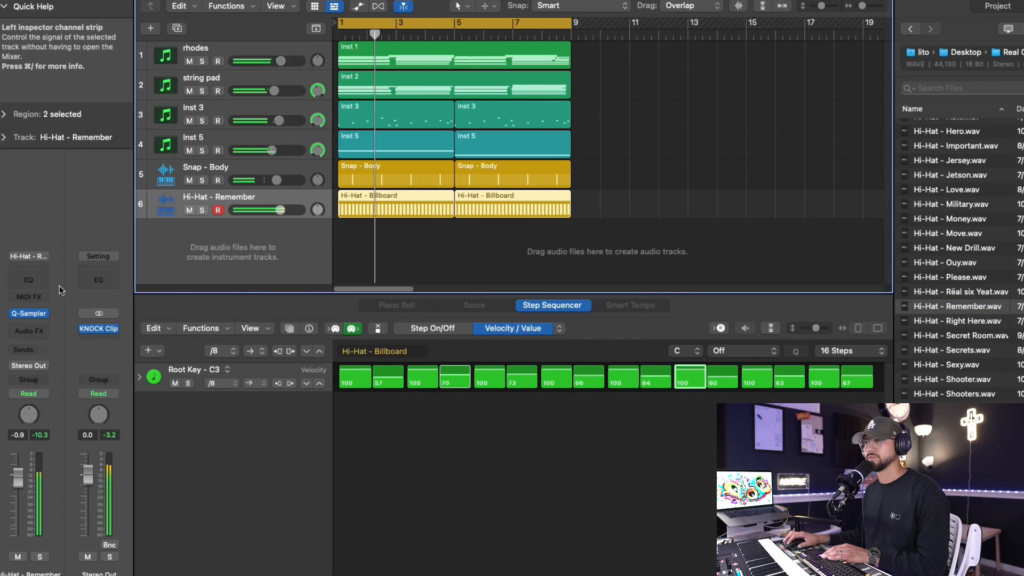
# - Add a Channel EQ to the hi-hat track and adjust its high shelf band
pyautogui.click(28, 279)
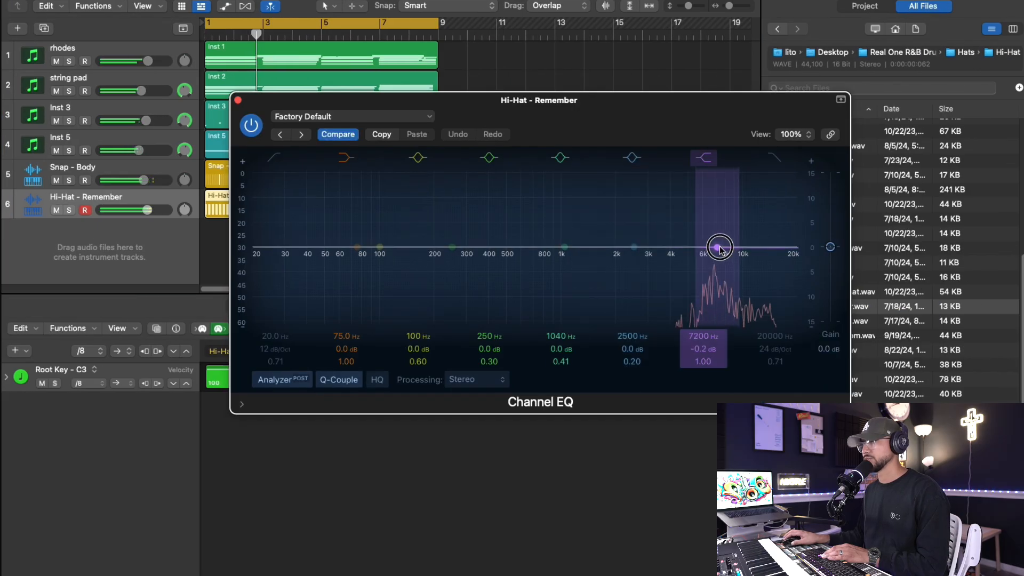
pyautogui.moveTo(715, 247); pyautogui.dragTo(634, 250)
pyautogui.moveTo(741, 252); pyautogui.dragTo(705, 253)
pyautogui.click(238, 100)
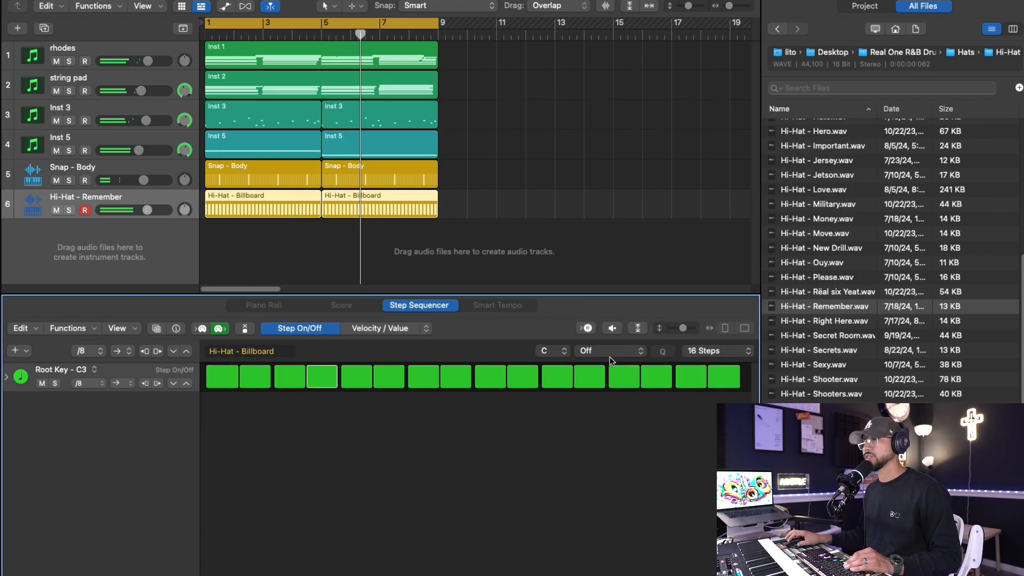
# - Split the first hi-hat region in bar 4 and set the note repeat of step 15 to 4 in the short piece
pyautogui.click(429, 330)
pyautogui.click(446, 411)
pyautogui.click(318, 244)
pyautogui.press('t')
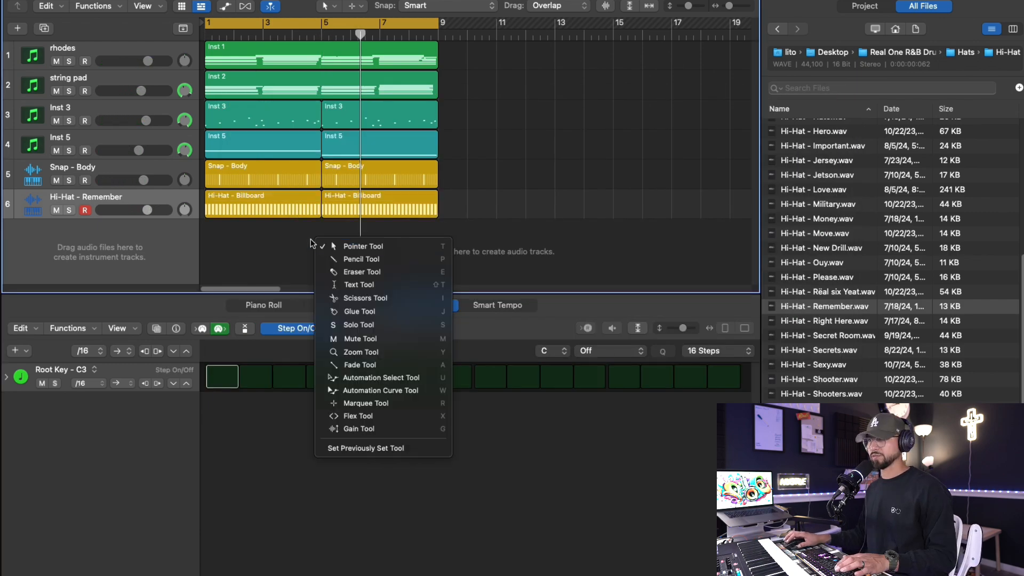
pyautogui.press('i')
pyautogui.click(301, 205)
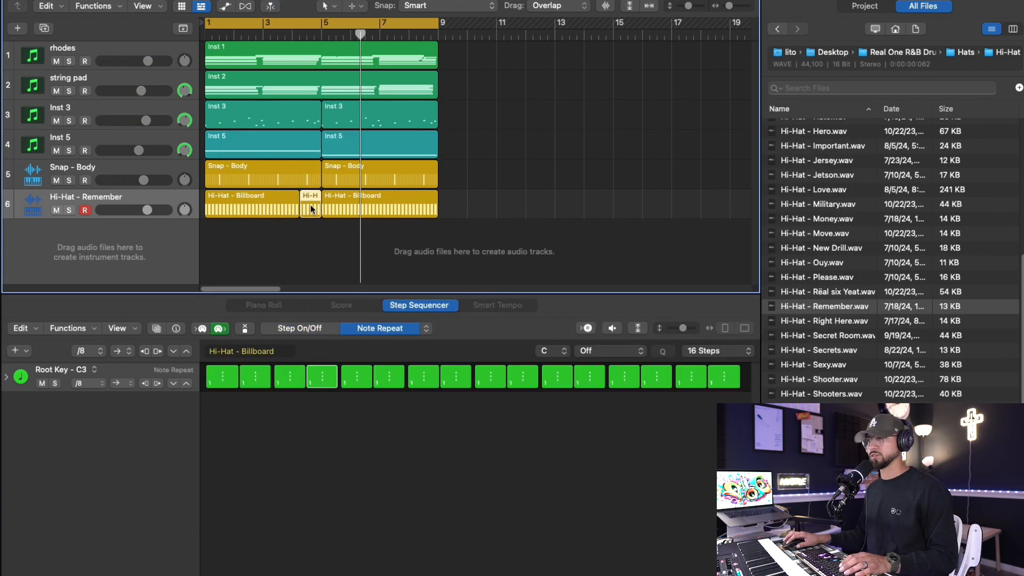
pyautogui.moveTo(690, 387); pyautogui.dragTo(696, 379)
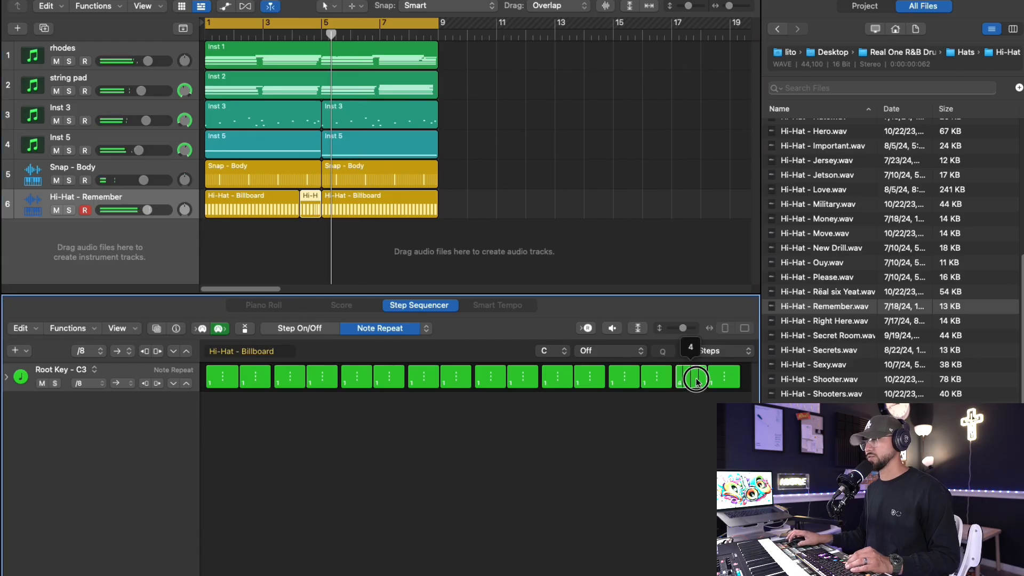
pyautogui.moveTo(696, 379); pyautogui.dragTo(696, 380)
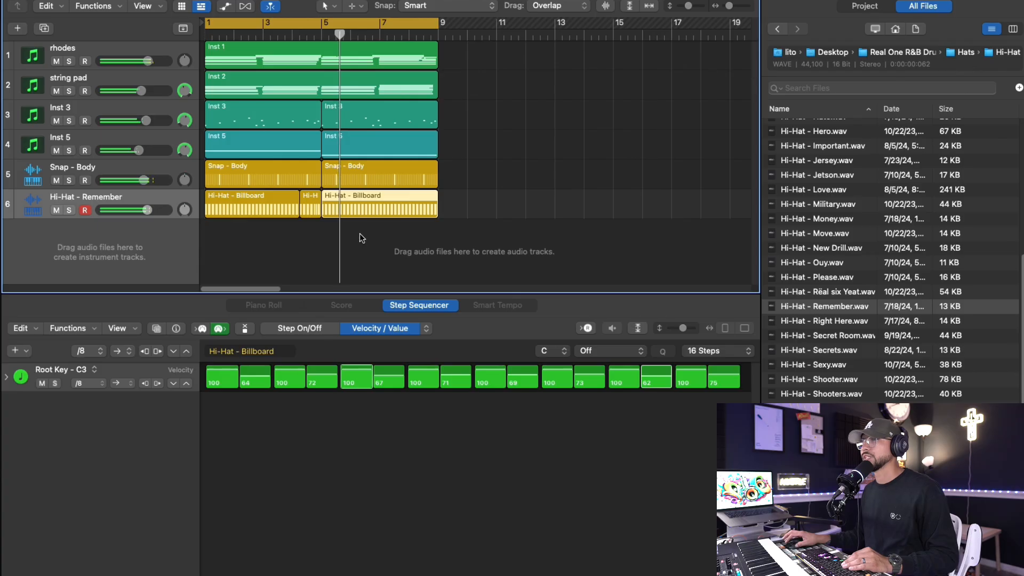
# - Check the hi-hat regions, lower the hi-hat track's volume slightly and select all three of its regions
pyautogui.click(363, 235)
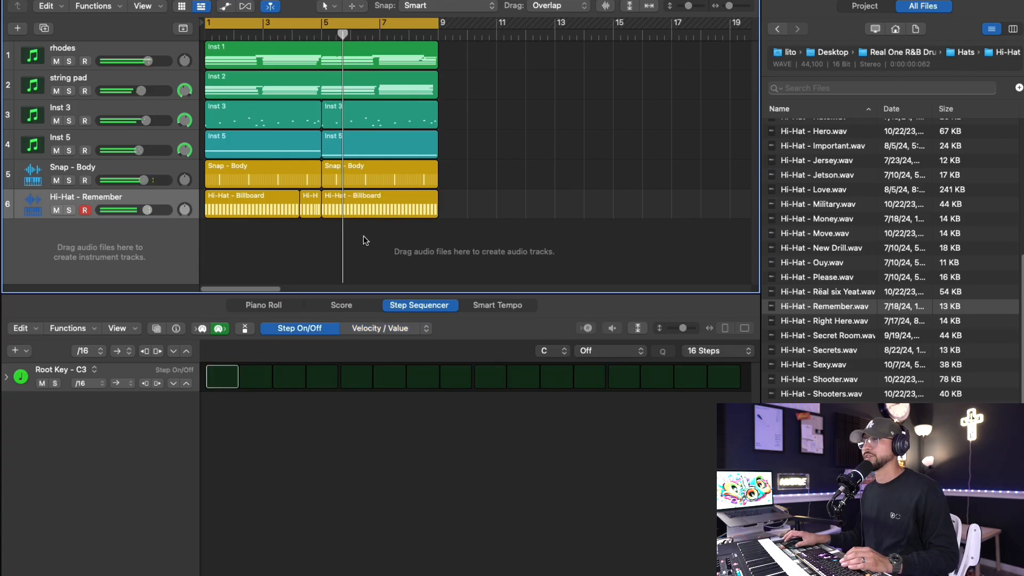
pyautogui.click(296, 206)
pyautogui.click(351, 208)
pyautogui.click(267, 212)
pyautogui.click(335, 210)
pyautogui.click(276, 206)
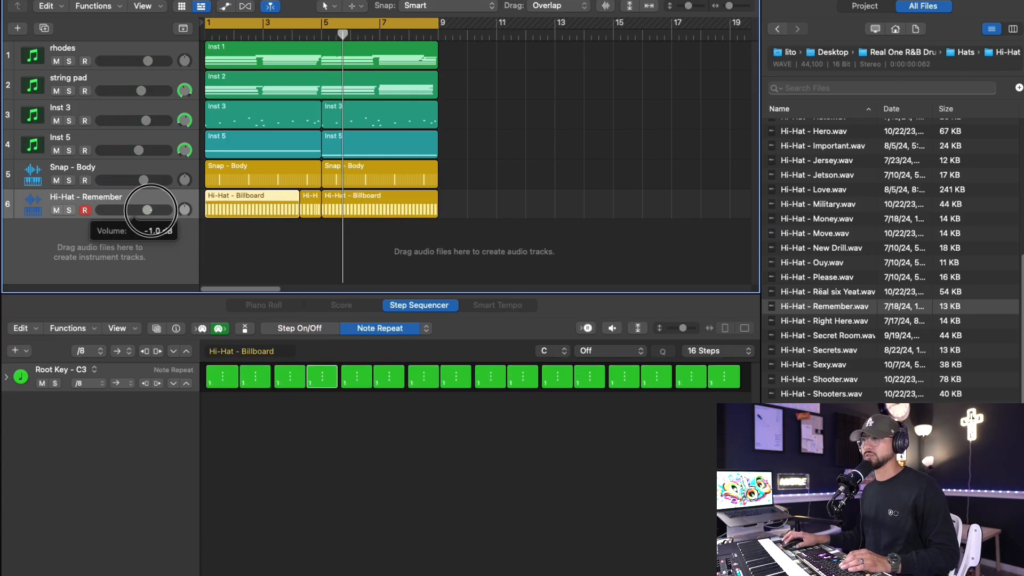
pyautogui.moveTo(145, 214); pyautogui.dragTo(144, 213)
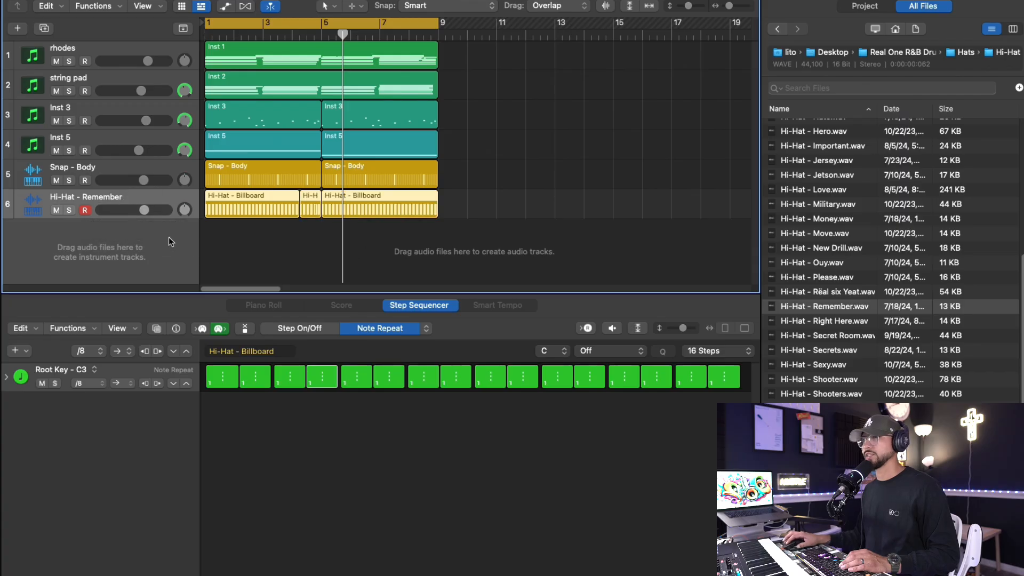
pyautogui.press('i')
pyautogui.click(22, 298)
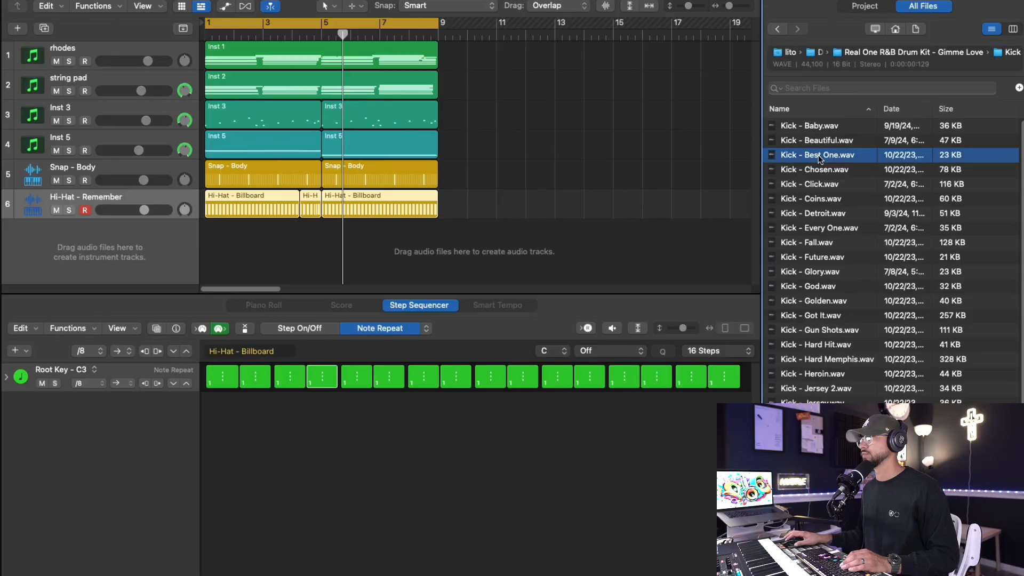
# - Audition the drum kit's kick samples and load Kick - Beautiful.wav onto a new Quick Sampler track
pyautogui.press('Up')
pyautogui.click(835, 170)
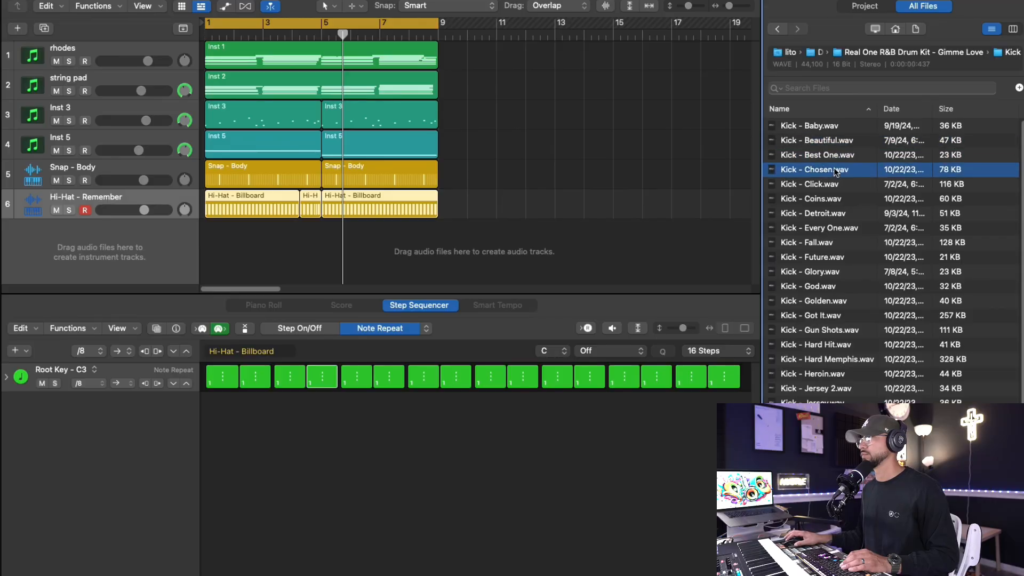
pyautogui.click(836, 187)
pyautogui.moveTo(832, 143); pyautogui.dragTo(147, 186)
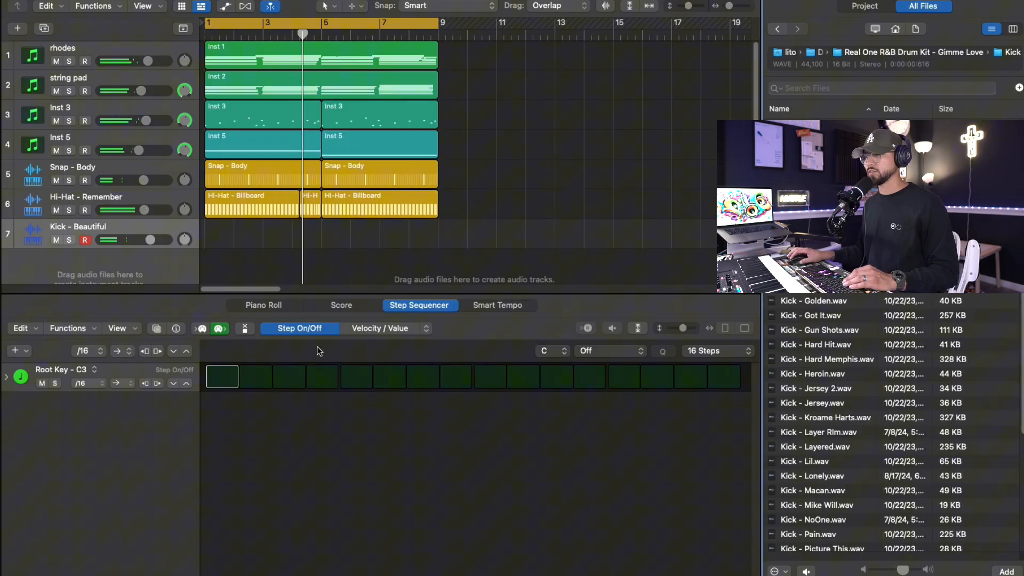
# - Create a 64-step kick pattern at bar 1 with hits on steps 1, 3, 17 and 20 in its first half
pyautogui.click(233, 378)
pyautogui.moveTo(330, 248); pyautogui.dragTo(242, 247)
pyautogui.click(299, 373)
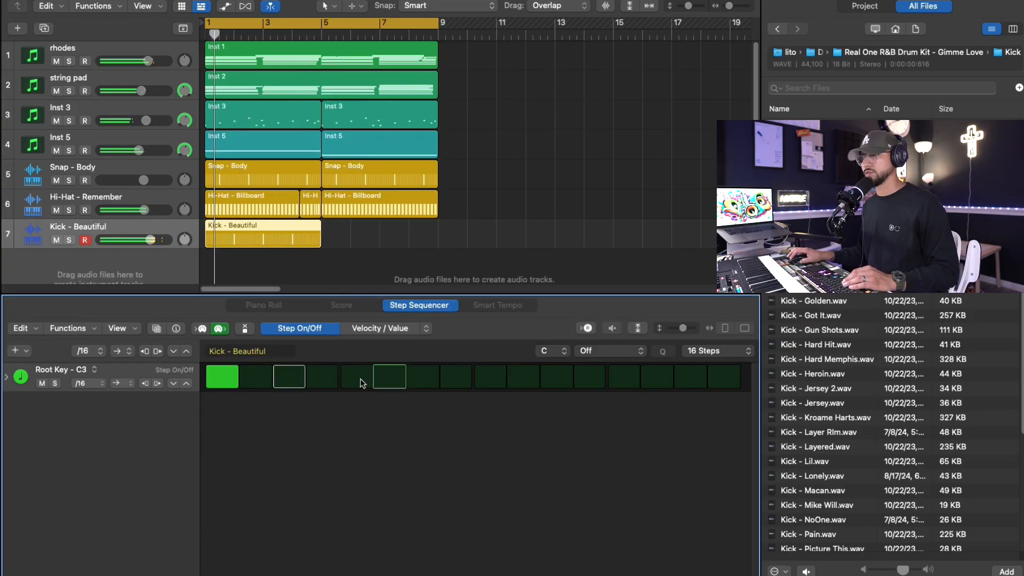
pyautogui.click(710, 350)
pyautogui.click(709, 420)
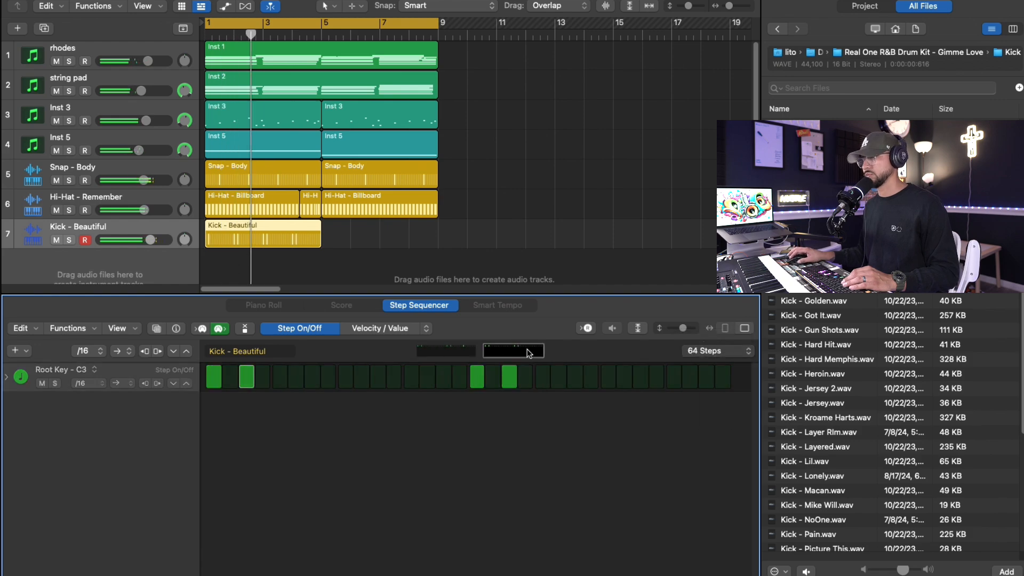
pyautogui.click(453, 350)
pyautogui.click(541, 378)
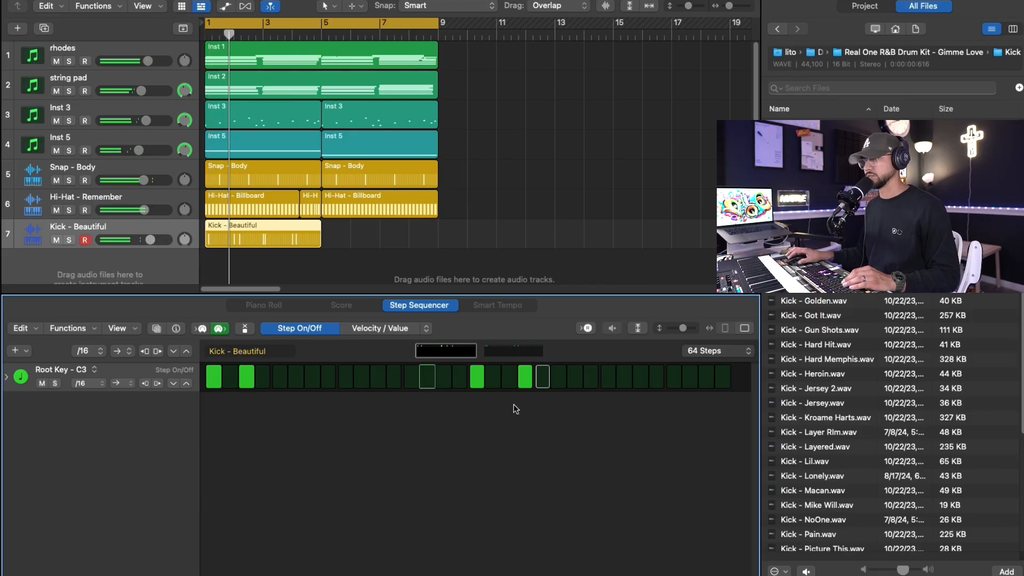
# - Set the second half of the kick pattern to hits on steps 33, 34, 49, 54, 61 and 62
pyautogui.click(517, 354)
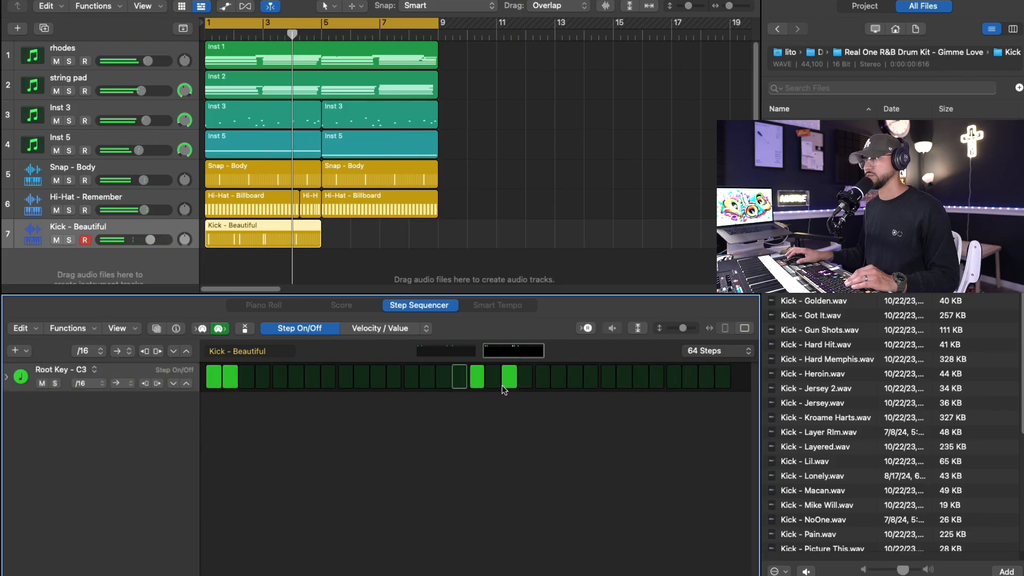
pyautogui.click(674, 379)
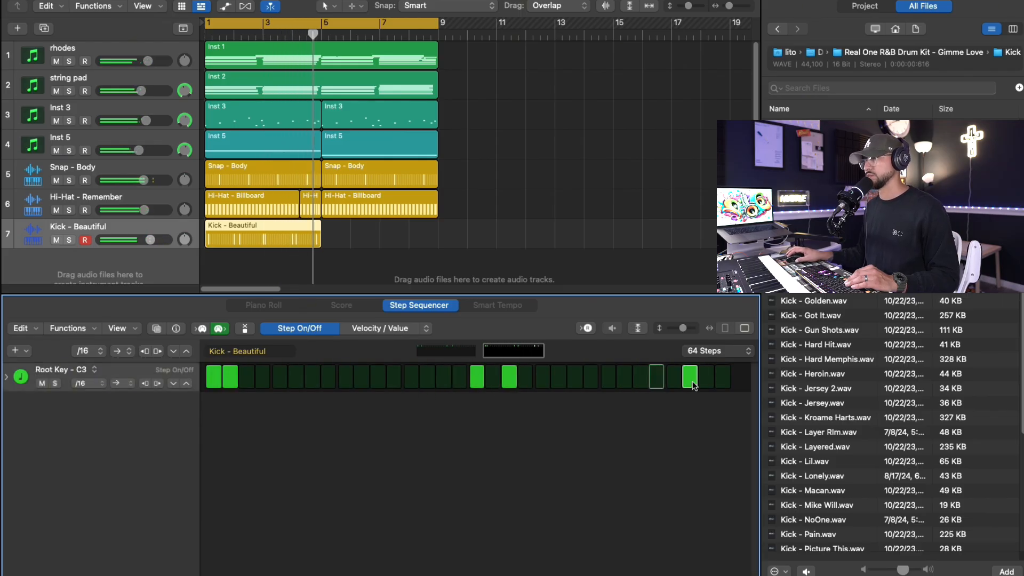
pyautogui.click(559, 378)
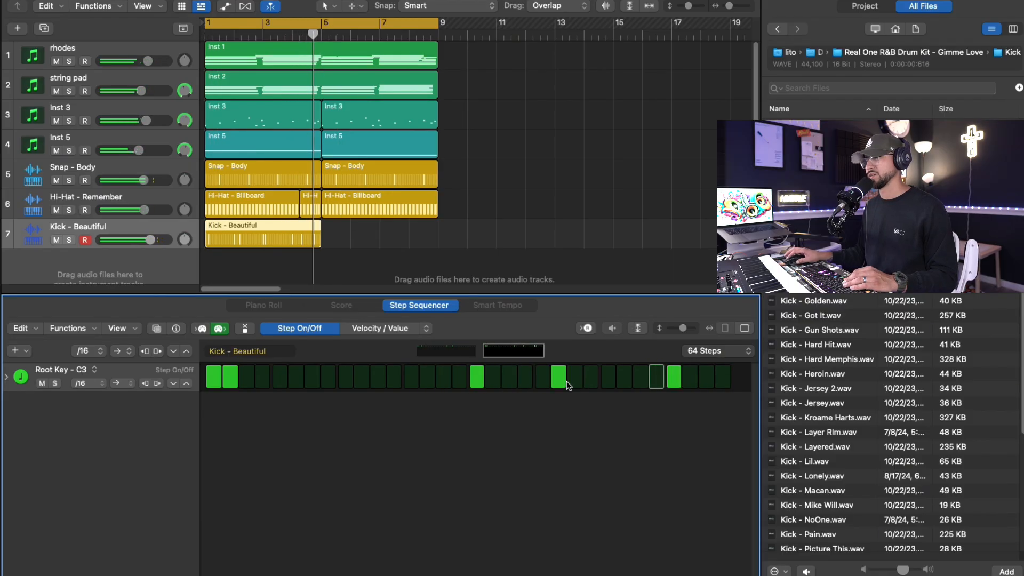
pyautogui.click(690, 376)
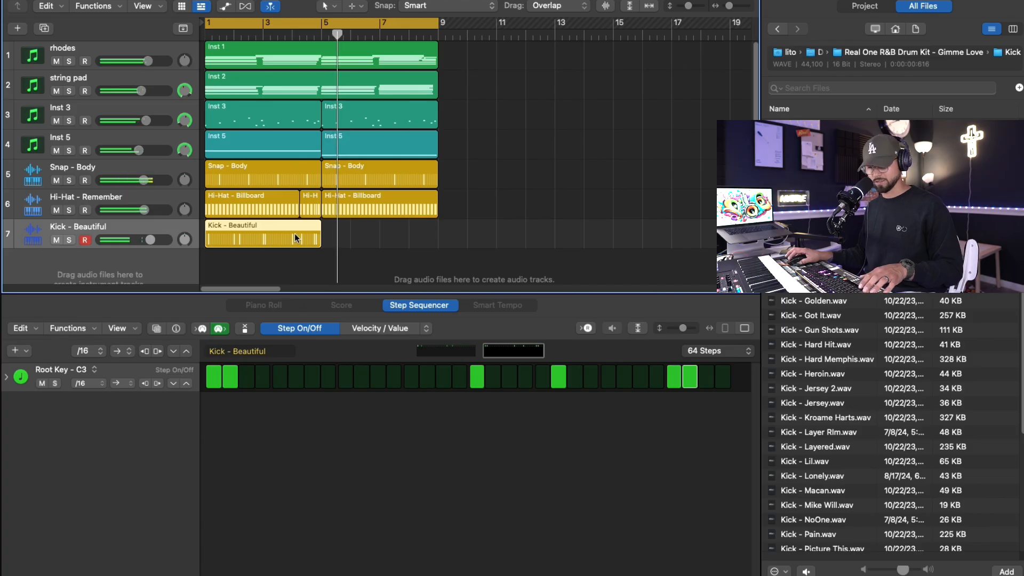
# - Copy the kick pattern to bar 5 and vary the closing kick hits in the copy
pyautogui.click(674, 380)
pyautogui.click(721, 380)
pyautogui.click(706, 380)
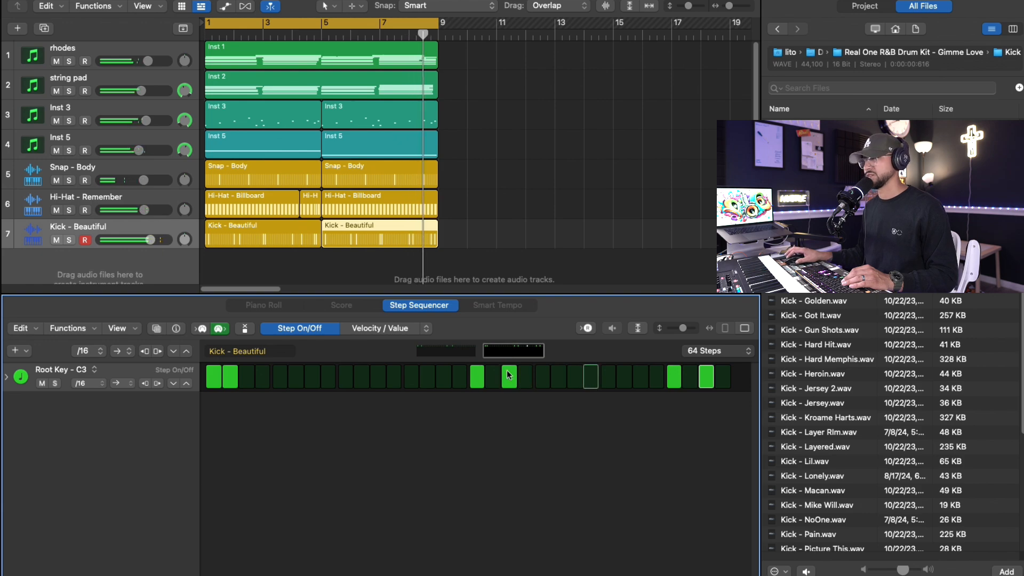
pyautogui.click(710, 378)
pyautogui.click(690, 377)
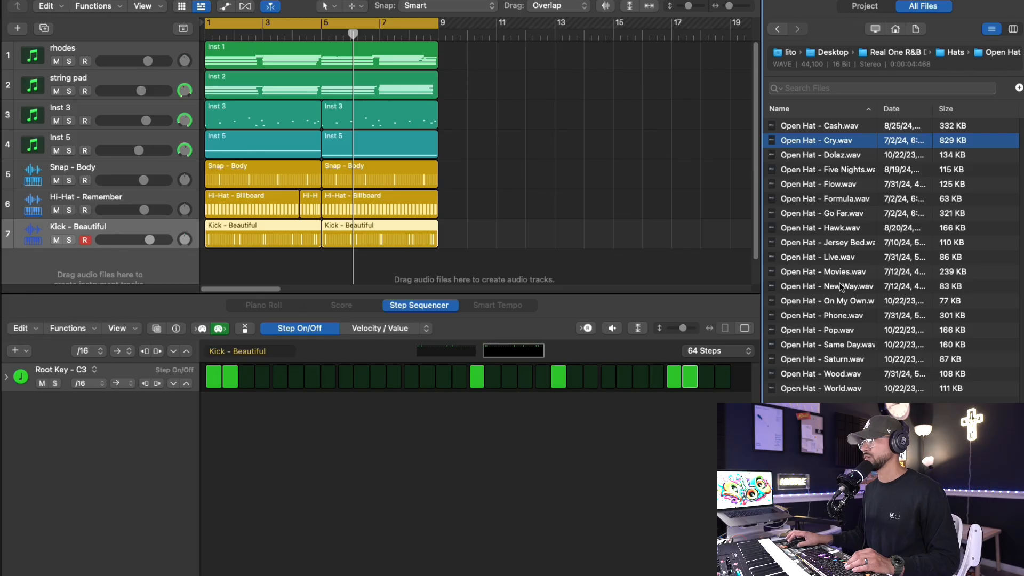
# - Load Open Hat - Movies.wav from the Hats folder onto a new Quick Sampler track and play the beat from bar 3
pyautogui.moveTo(851, 271); pyautogui.dragTo(182, 188)
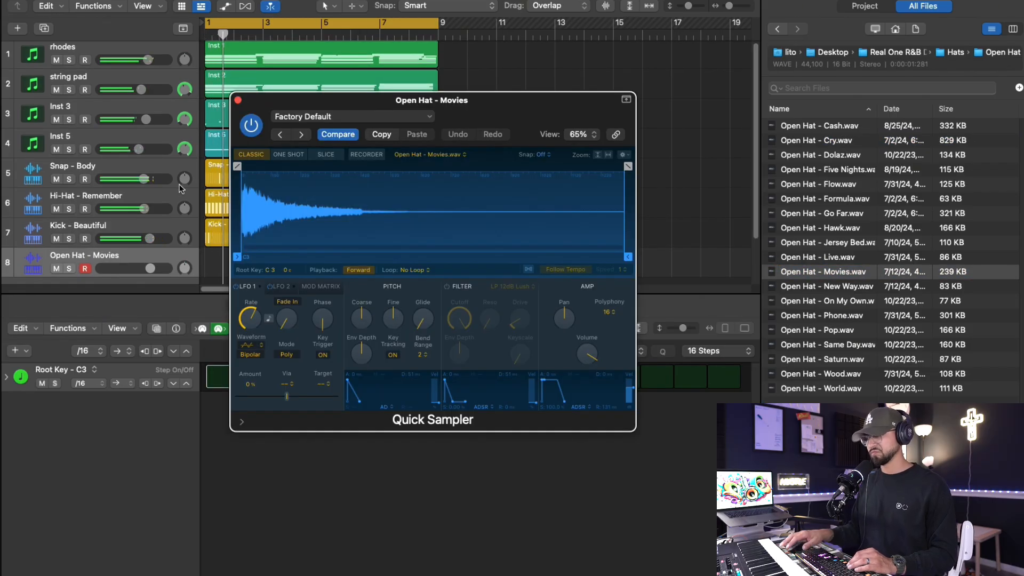
pyautogui.moveTo(483, 122); pyautogui.dragTo(601, 112)
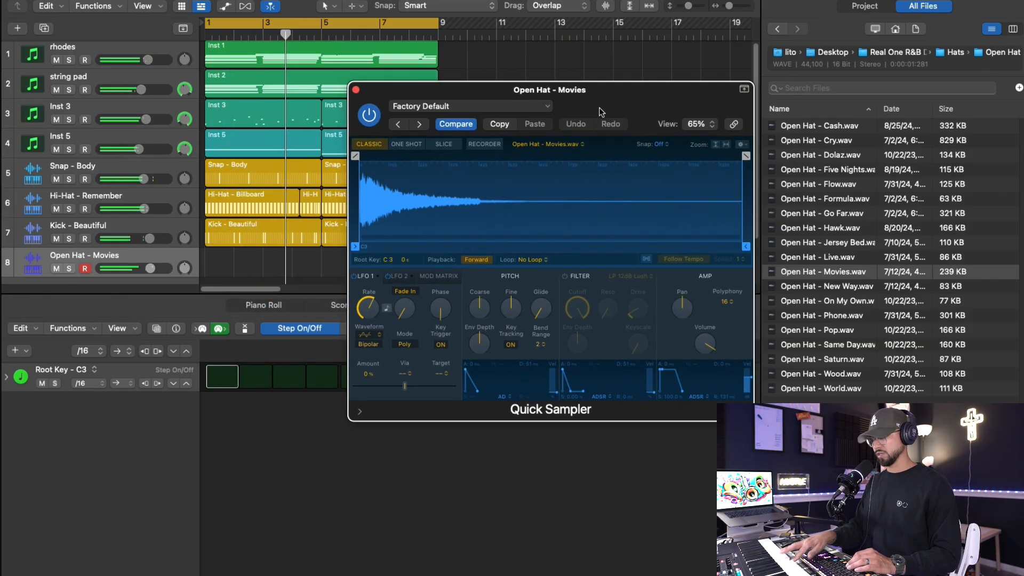
pyautogui.click(262, 33)
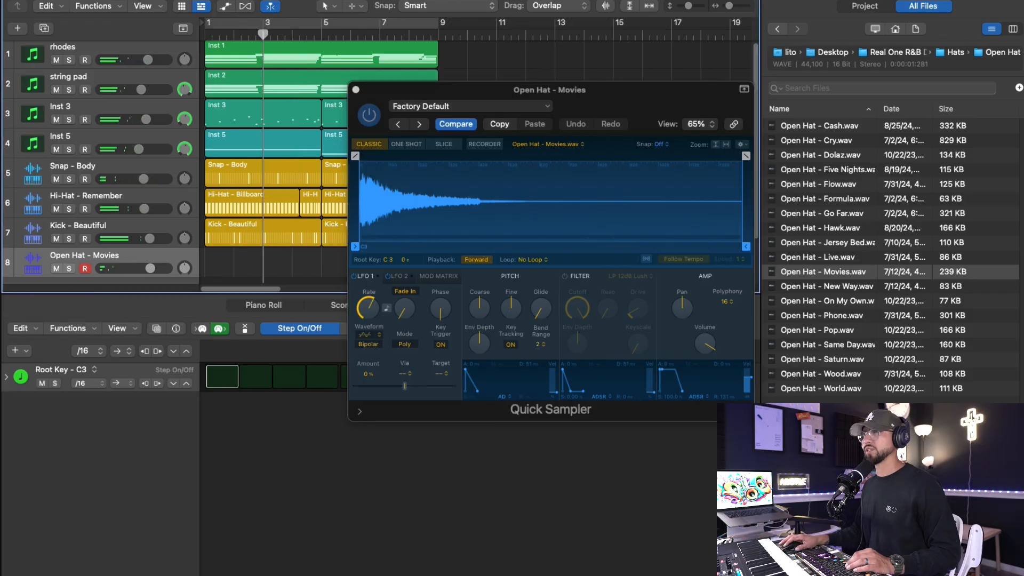
# - Record the Open Hat - Movies hits starting from bar 3 and extend the recorded region to fill bars 1 to 4
pyautogui.press('r')
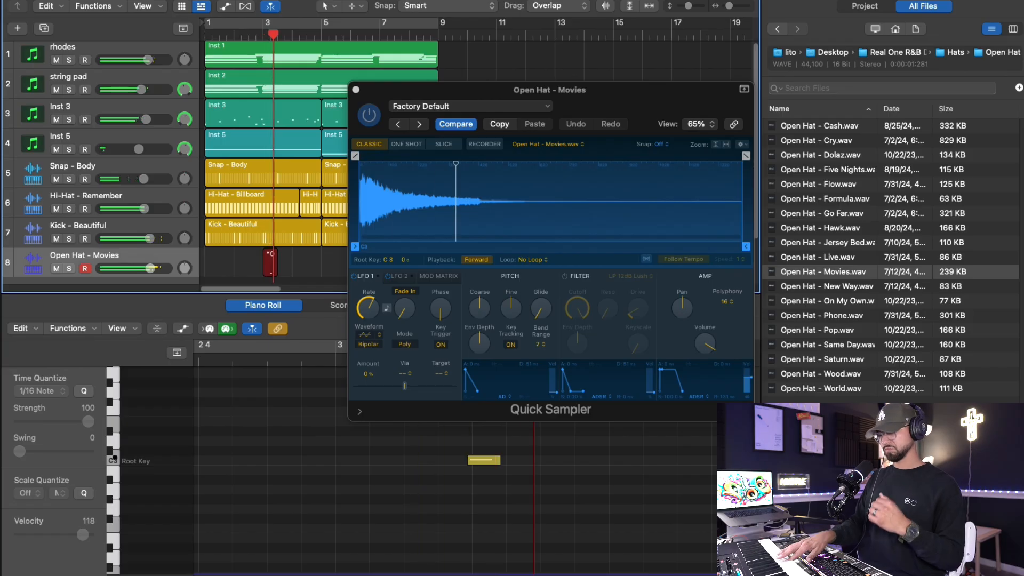
pyautogui.press('space')
pyautogui.click(288, 269)
pyautogui.moveTo(289, 268); pyautogui.dragTo(207, 270)
# - Lower the Open Hat - Movies track's volume and repeat its region at bar 5
pyautogui.moveTo(150, 268); pyautogui.dragTo(112, 268)
pyautogui.press('space')
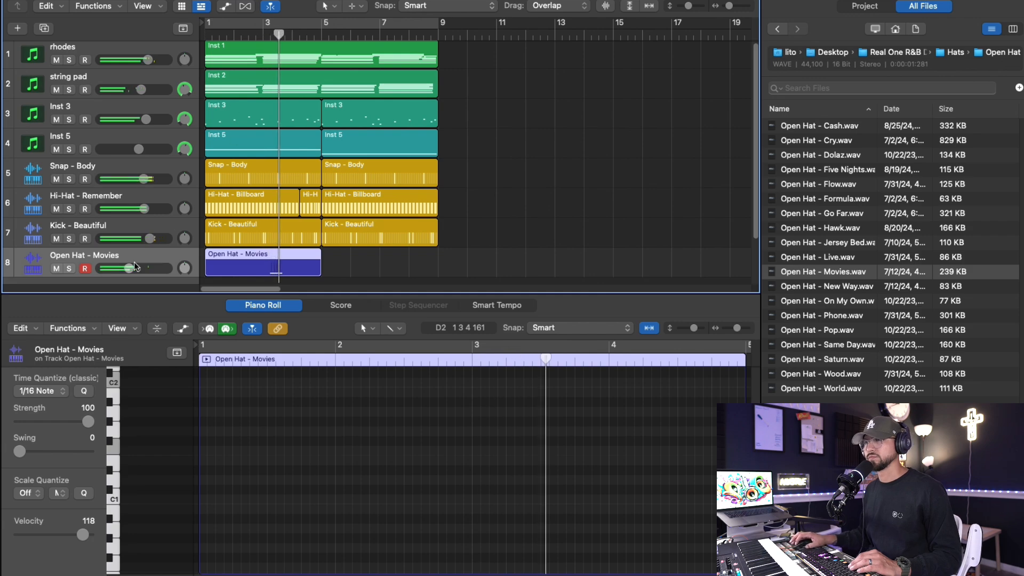
pyautogui.press('super+r')
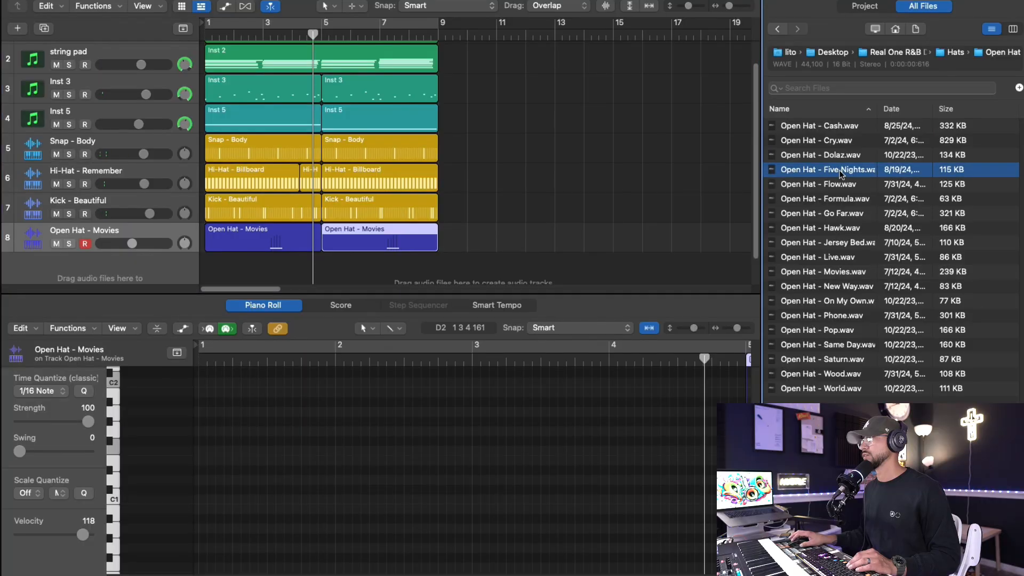
# - Audition further open hats, load Open Hat - Dolaz.wav onto a new Quick Sampler track and play the beat with it
pyautogui.click(843, 157)
pyautogui.click(841, 144)
pyautogui.click(841, 154)
pyautogui.moveTo(849, 155); pyautogui.dragTo(195, 269)
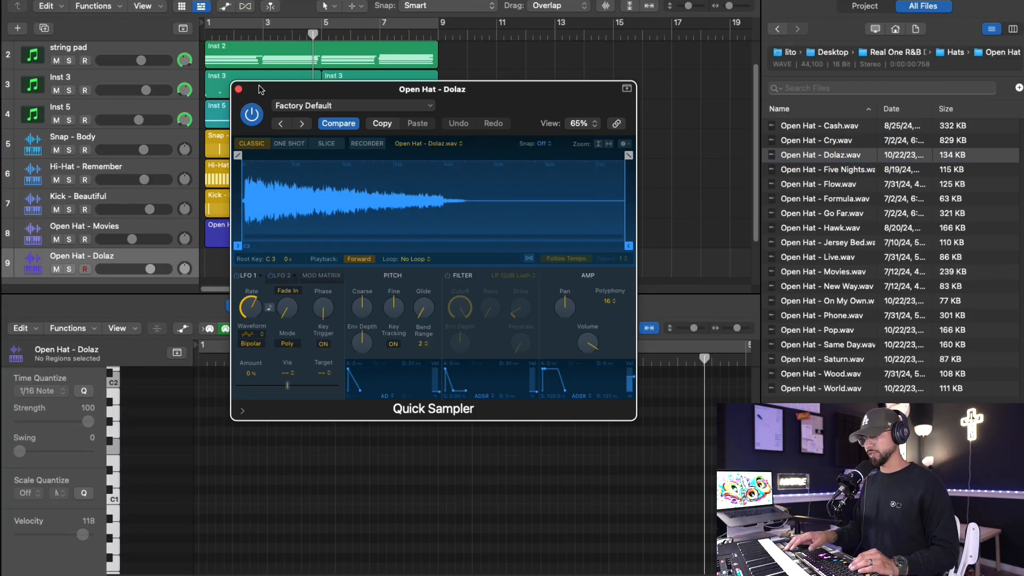
pyautogui.press('space')
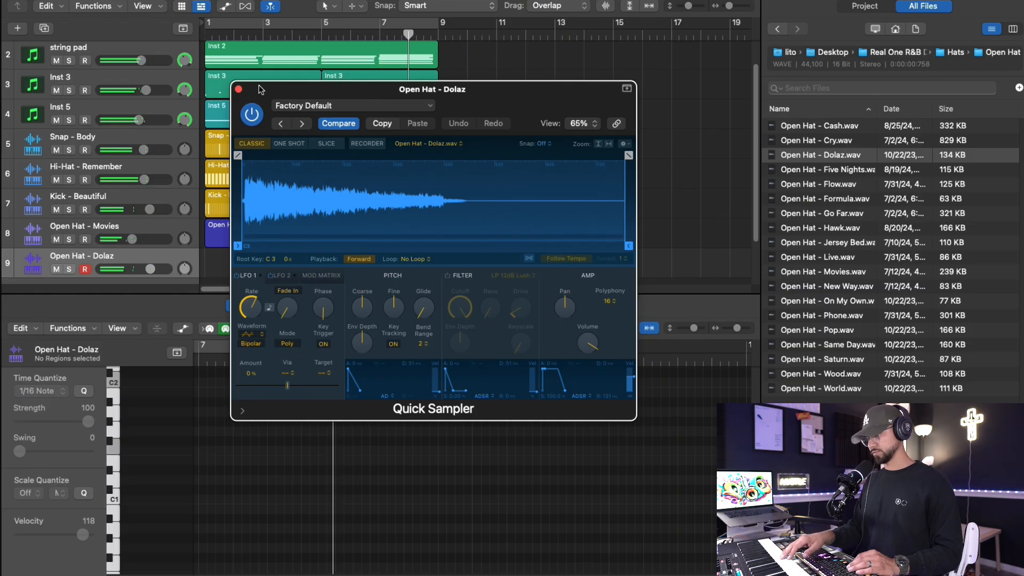
pyautogui.press('space')
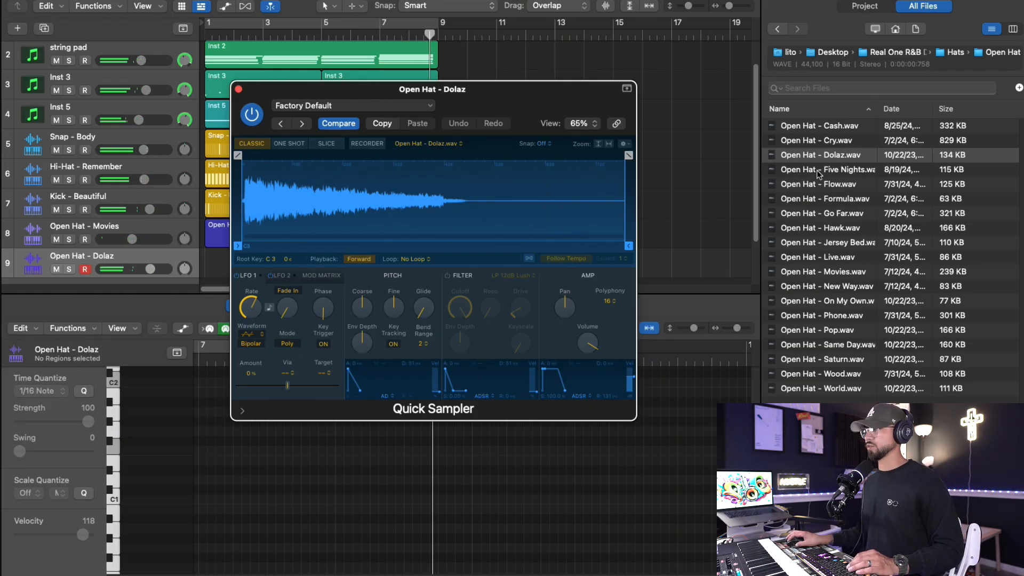
# - Replace the new sampler's sound with Open Hat - Go Far.wav and play the beat with bars 1 to 8 cycling
pyautogui.click(833, 200)
pyautogui.click(833, 213)
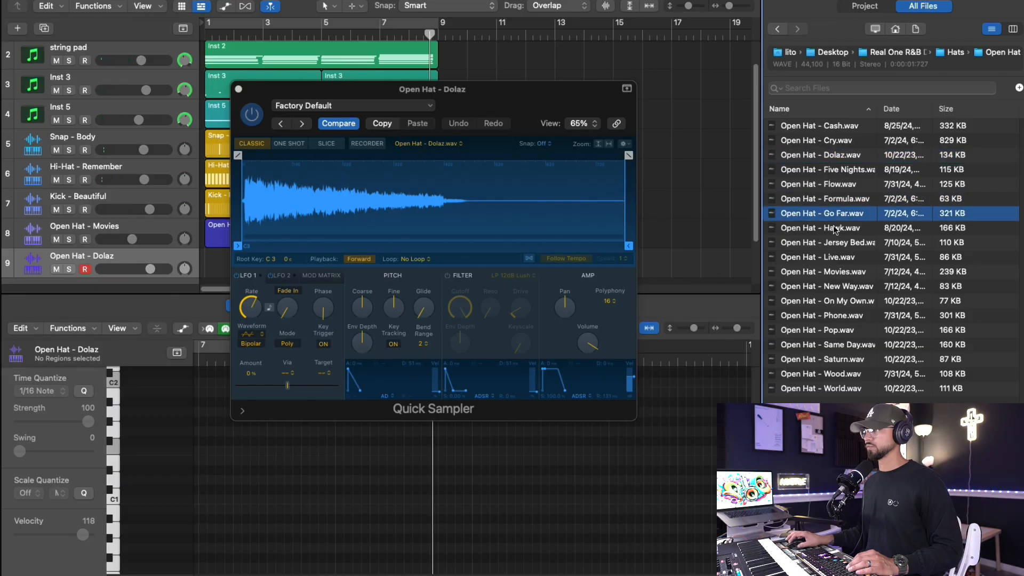
pyautogui.moveTo(834, 213); pyautogui.dragTo(433, 202)
pyautogui.click(367, 24)
pyautogui.press('space')
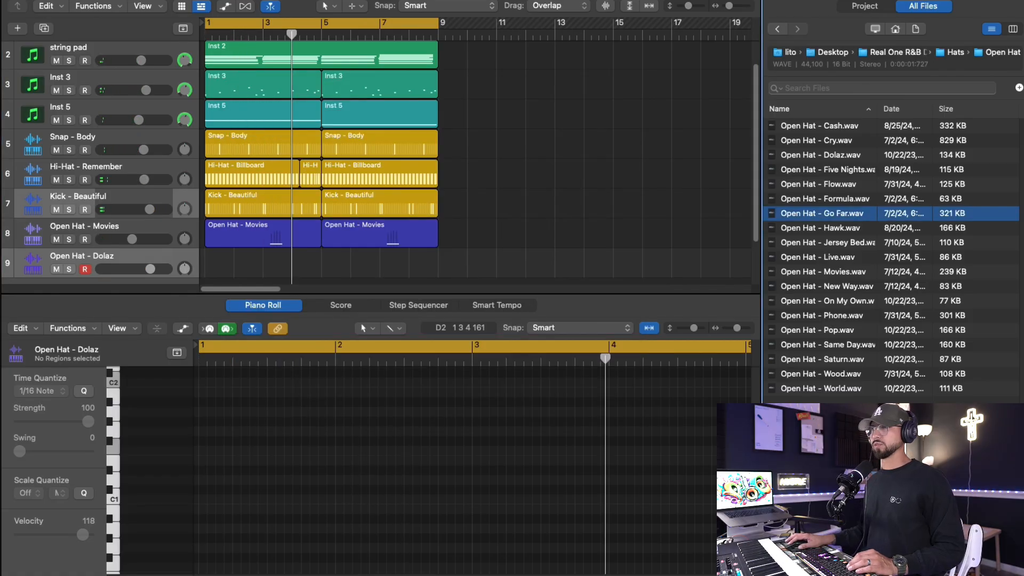
# - Record an open-hat hit in bar 1 on the Open Hat - Dolaz track, extend its region to four bars and repeat it at bar 5
pyautogui.press('r')
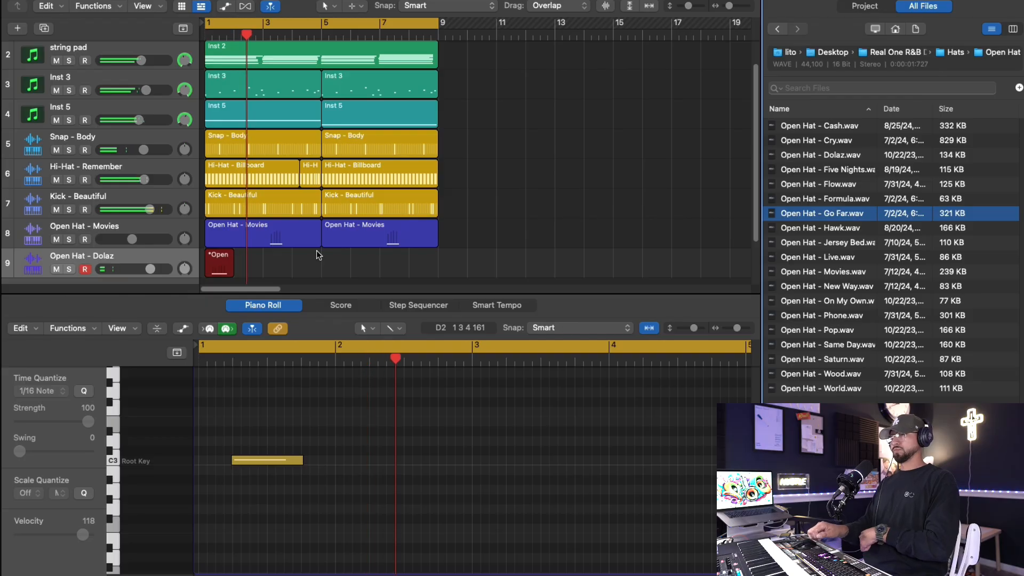
pyautogui.click(300, 267)
pyautogui.moveTo(235, 272); pyautogui.dragTo(320, 270)
pyautogui.press('super+r')
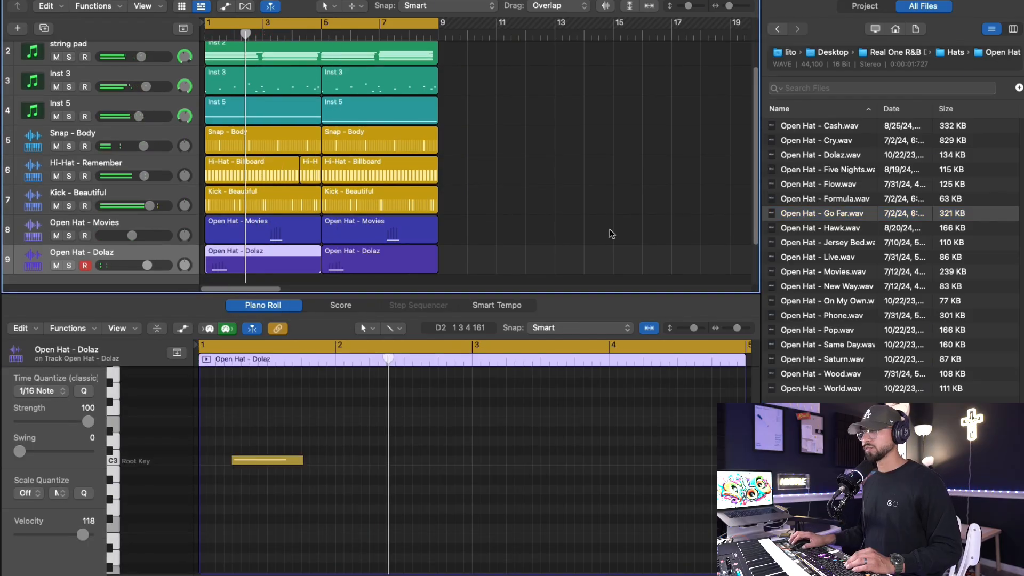
# - Lower the Open Hat - Dolaz track's volume and add a stereo Echo with the wet level at 30%
pyautogui.moveTo(147, 265); pyautogui.dragTo(138, 265)
pyautogui.press('i')
pyautogui.click(48, 329)
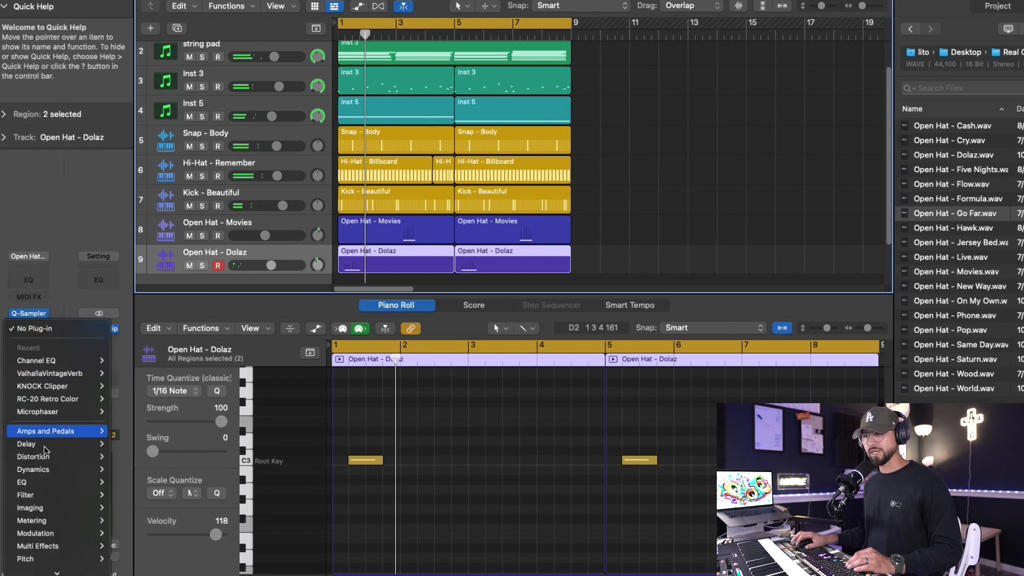
pyautogui.moveTo(48, 475)
pyautogui.moveTo(51, 448)
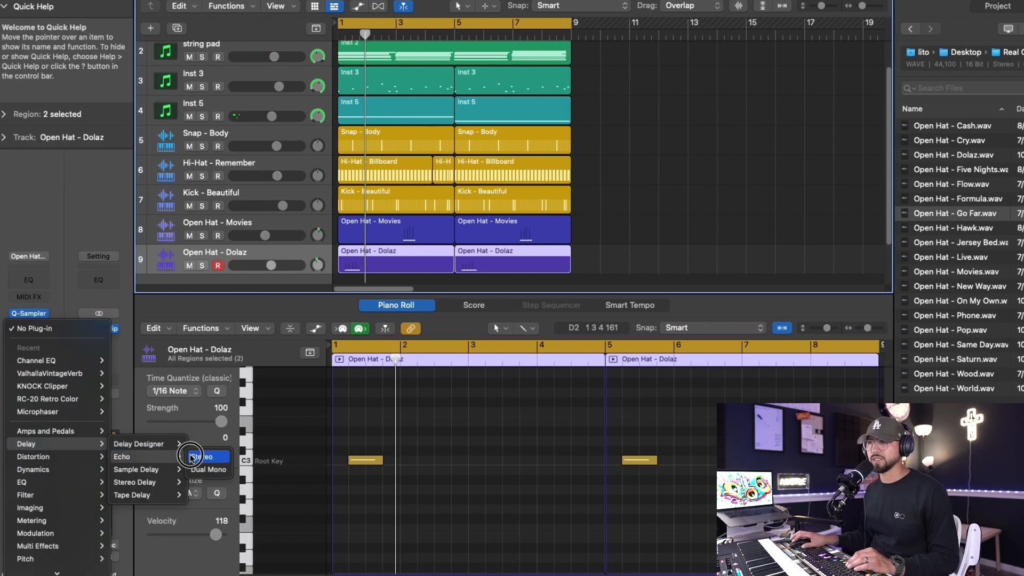
pyautogui.click(199, 456)
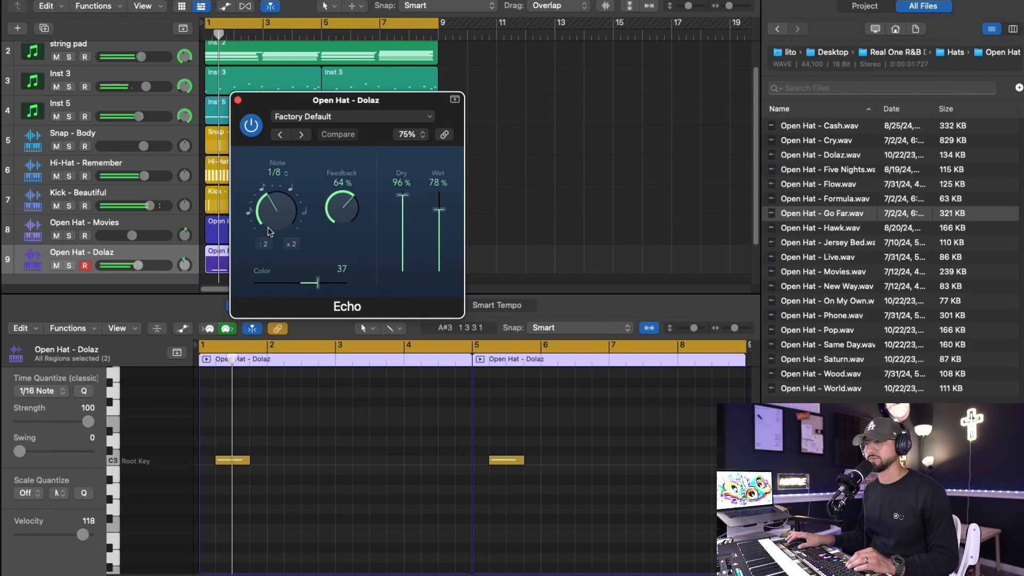
pyautogui.moveTo(437, 224); pyautogui.dragTo(440, 253)
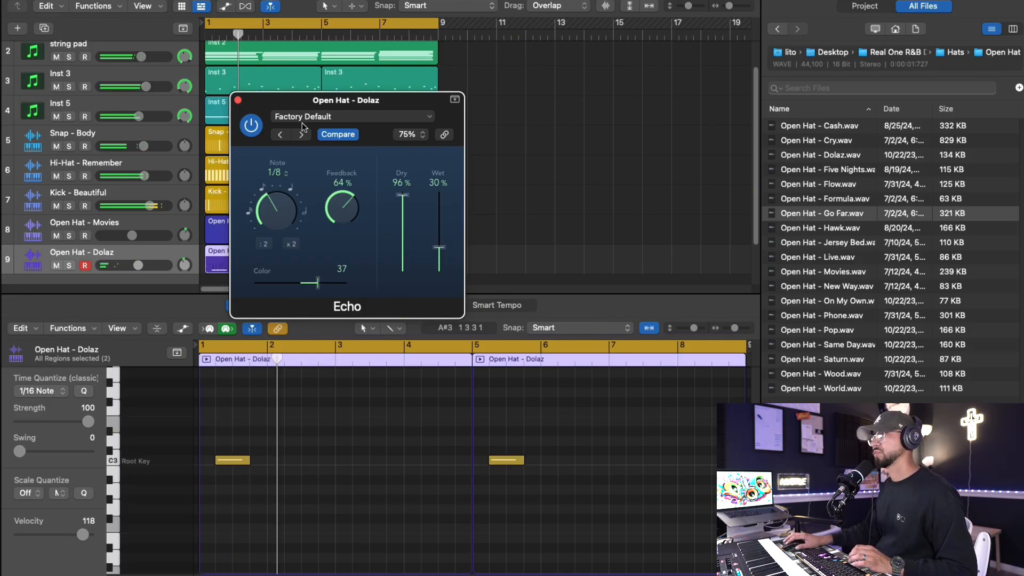
pyautogui.click(238, 100)
pyautogui.press('space')
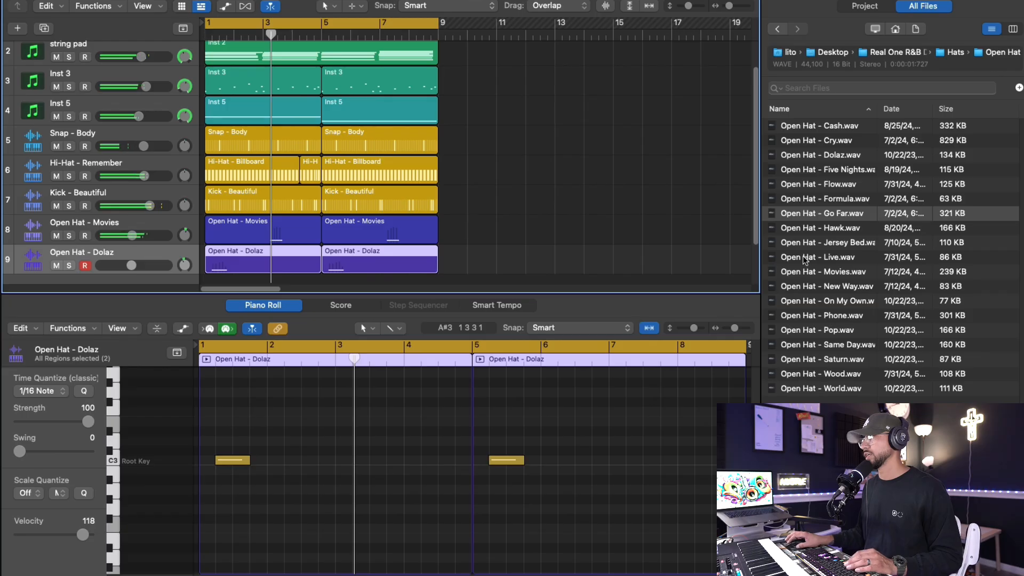
# - Audition more open hats and load Open Hat - Cash.wav onto a new Quick Sampler (Original) track
pyautogui.click(825, 245)
pyautogui.click(832, 388)
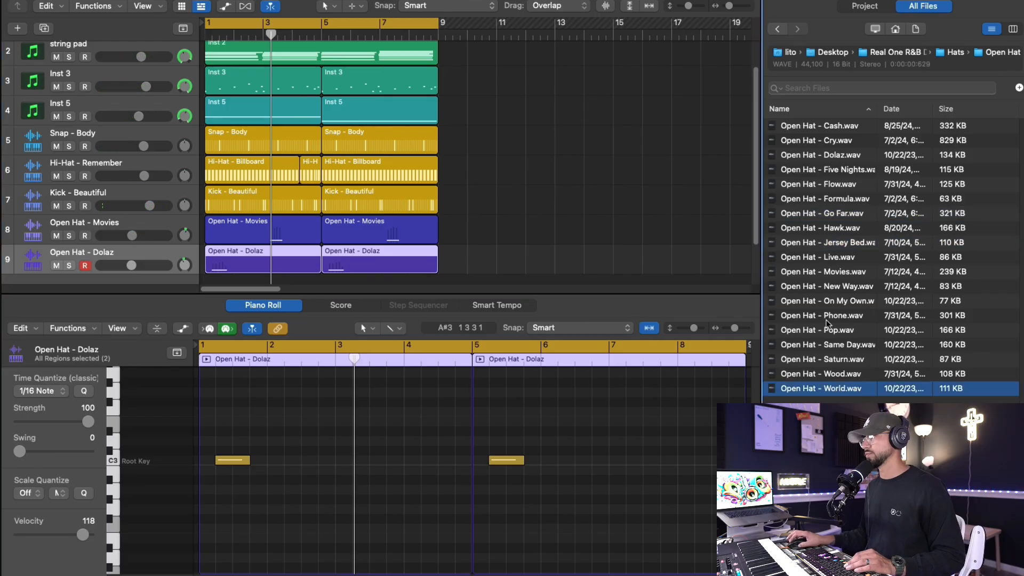
pyautogui.click(837, 125)
pyautogui.moveTo(842, 130); pyautogui.dragTo(161, 189)
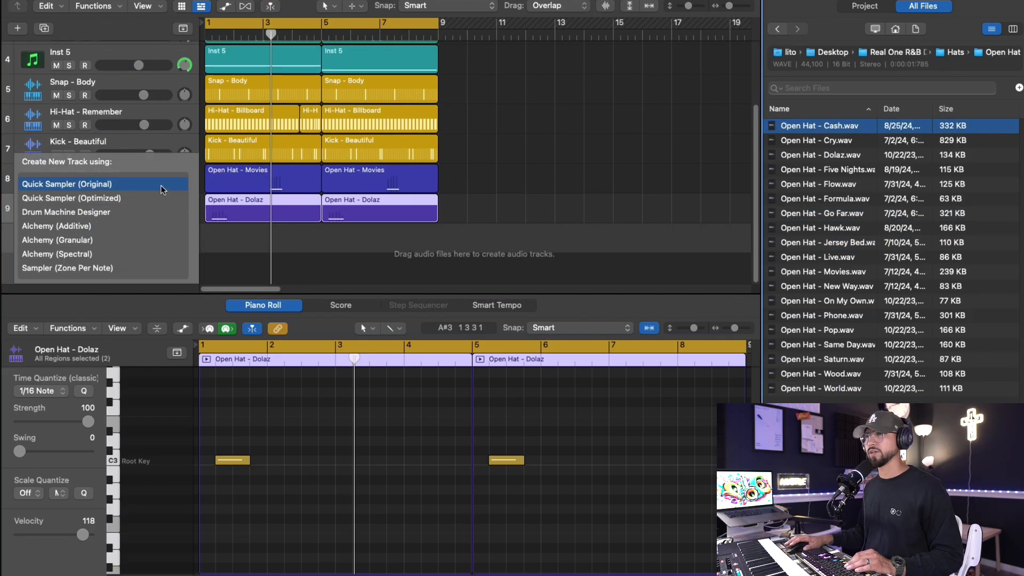
pyautogui.click(167, 186)
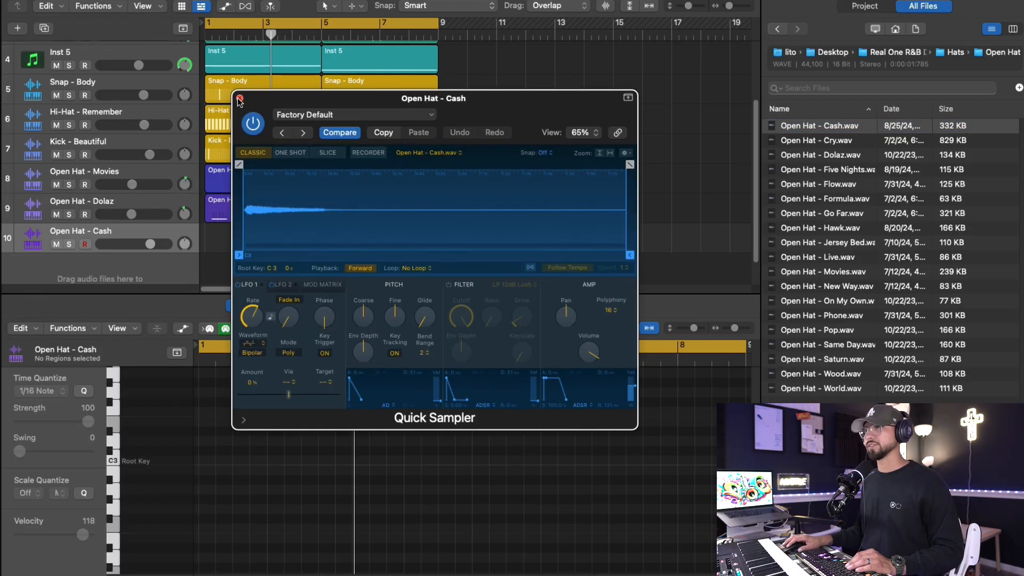
pyautogui.click(237, 100)
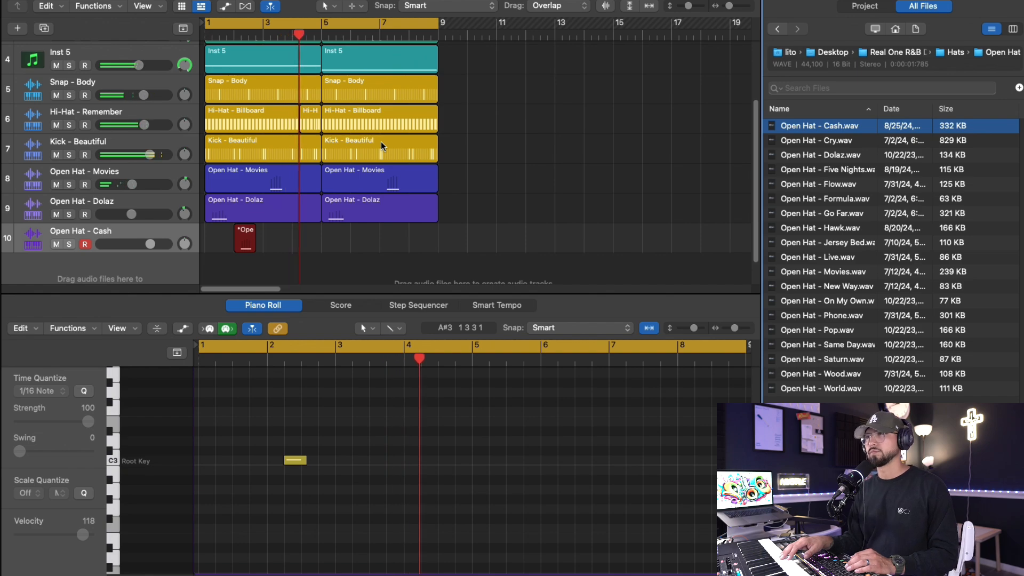
# - Finish recording the Open Hat - Cash hits, fill bars 1 to 8 with the region and lower the track's volume
pyautogui.press('space')
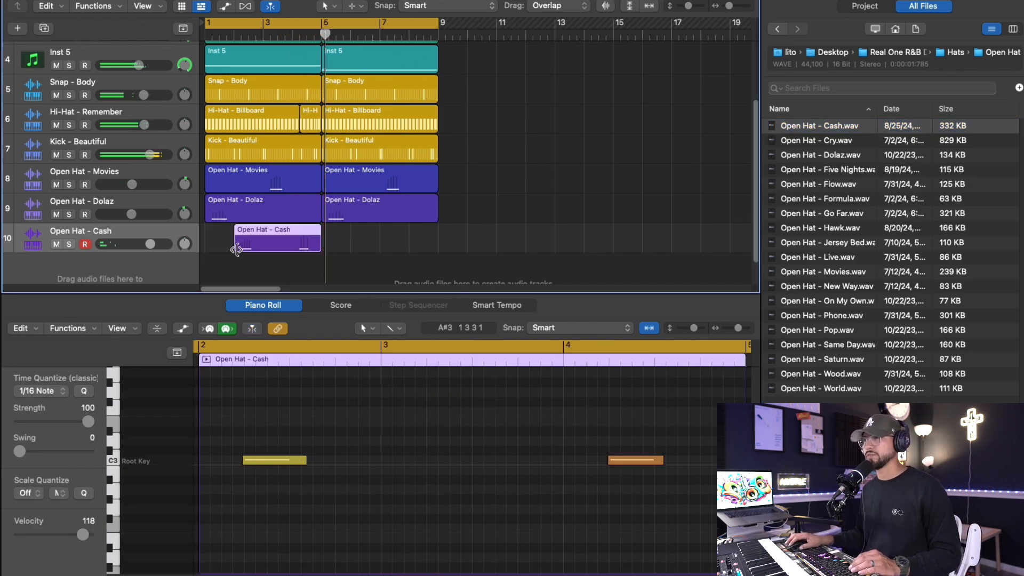
pyautogui.click(296, 246)
pyautogui.moveTo(300, 250); pyautogui.dragTo(437, 250)
pyautogui.press('space')
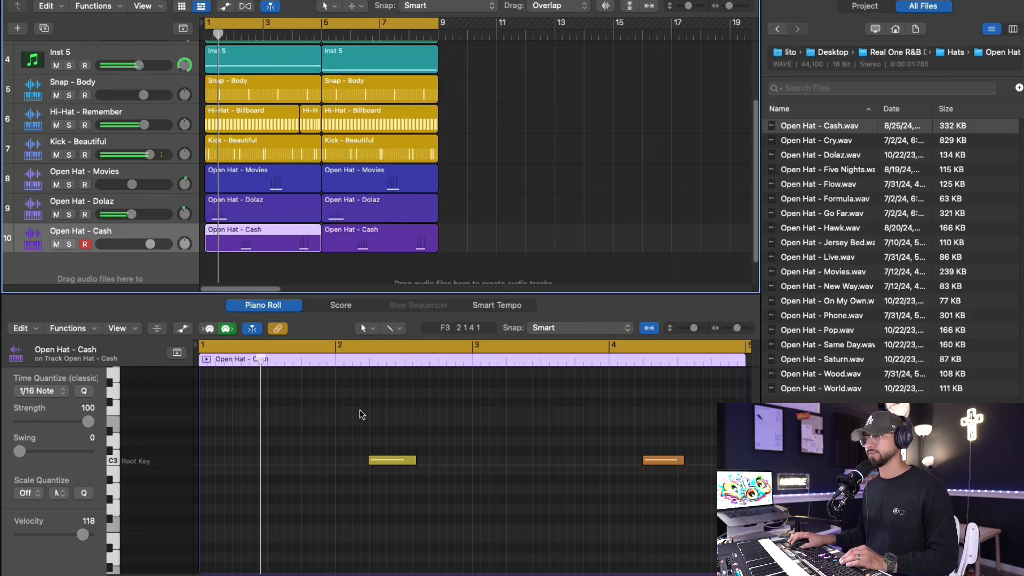
pyautogui.moveTo(151, 244); pyautogui.dragTo(142, 244)
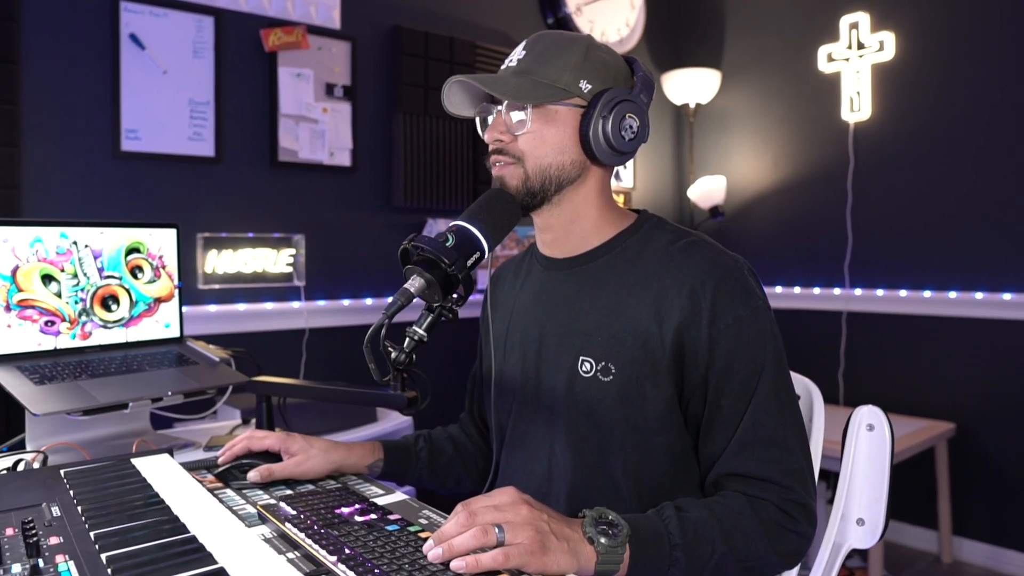
# - Audition the kit's bass samples and try Bass - Save.wav as the bass sound against the beat
pyautogui.click(808, 128)
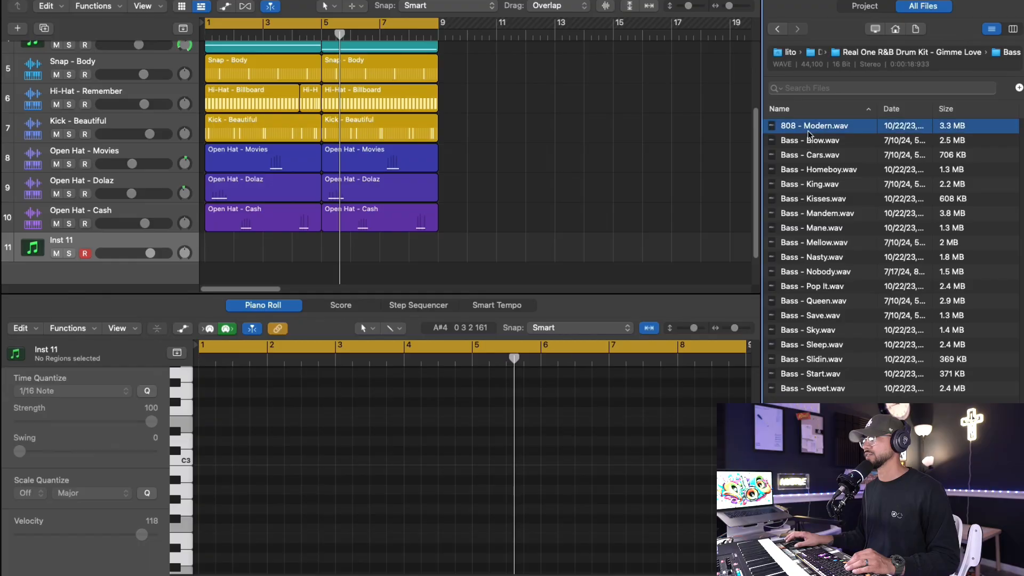
pyautogui.click(833, 302)
pyautogui.click(834, 316)
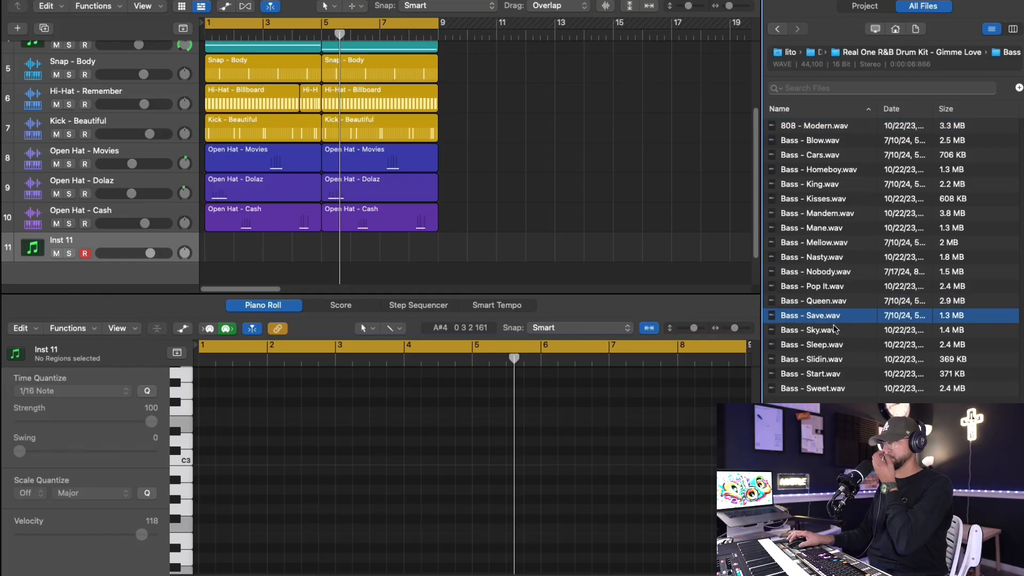
pyautogui.moveTo(827, 318); pyautogui.dragTo(70, 187)
pyautogui.press('space')
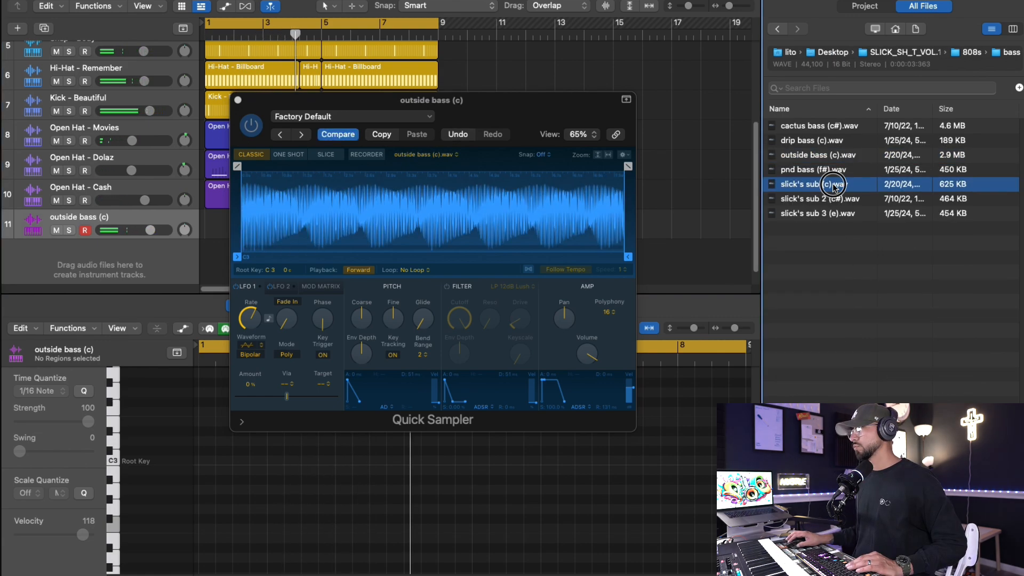
# - Try slick's sub (c).wav in the bass sampler, record a trial bass line from bar 1 and delete the take
pyautogui.moveTo(833, 185); pyautogui.dragTo(396, 217)
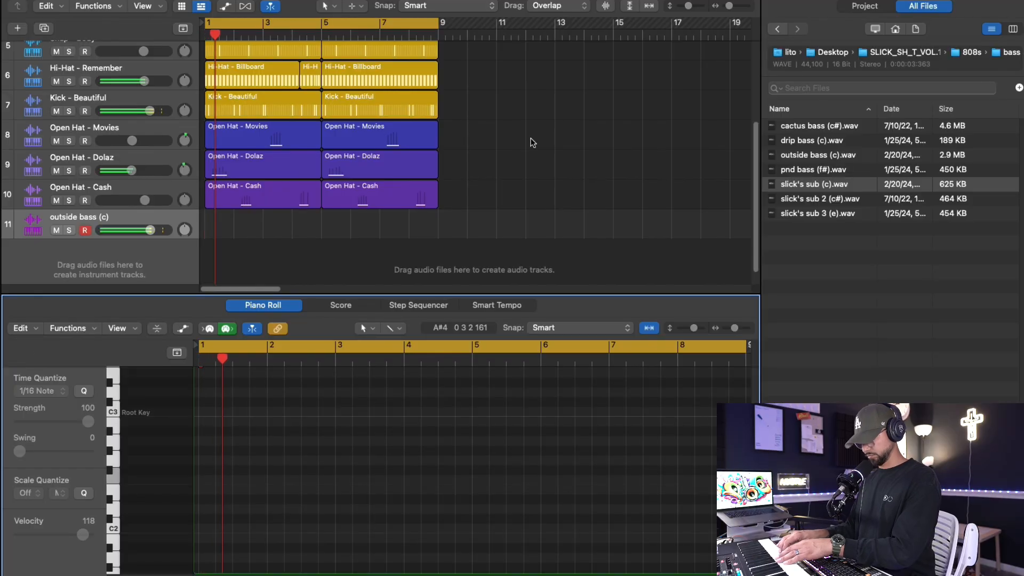
pyautogui.press('r')
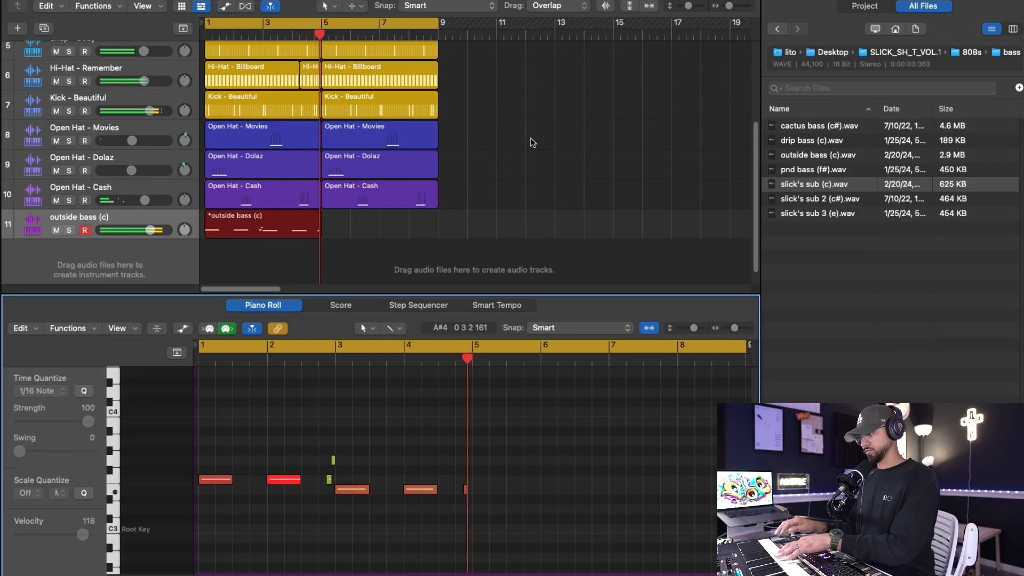
pyautogui.press('space')
pyautogui.press('Delete')
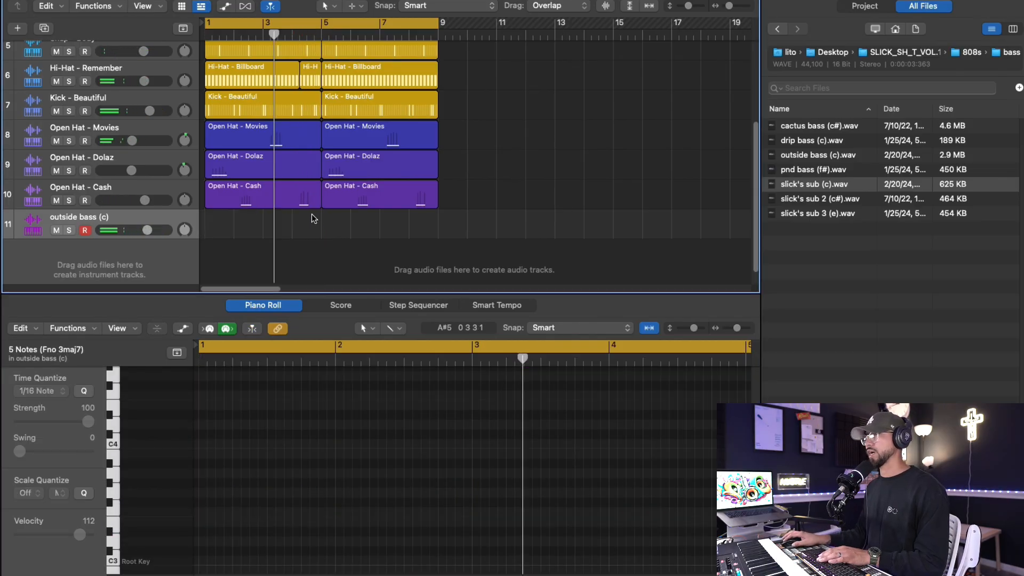
# - Load outside bass (c).wav onto the bass track and record a sustained bass line over bars 1 to 4
pyautogui.click(815, 155)
pyautogui.moveTo(829, 158); pyautogui.dragTo(104, 241)
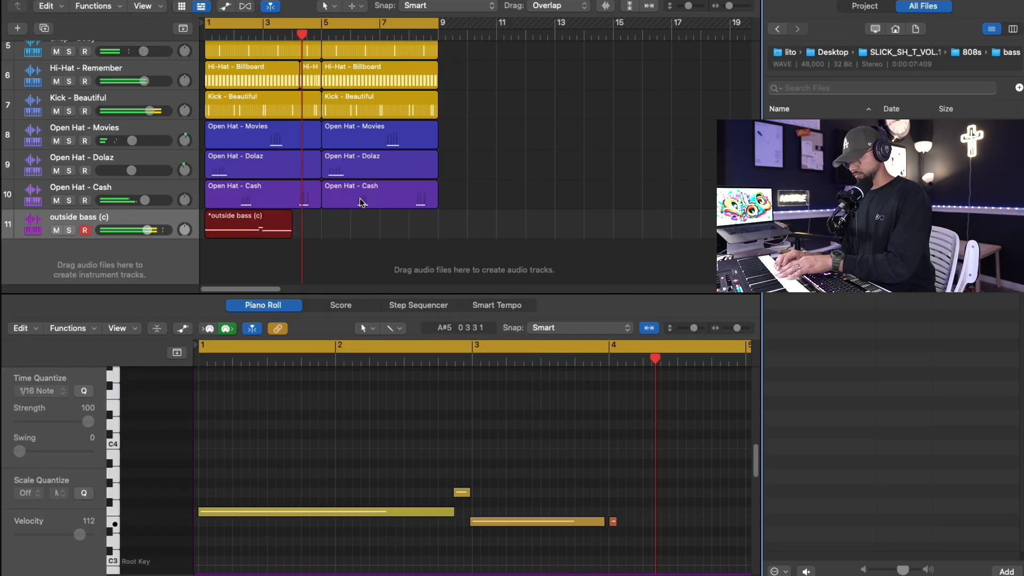
pyautogui.press('space')
pyautogui.moveTo(408, 446); pyautogui.dragTo(408, 492)
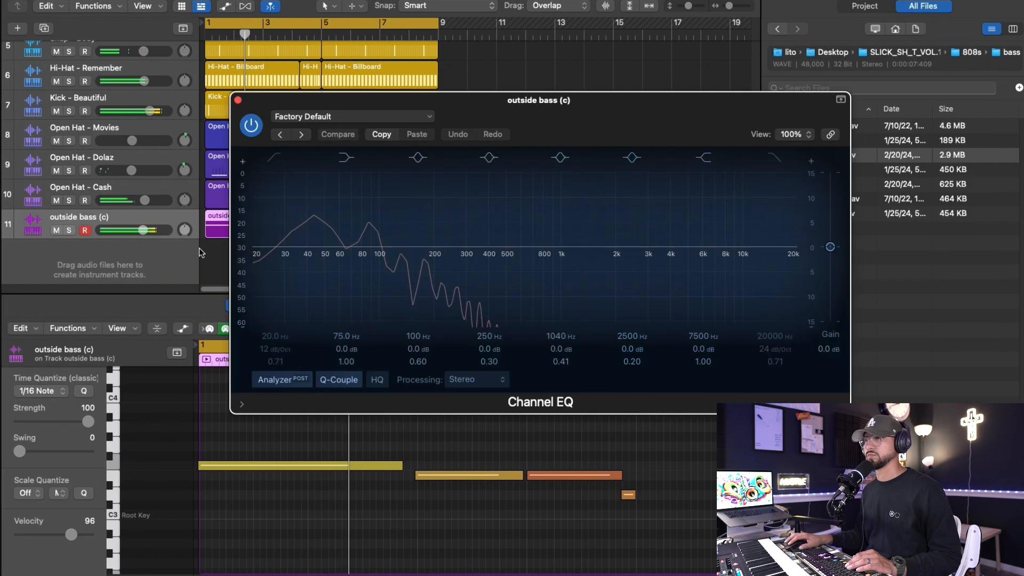
# - Shape the bass in Channel EQ with a 48 dB/Oct low cut at 31.8 Hz and a +1.2 dB boost at 104 Hz
pyautogui.moveTo(331, 249); pyautogui.dragTo(284, 256)
pyautogui.moveTo(379, 247); pyautogui.dragTo(383, 244)
pyautogui.moveTo(383, 244); pyautogui.dragTo(385, 242)
# - Lengthen the first bass note to meet the second and quantize all bass notes to 1/16 Note
pyautogui.moveTo(402, 467); pyautogui.dragTo(415, 477)
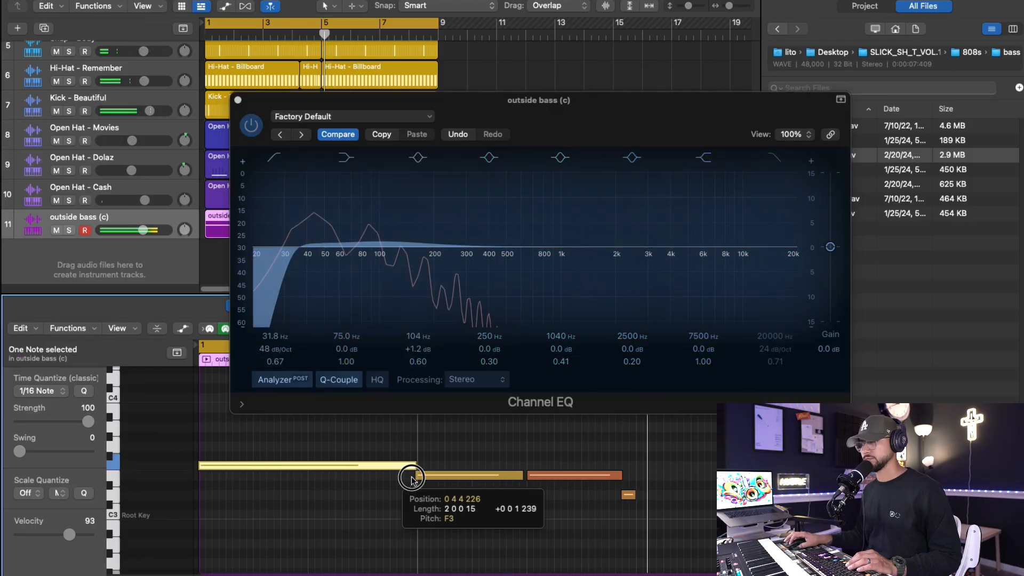
pyautogui.press('super+a')
pyautogui.press('q')
pyautogui.press('space')
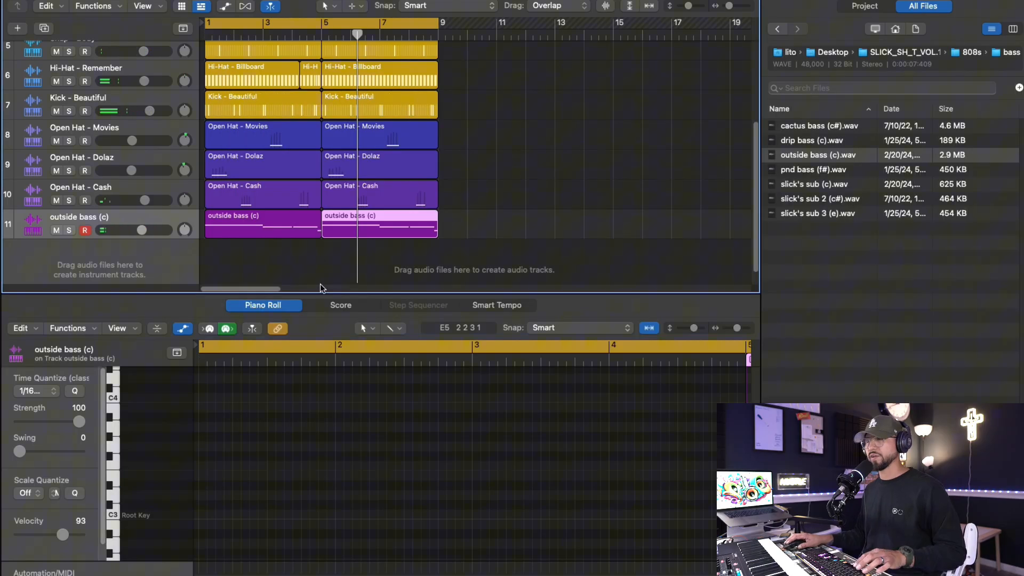
# - Refine the bass Channel EQ with a -1.7 dB cut at 112 Hz, a -0.6 dB cut at 1010 Hz and a slightly higher low cut
pyautogui.click(296, 224)
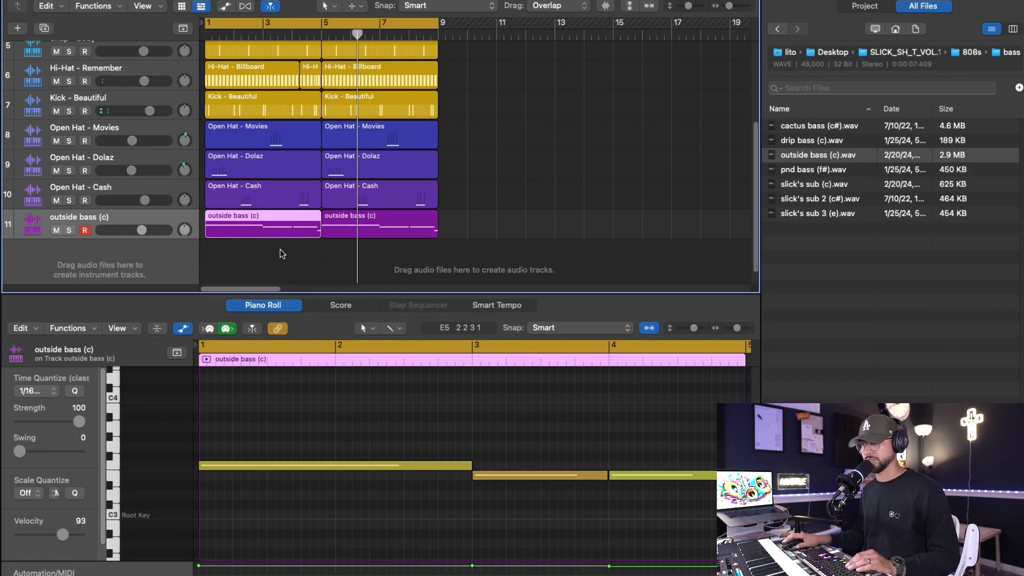
pyautogui.press('super+a')
pyautogui.press('i')
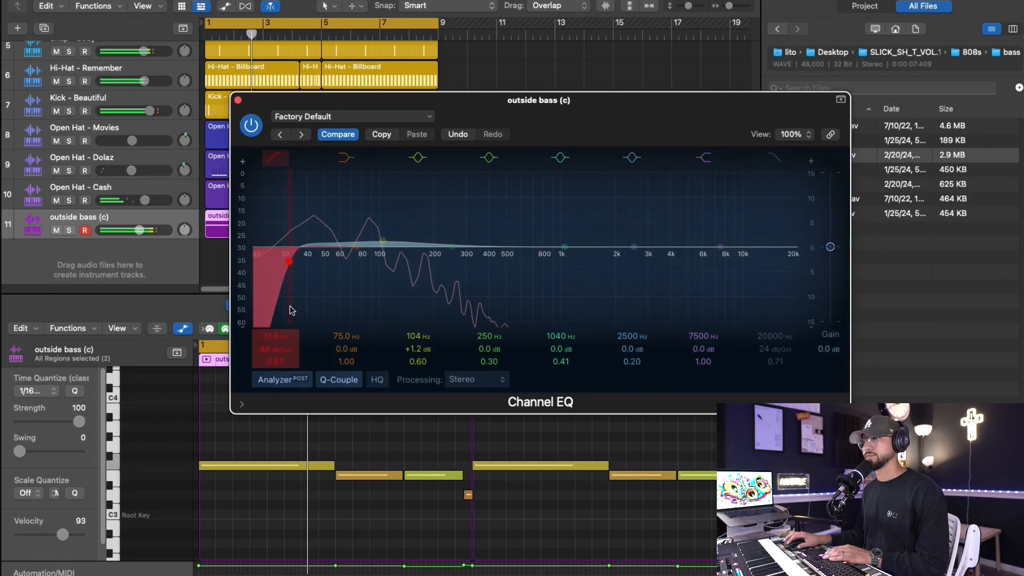
pyautogui.moveTo(383, 241); pyautogui.dragTo(384, 249)
pyautogui.moveTo(284, 261); pyautogui.dragTo(288, 260)
pyautogui.moveTo(381, 253); pyautogui.dragTo(383, 257)
pyautogui.moveTo(564, 248); pyautogui.dragTo(561, 256)
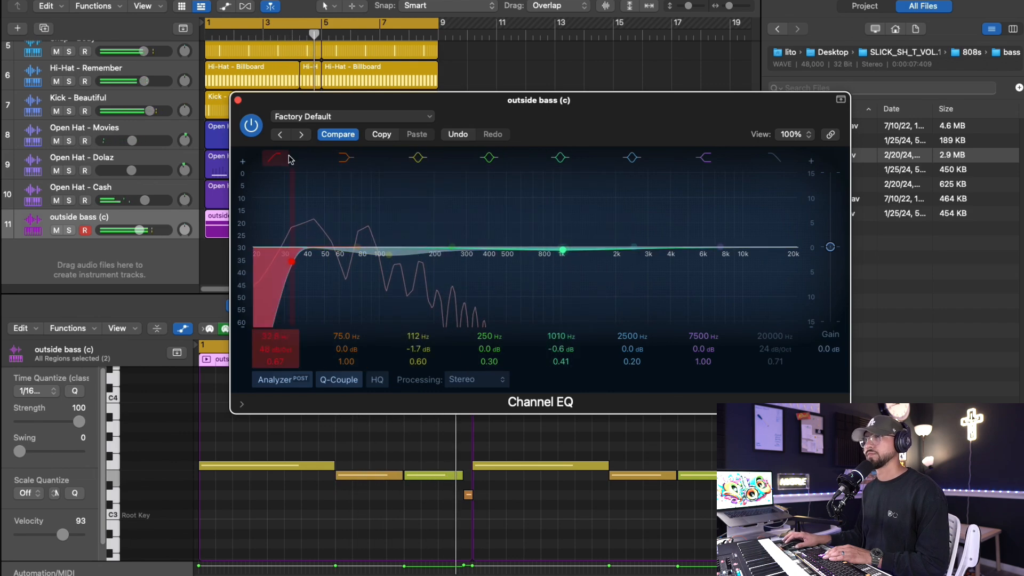